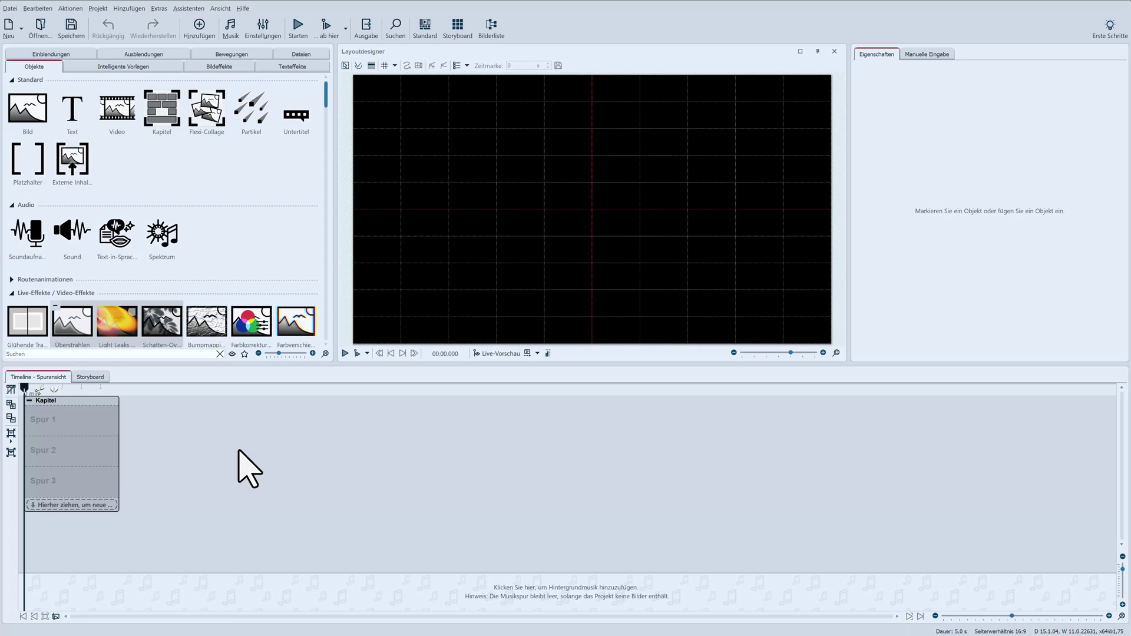
click(395, 66)
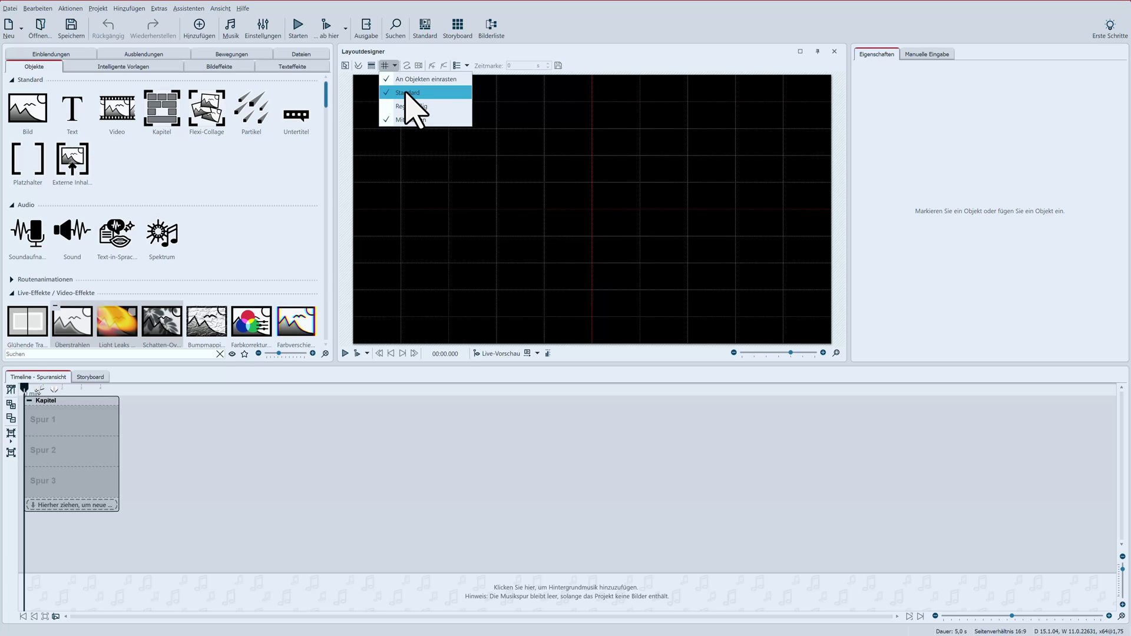
click(395, 51)
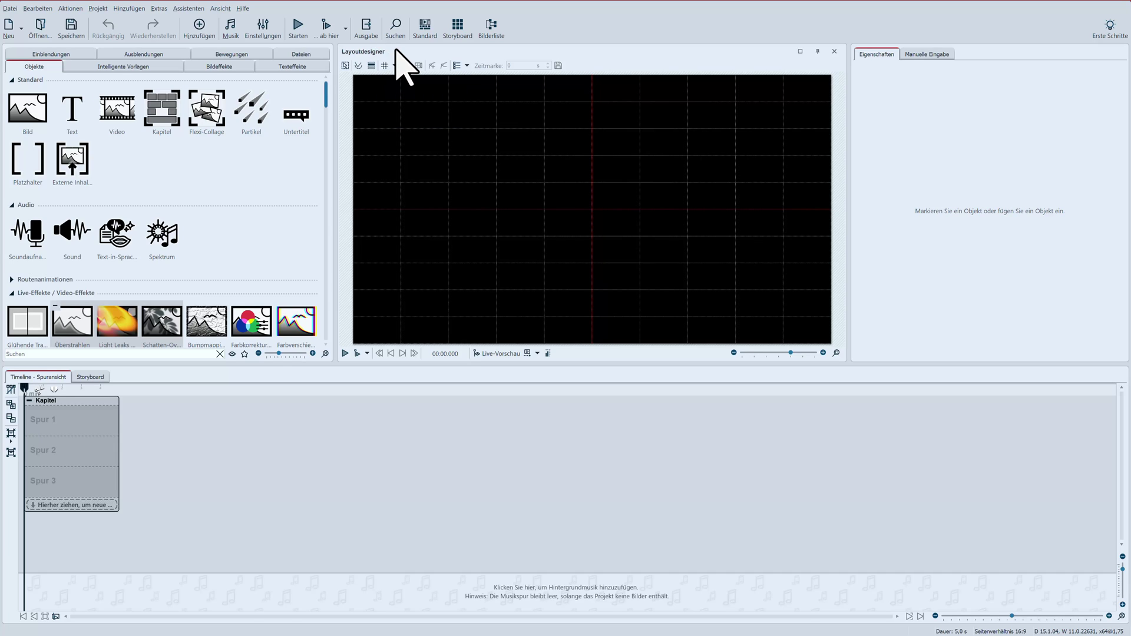
Step: Add the Landschaft 1 background image to track 1 and set its fade-in to Keine
drag(324, 88, 316, 161)
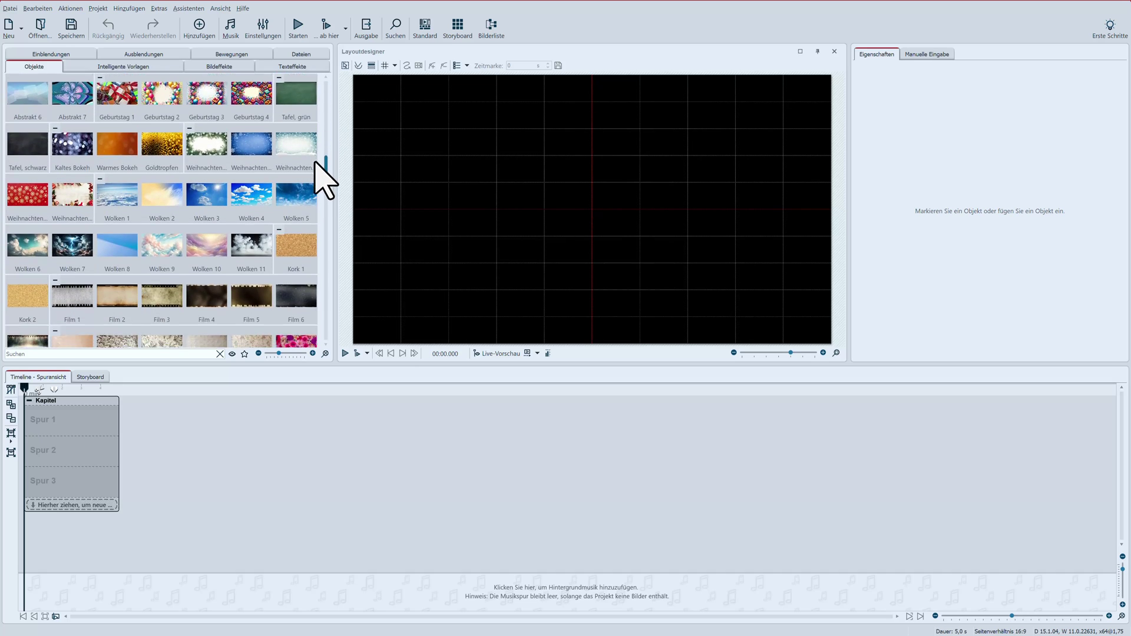
scroll(317, 165, down, 5)
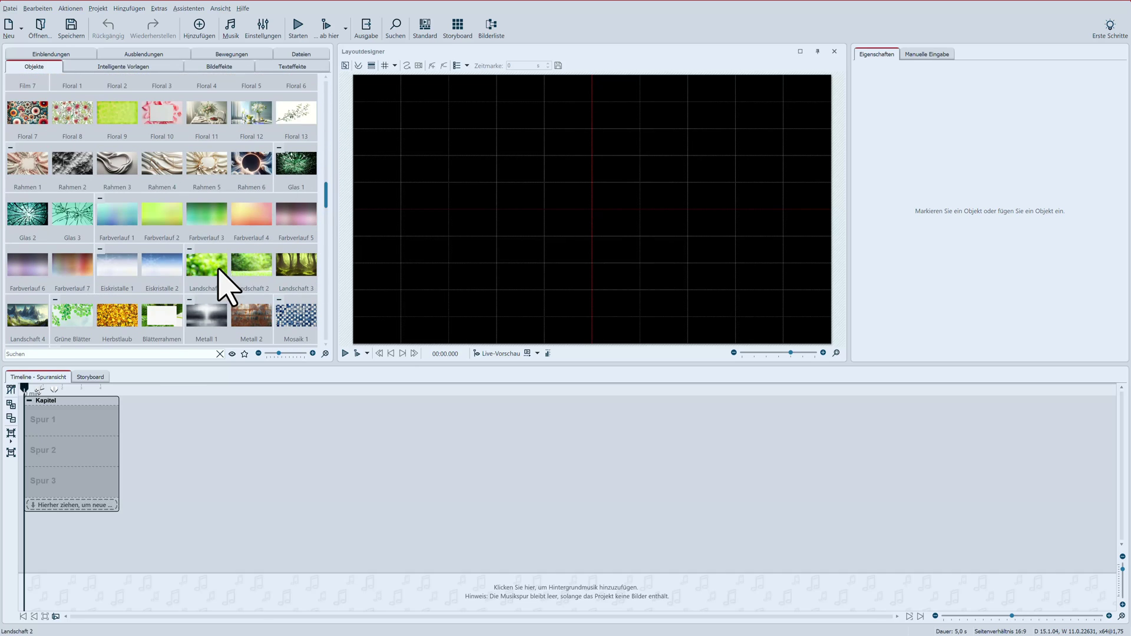
drag(219, 269, 46, 430)
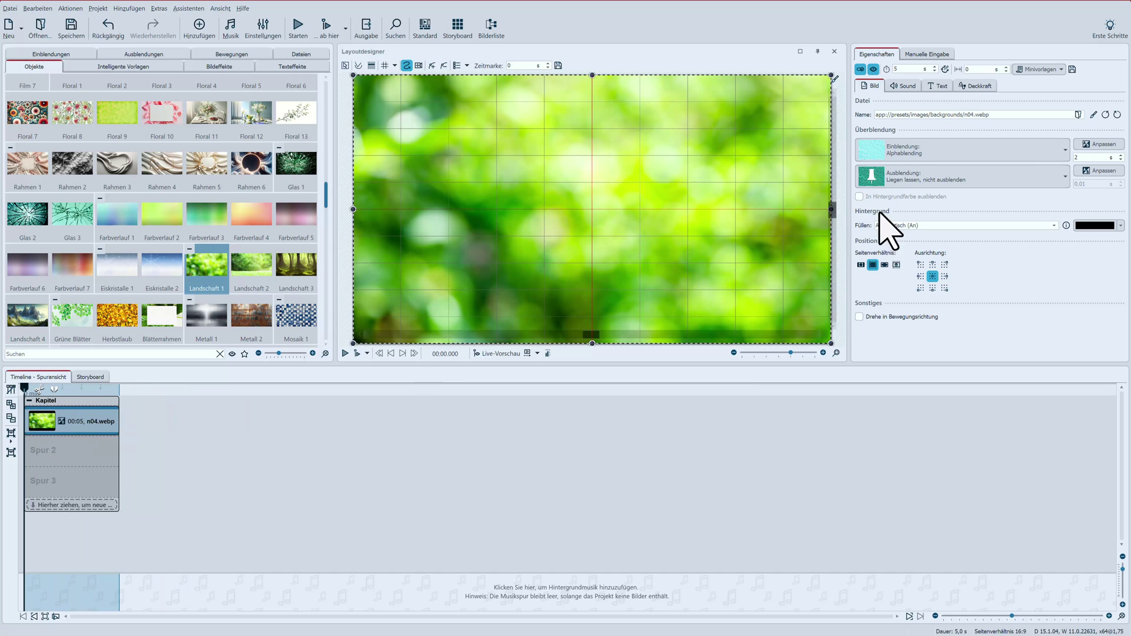
click(895, 152)
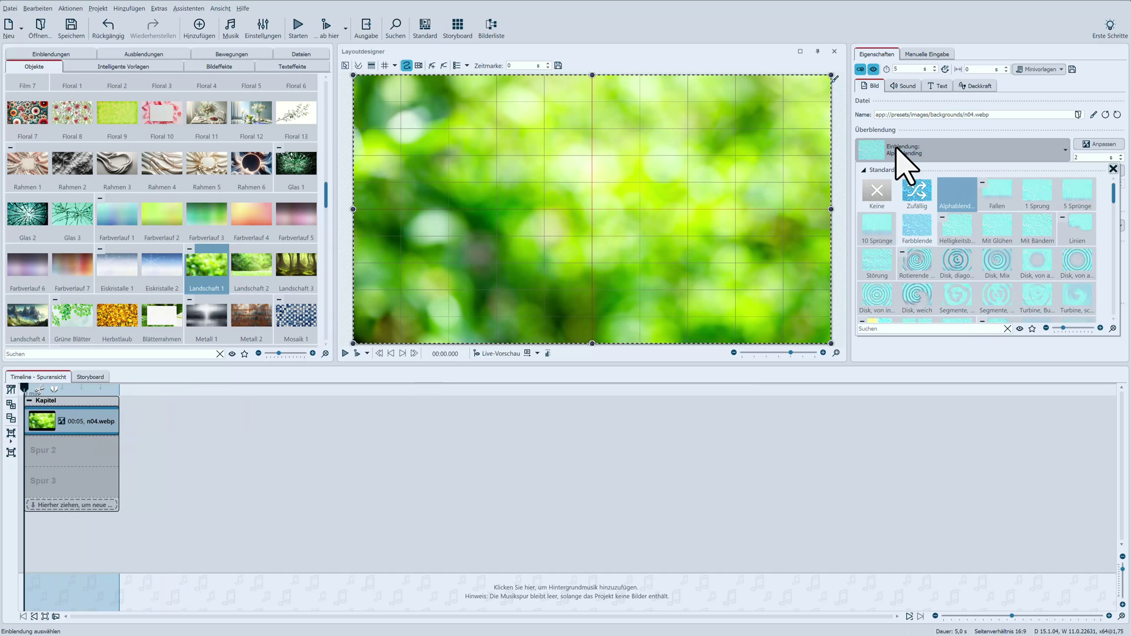
click(886, 193)
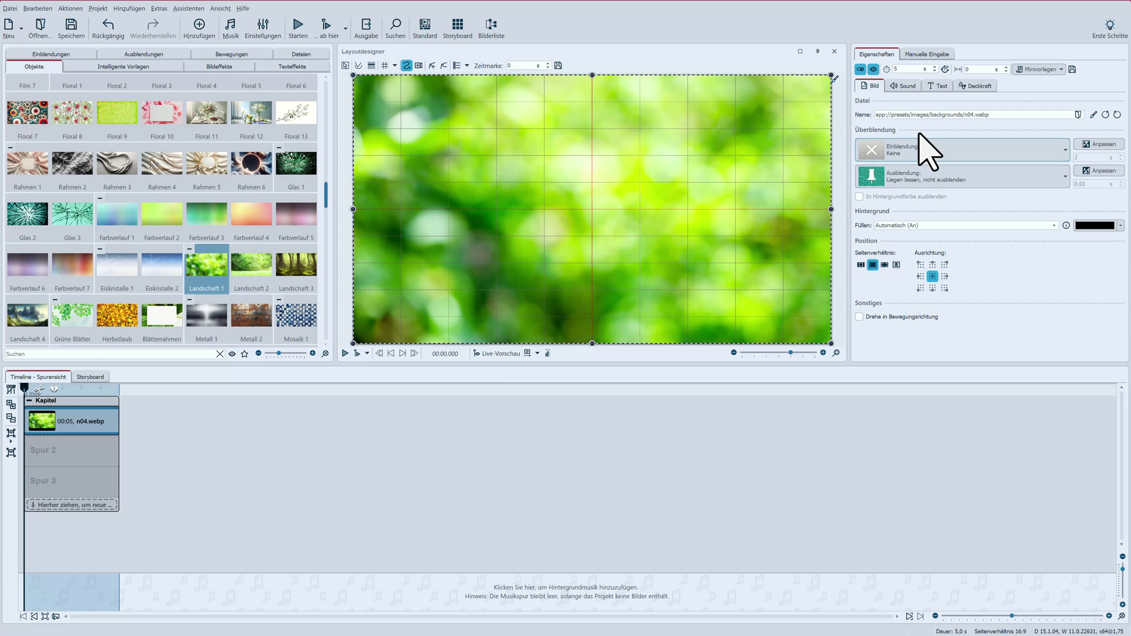
Step: Search the object library for "rech" and add the dynamic Rechteck shape to track 2
click(14, 354)
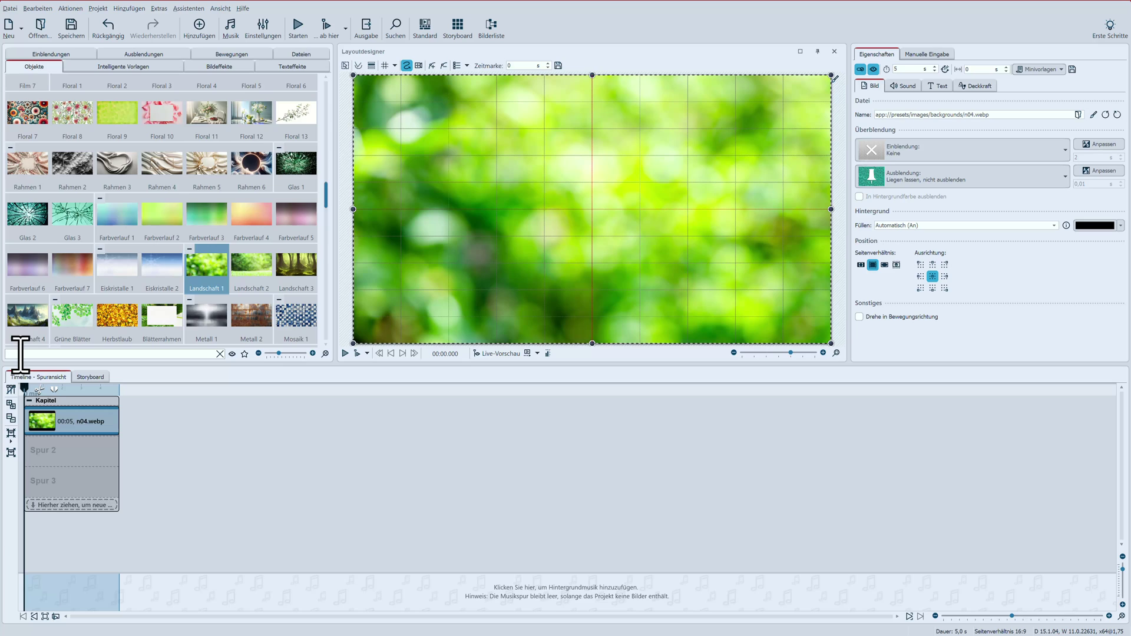
text(rech)
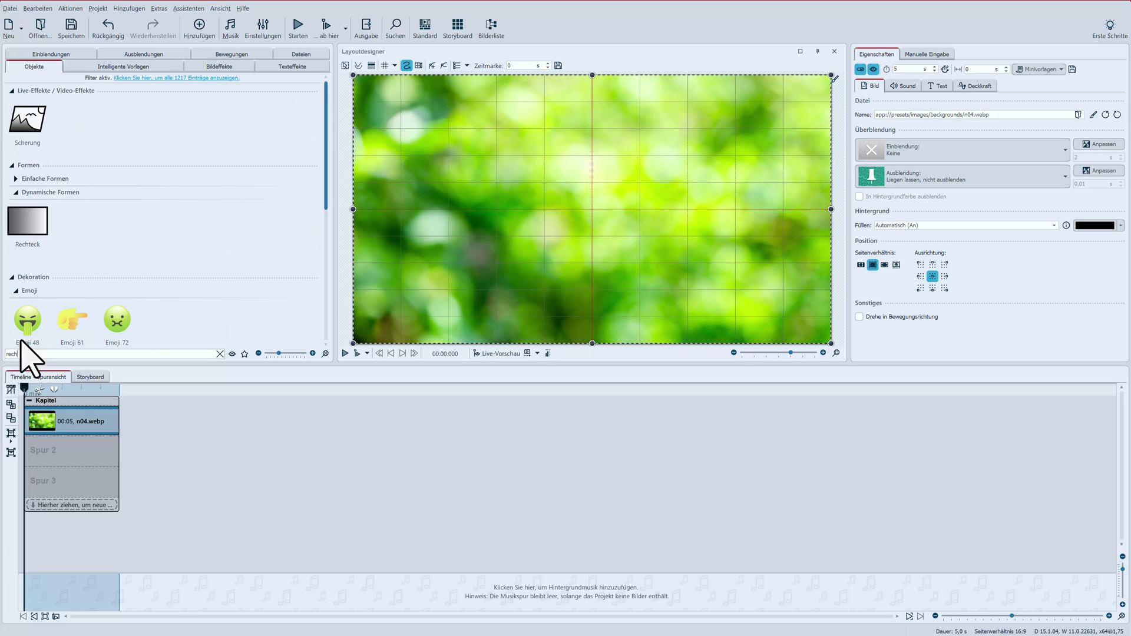
click(18, 226)
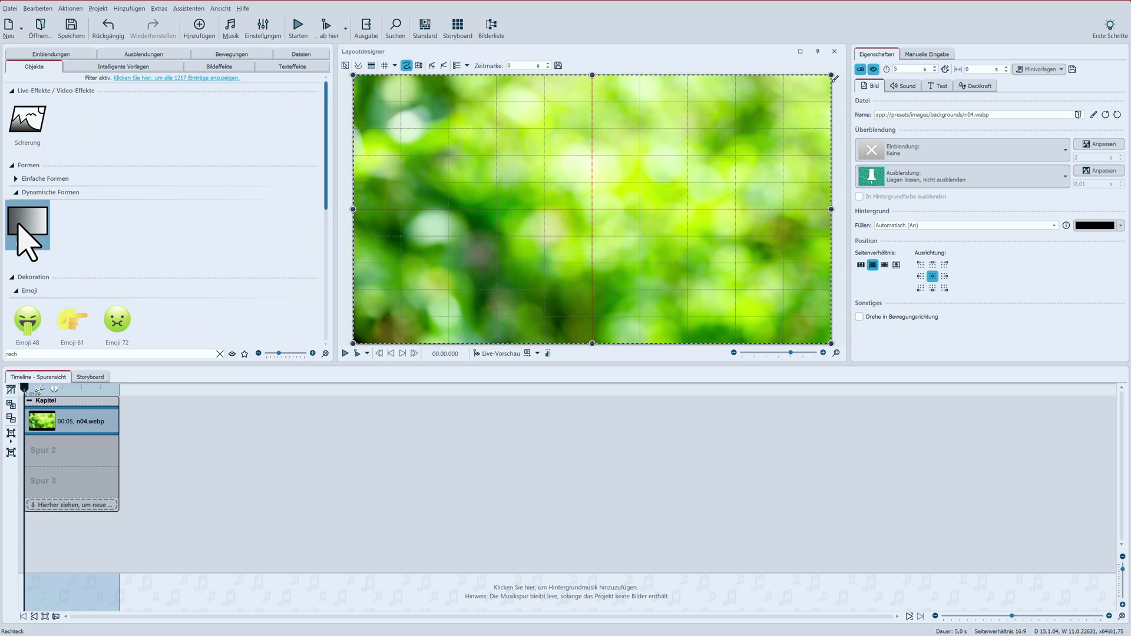
drag(18, 226, 29, 455)
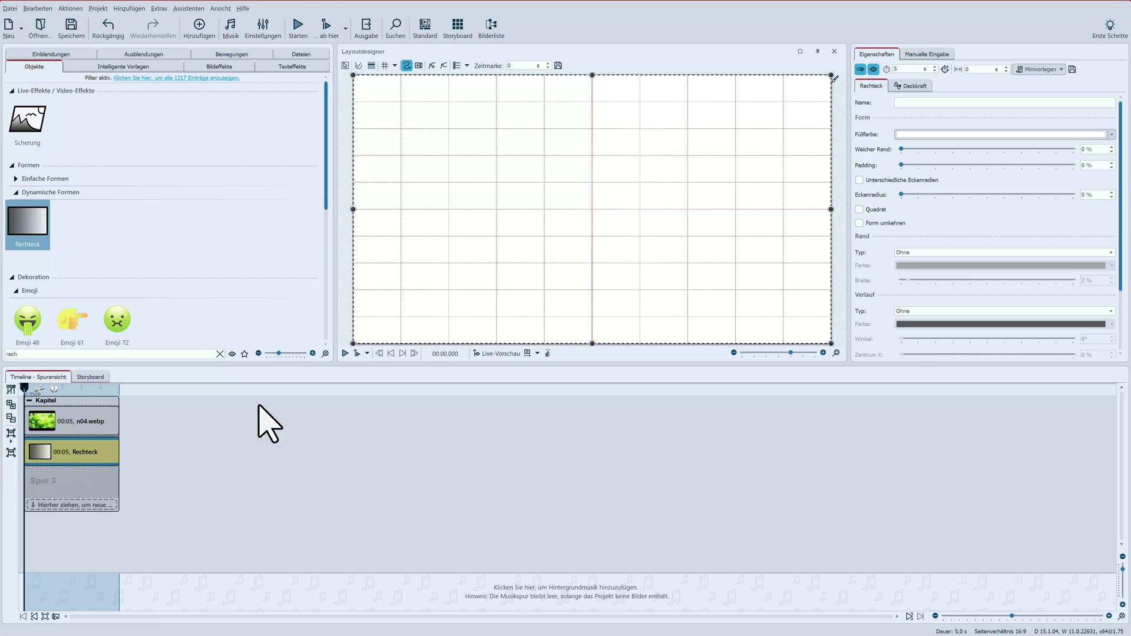
Step: Resize the rectangle to about four grid columns wide and two rows high, centred at the upper edge of the image area
drag(592, 319, 593, 122)
drag(353, 101, 494, 102)
drag(827, 101, 684, 105)
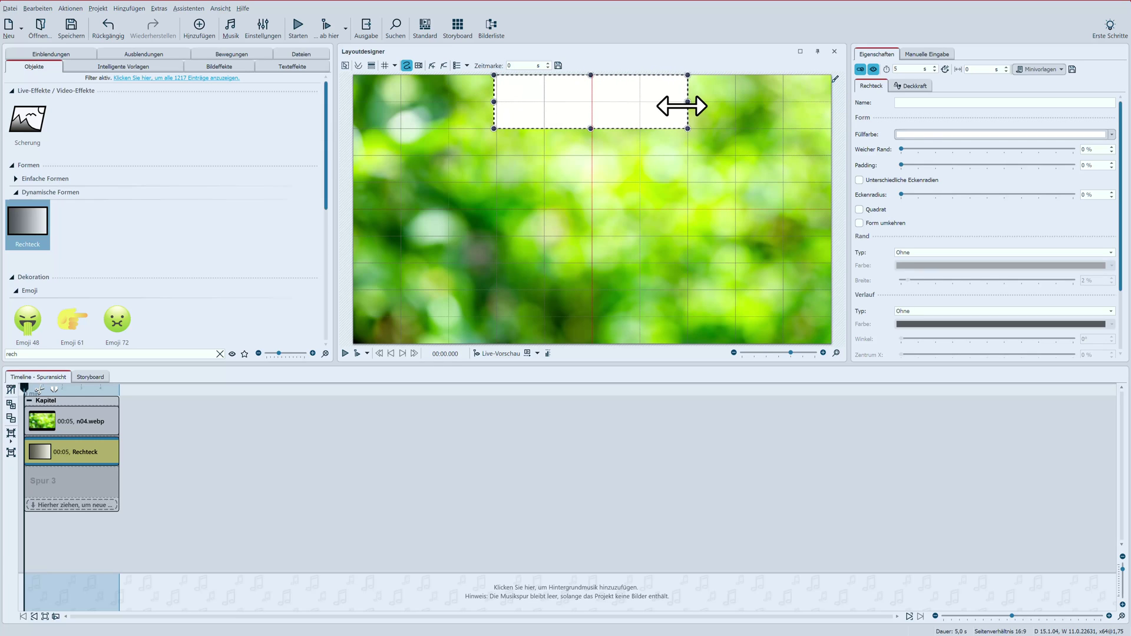
Step: Change the rectangle's fill colour to the recently used light mint green
click(955, 136)
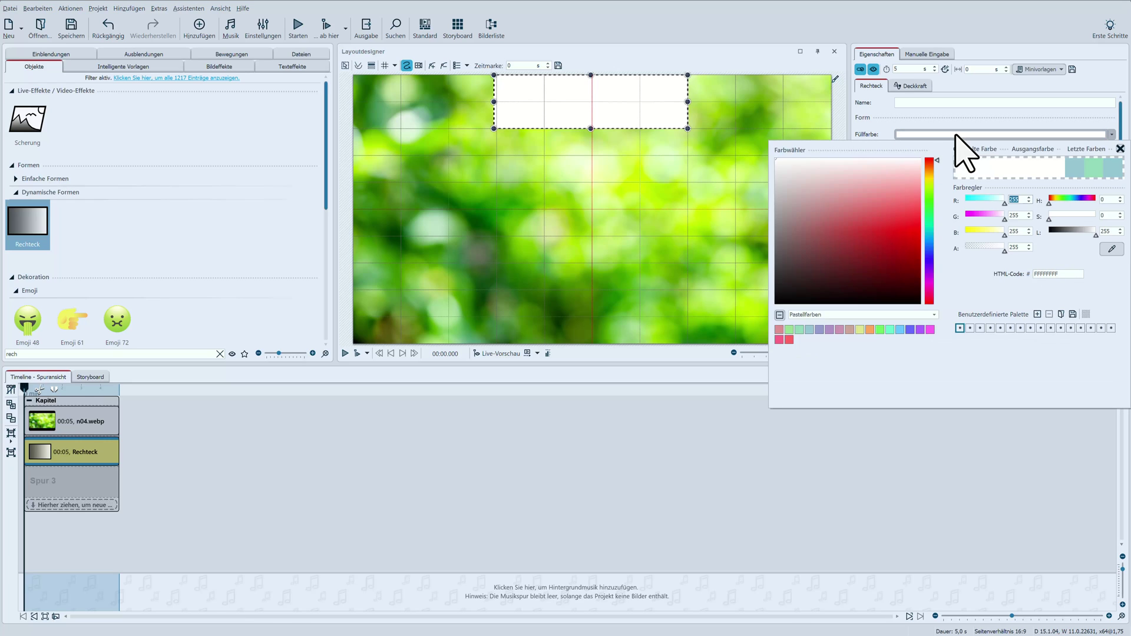
click(1094, 169)
click(1013, 136)
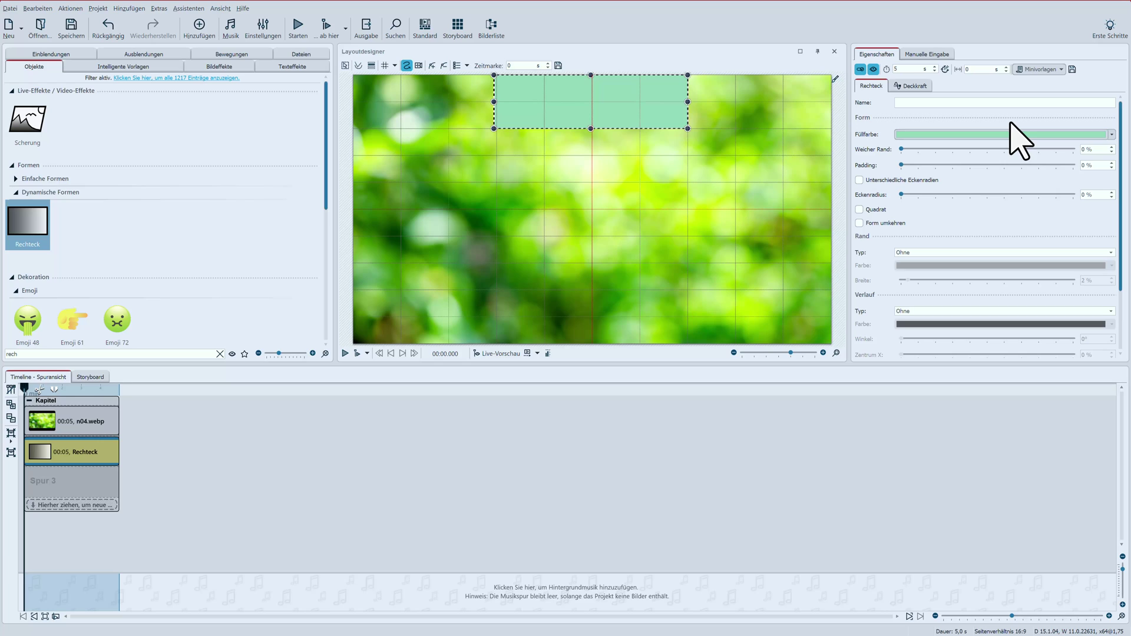
Step: Enable different corner radii for the rectangle and set upper right, lower left and lower right to 30 %, leaving the upper-left corner square
click(866, 180)
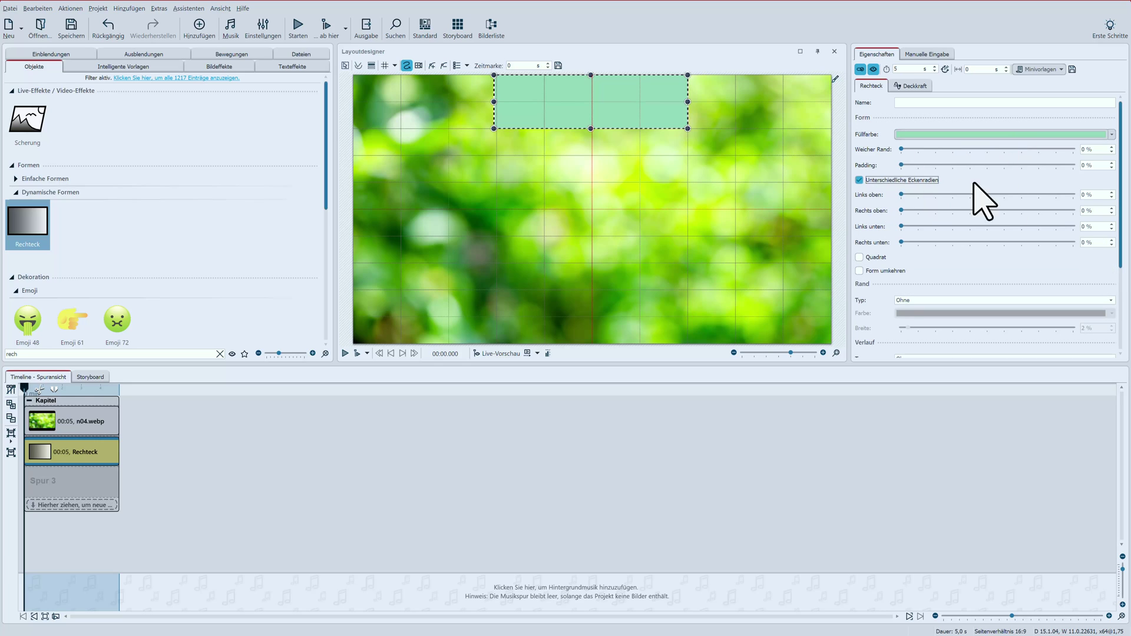
click(1081, 210)
text(30)
key(Tab)
text(30)
key(Tab)
click(724, 118)
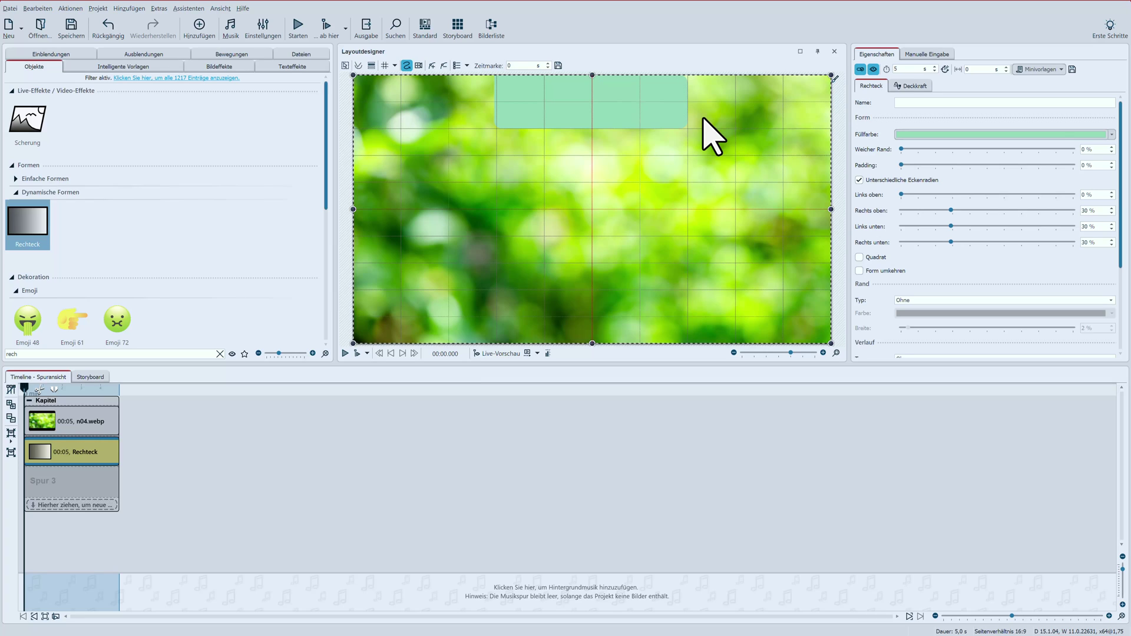
Step: Set the rectangle's soft edge to 1 % and turn on the option that leaves the shape in place (Liegen lassen)
double_click(1083, 149)
text(1)
scroll(1122, 238, down, 1)
drag(1121, 239, 1121, 310)
click(862, 354)
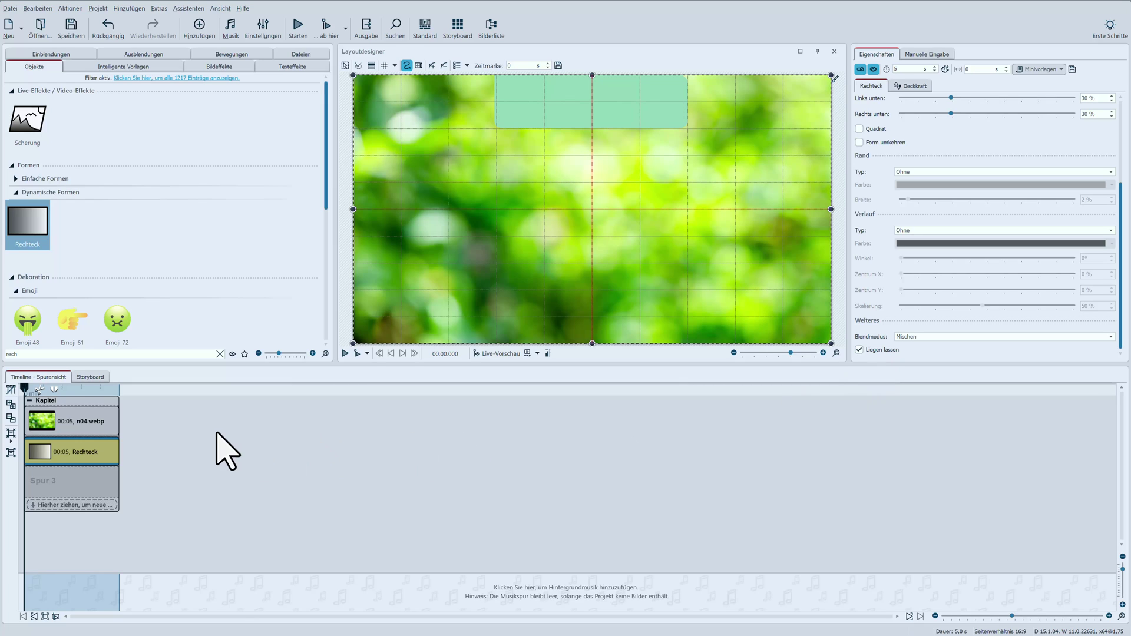
Step: Add a Text object to track 3 with the lines "Kommt, lass uns Witze erzählen!", "Ich fange an ..." and "Zu welchem Arzt geht Pinocchio?"
click(219, 354)
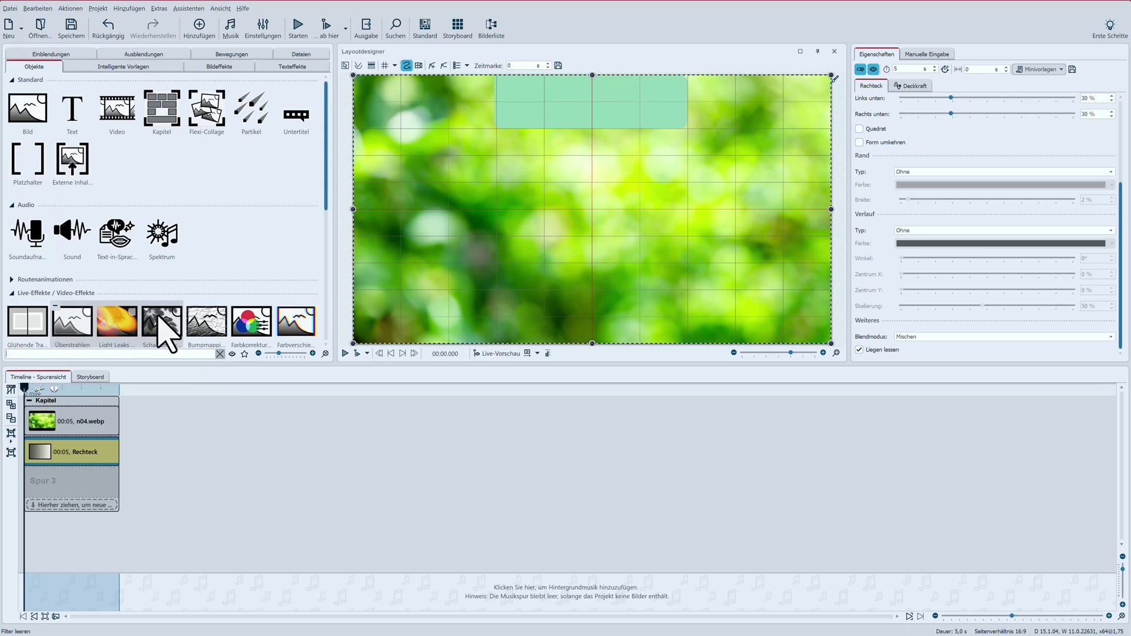
drag(100, 456, 88, 501)
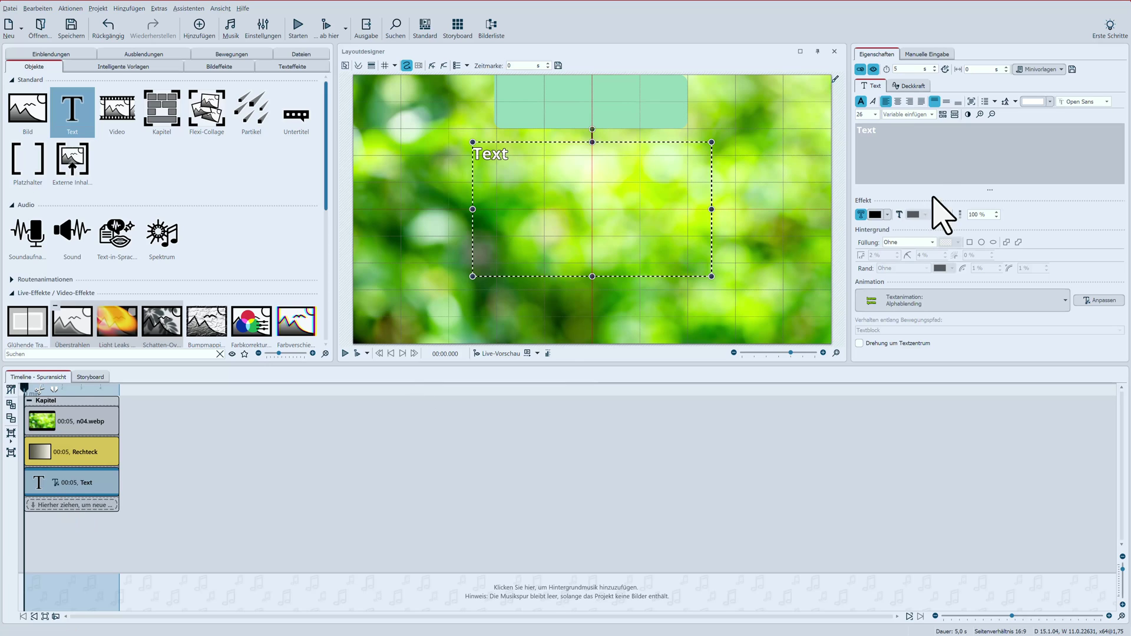
double_click(854, 129)
text(Kommt, lasst uns Witze erzählen! Ich fange an ... Zu welchem Arzt geht Pinocchio?)
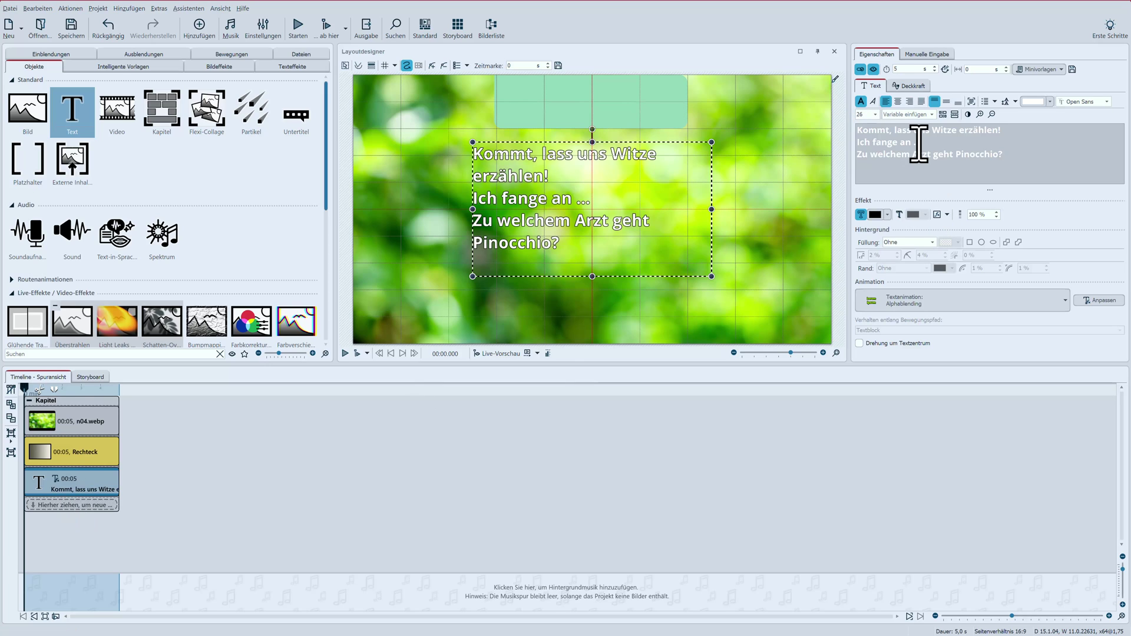
Step: Format all three text lines as non-bold black (000000) and switch off the text outline
drag(1008, 156, 855, 128)
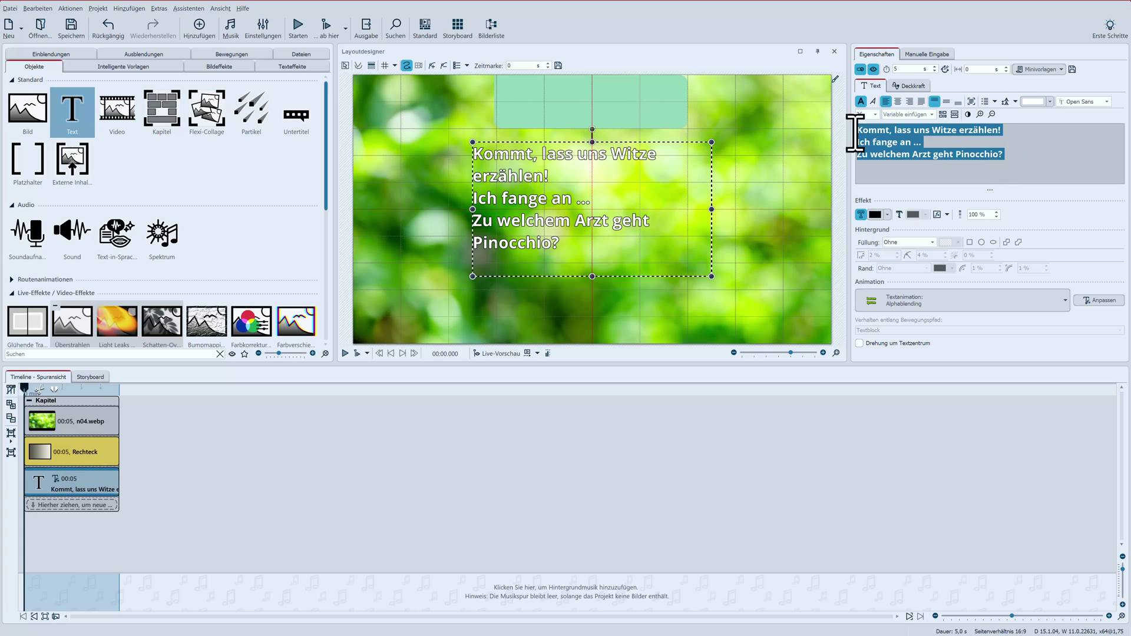
click(861, 102)
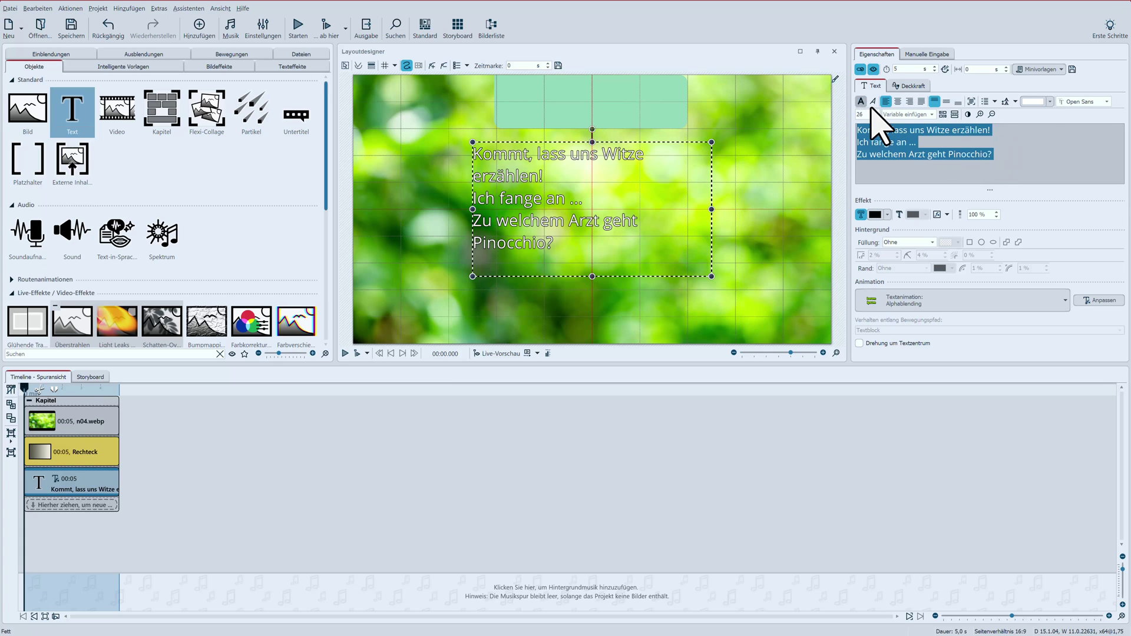
click(1031, 102)
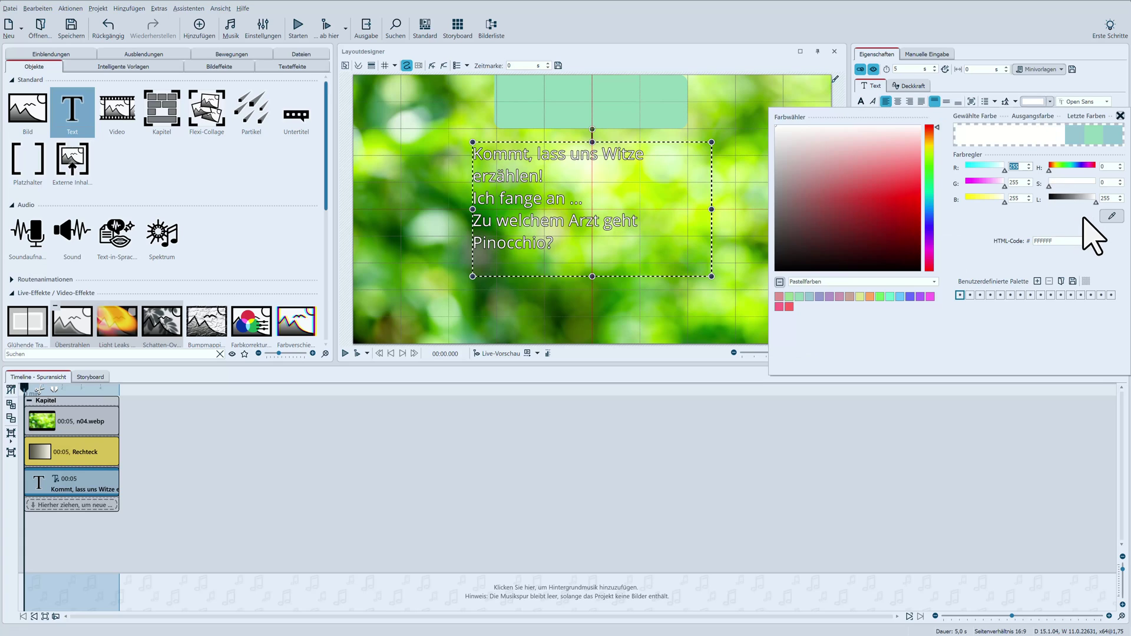
drag(1097, 202, 1034, 200)
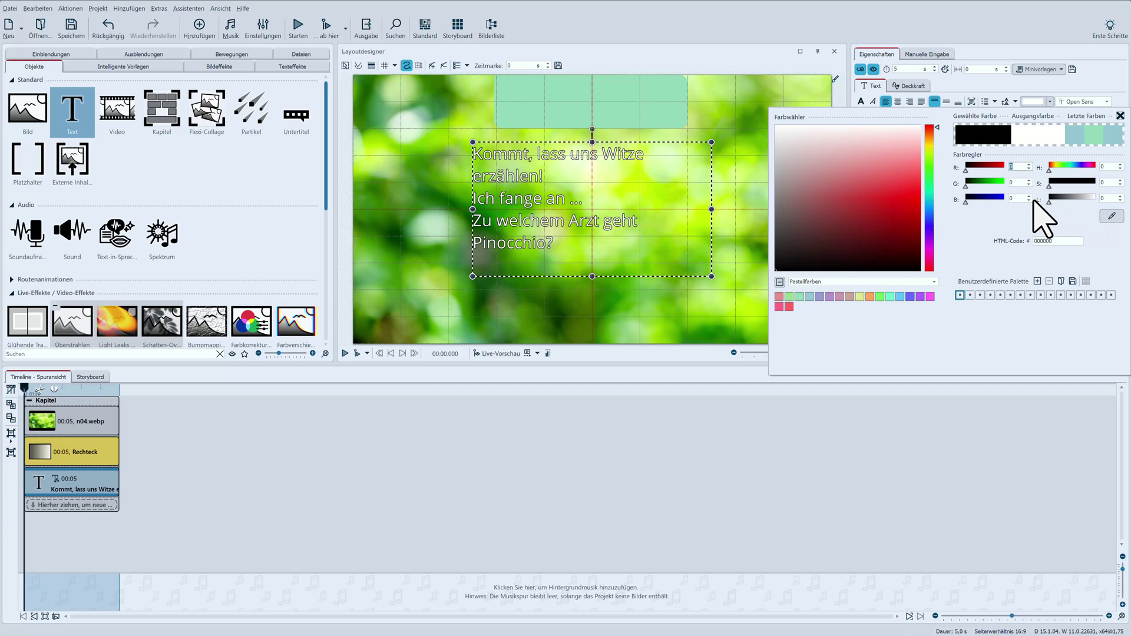
click(994, 103)
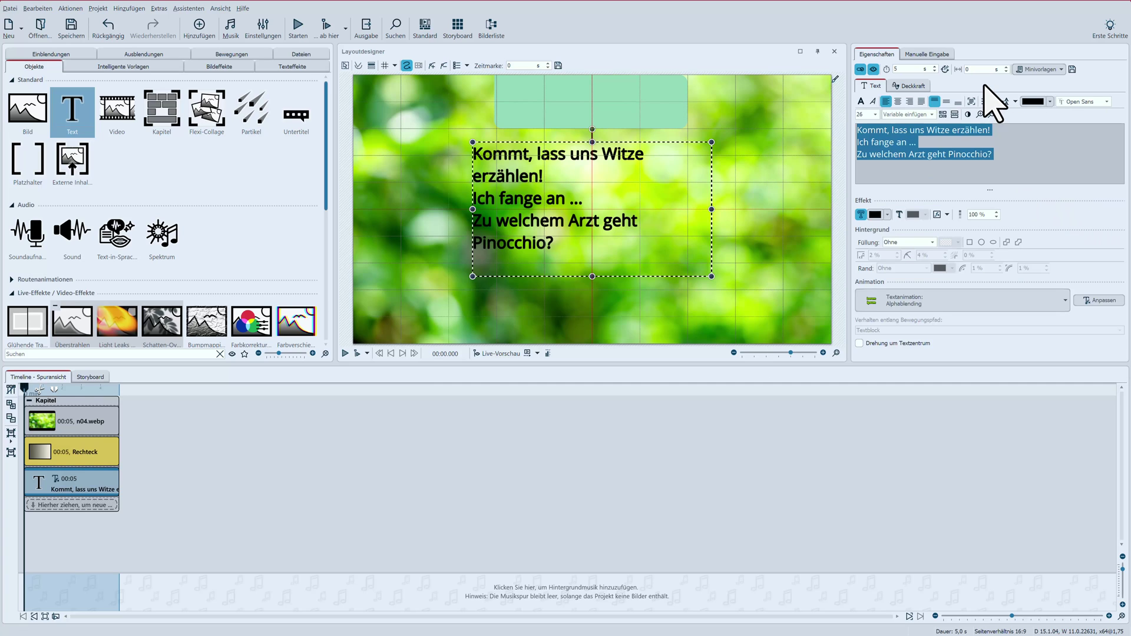
click(861, 215)
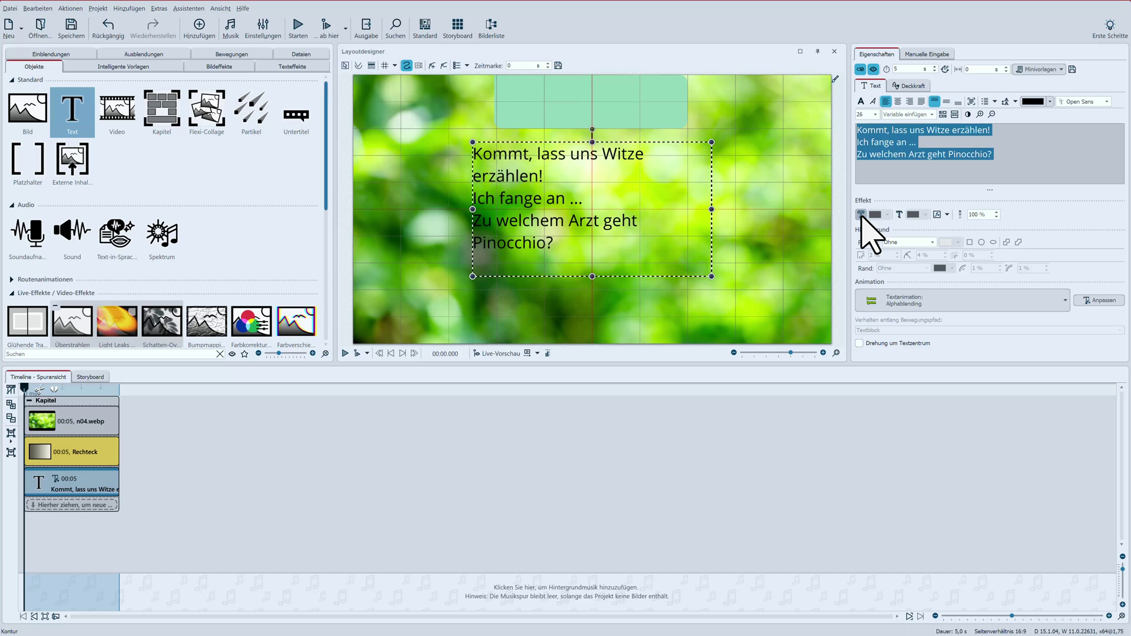
Step: Set the font size of the selected joke text to 14
click(875, 114)
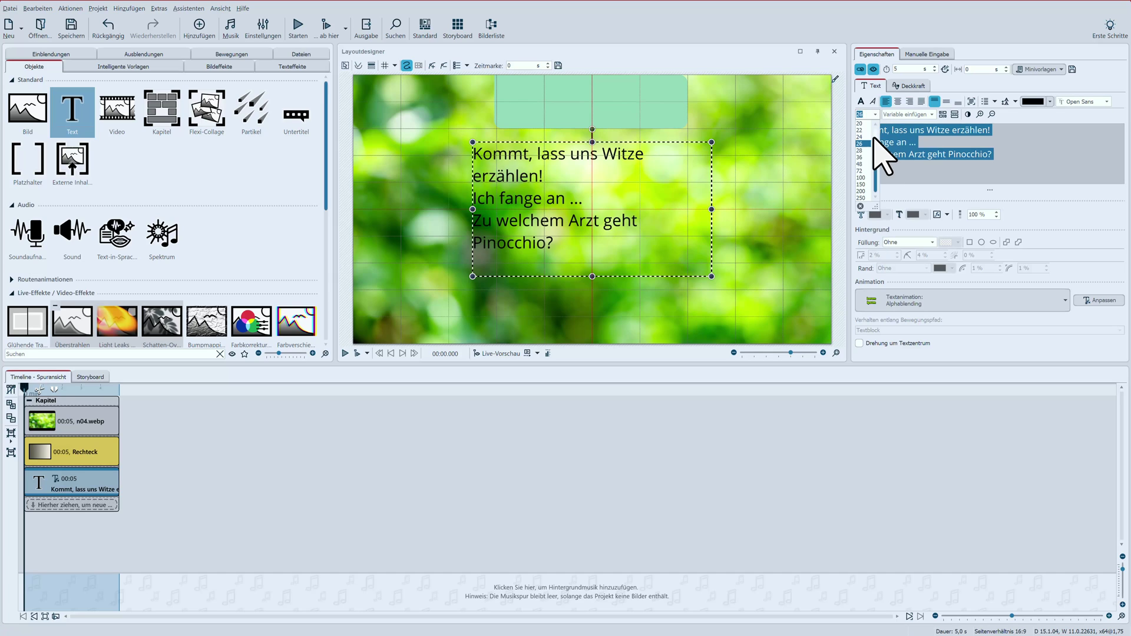
scroll(872, 154, up, 3)
click(864, 157)
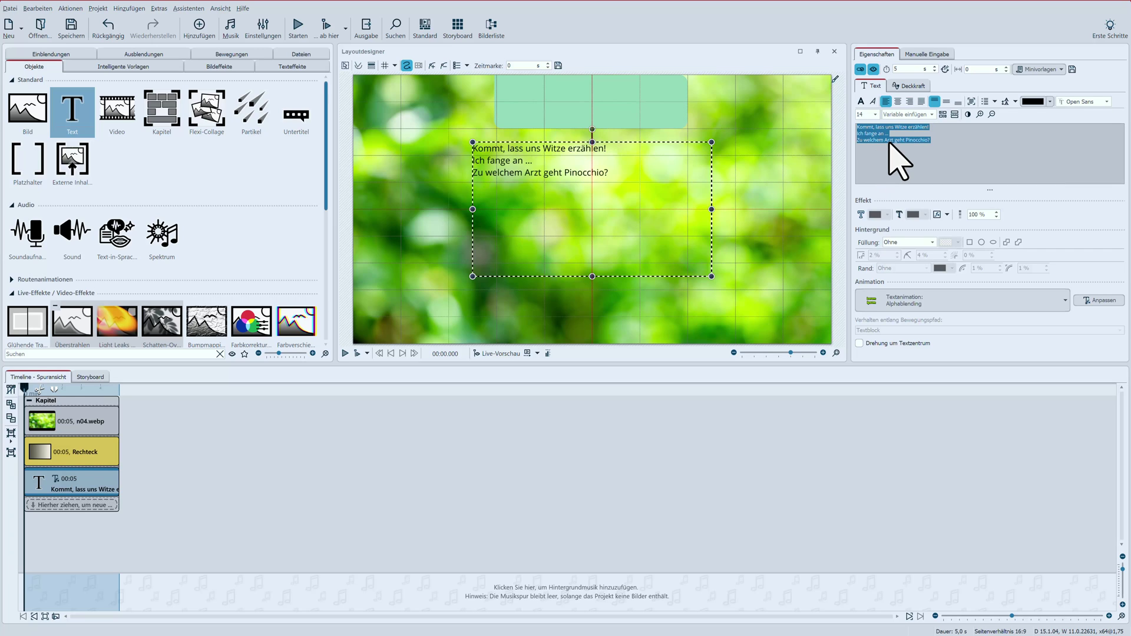
Step: Move the text box onto the green rectangle, shrink it to fit inside, and centre the text vertically
drag(507, 163, 553, 107)
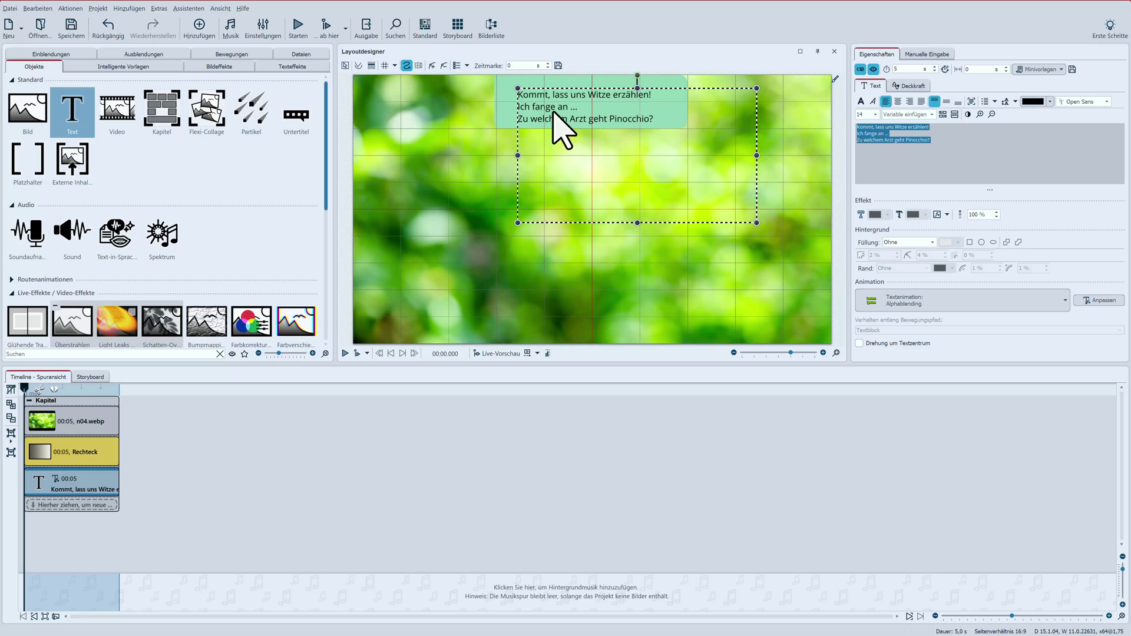
drag(637, 223, 641, 129)
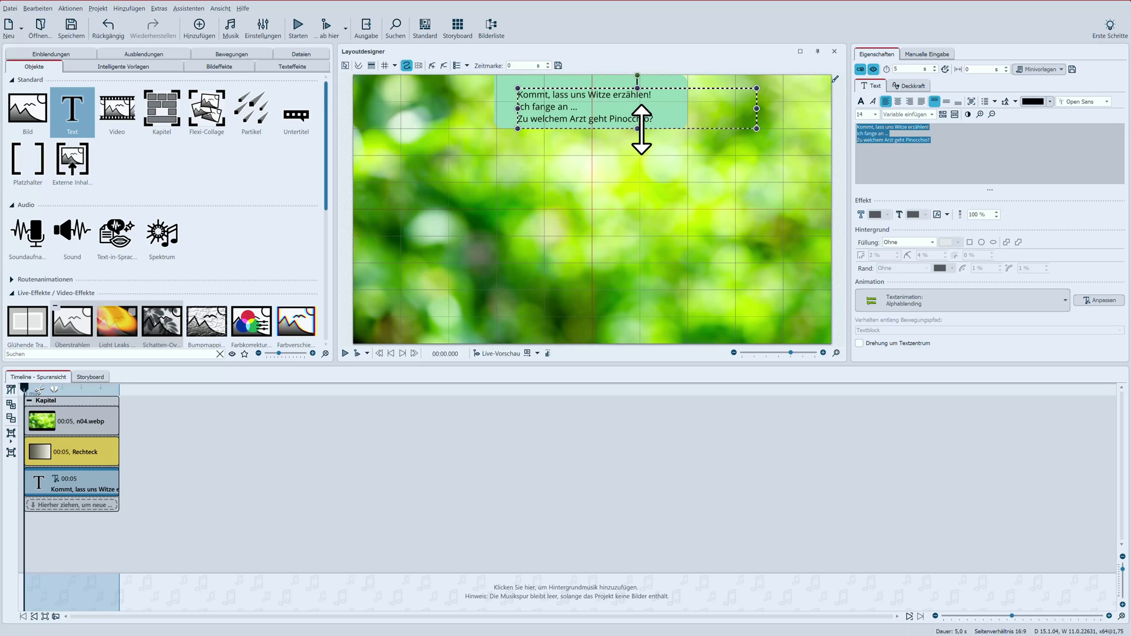
drag(756, 108, 659, 108)
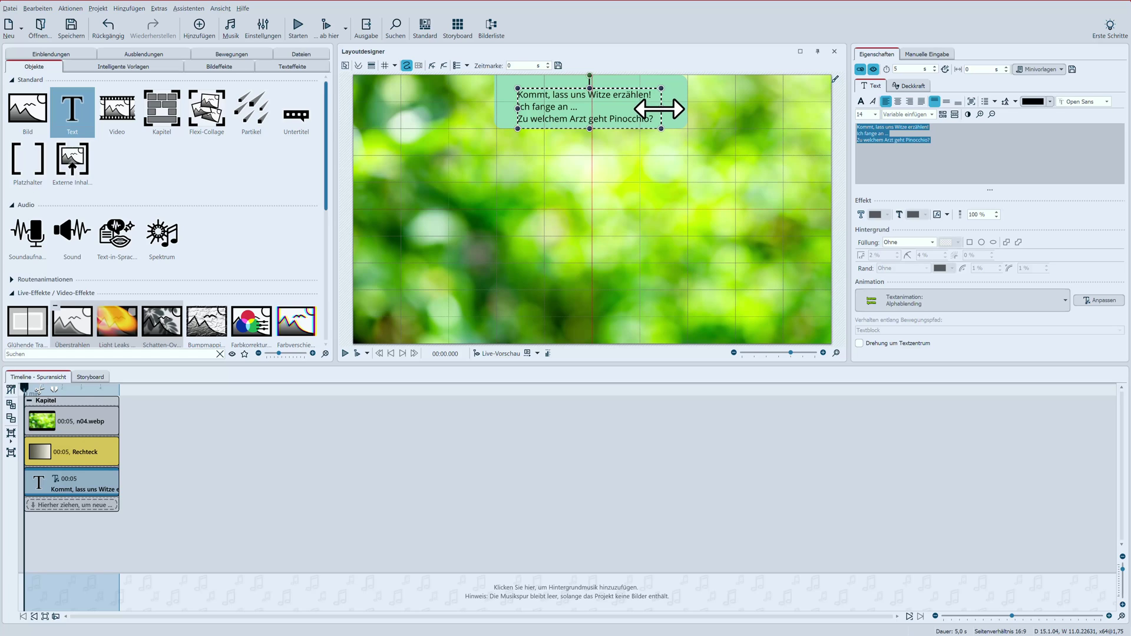
click(947, 103)
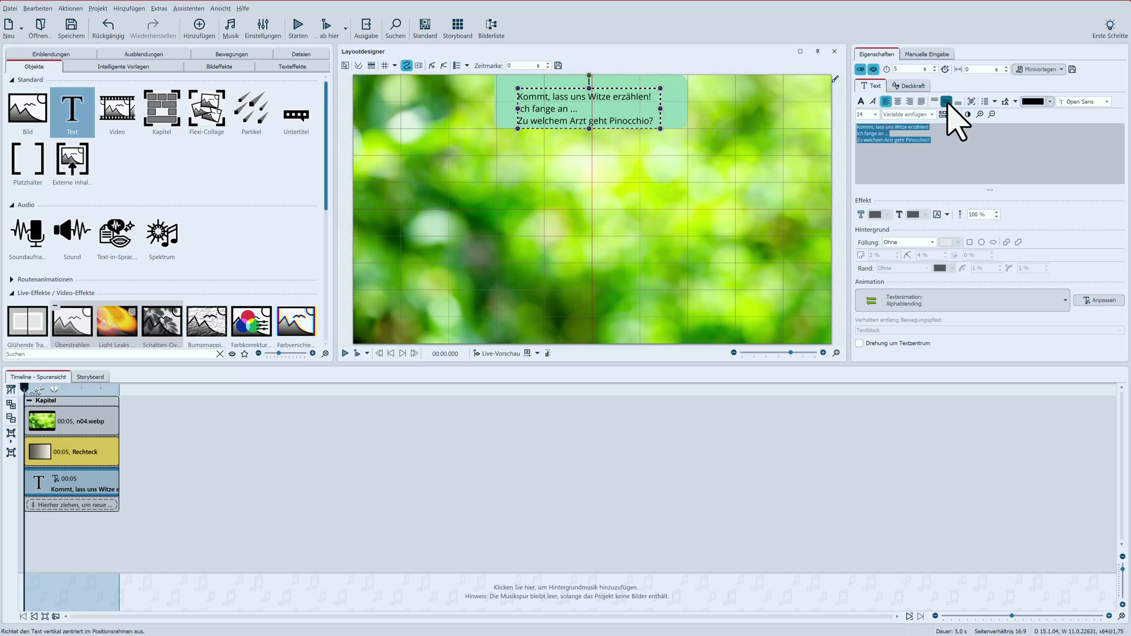
drag(595, 108, 601, 107)
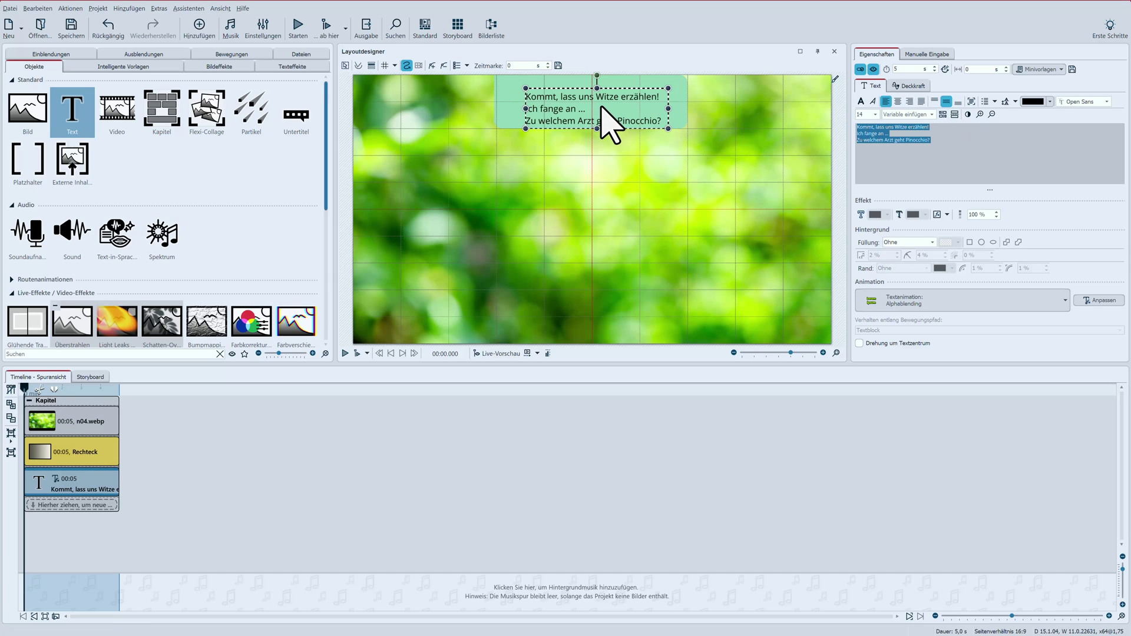
Step: Shrink the green rectangle at its left, right and top edges to fit closely around the joke text, then realign the text box inside it
click(512, 116)
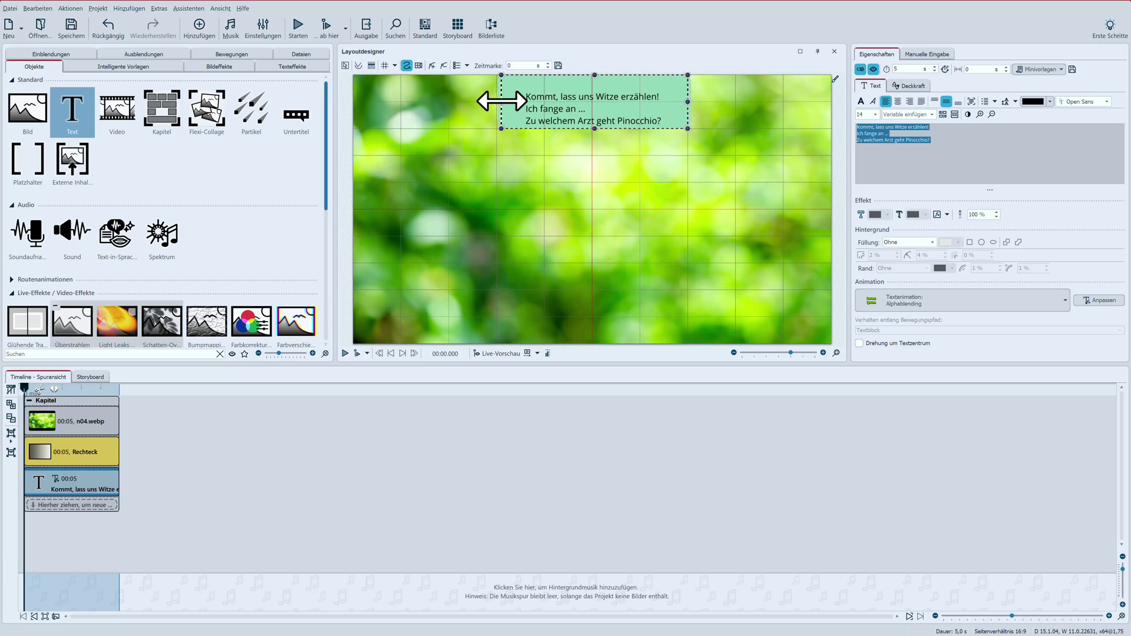
drag(501, 102, 519, 104)
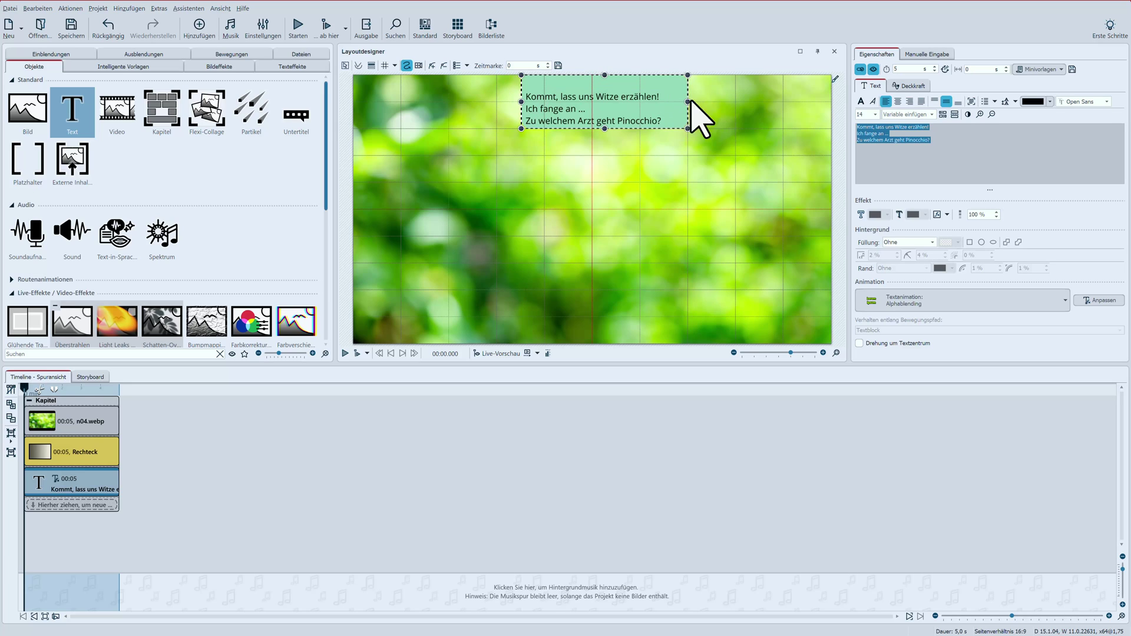
drag(687, 101, 663, 101)
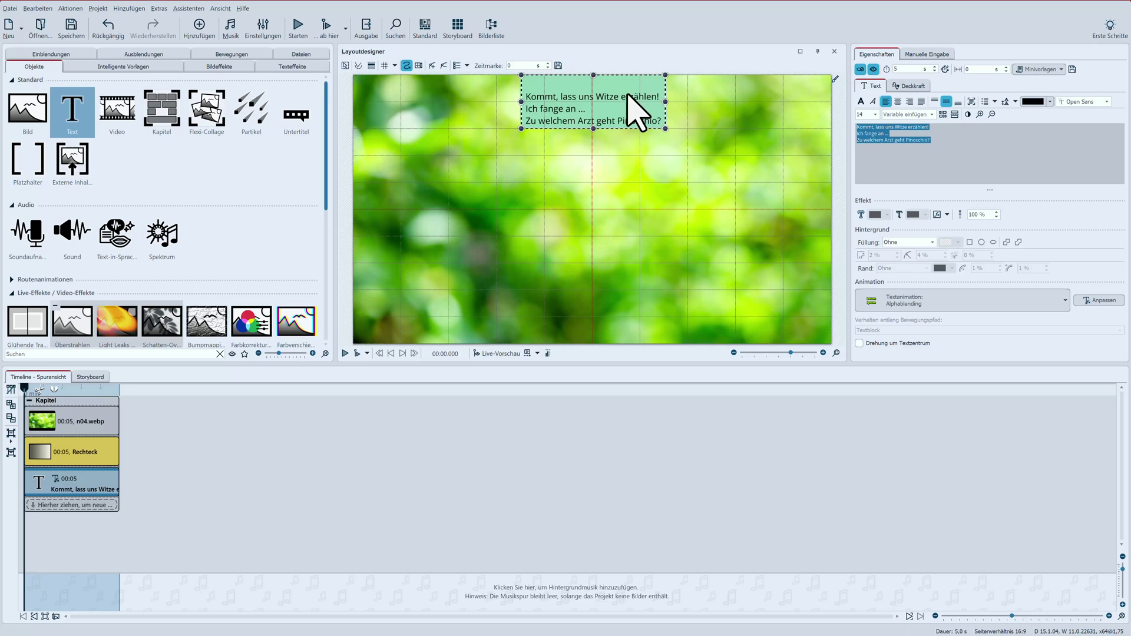
drag(591, 75, 587, 88)
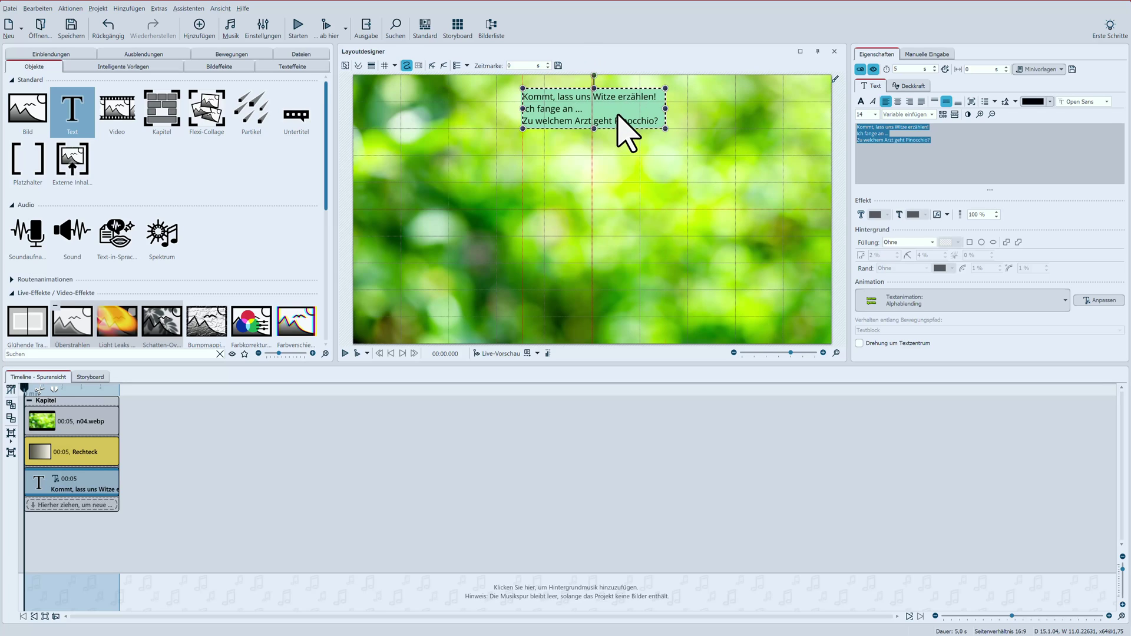
drag(668, 108, 665, 109)
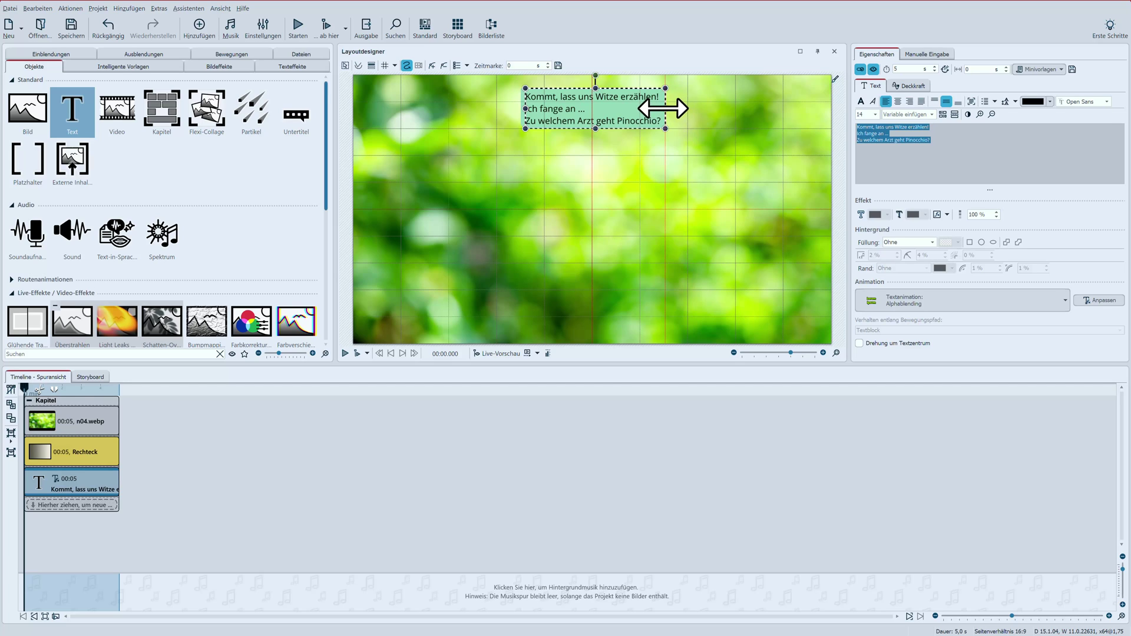
click(579, 141)
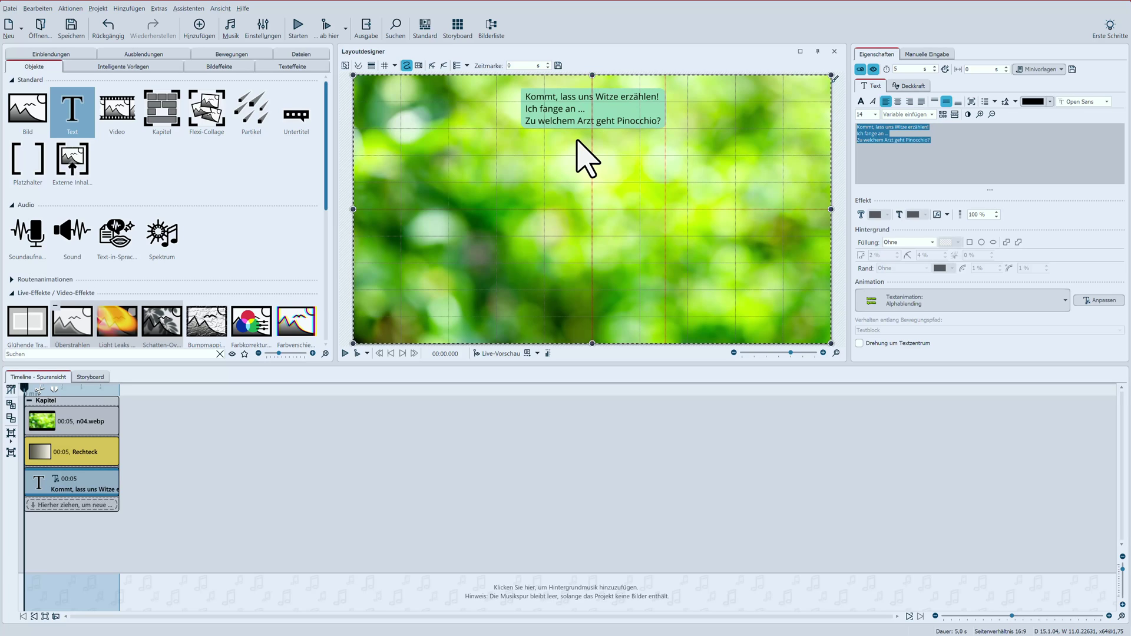
Step: Add the portrait photo of the person sitting on steps to a new track and apply the Statische Maske effect to it
click(305, 53)
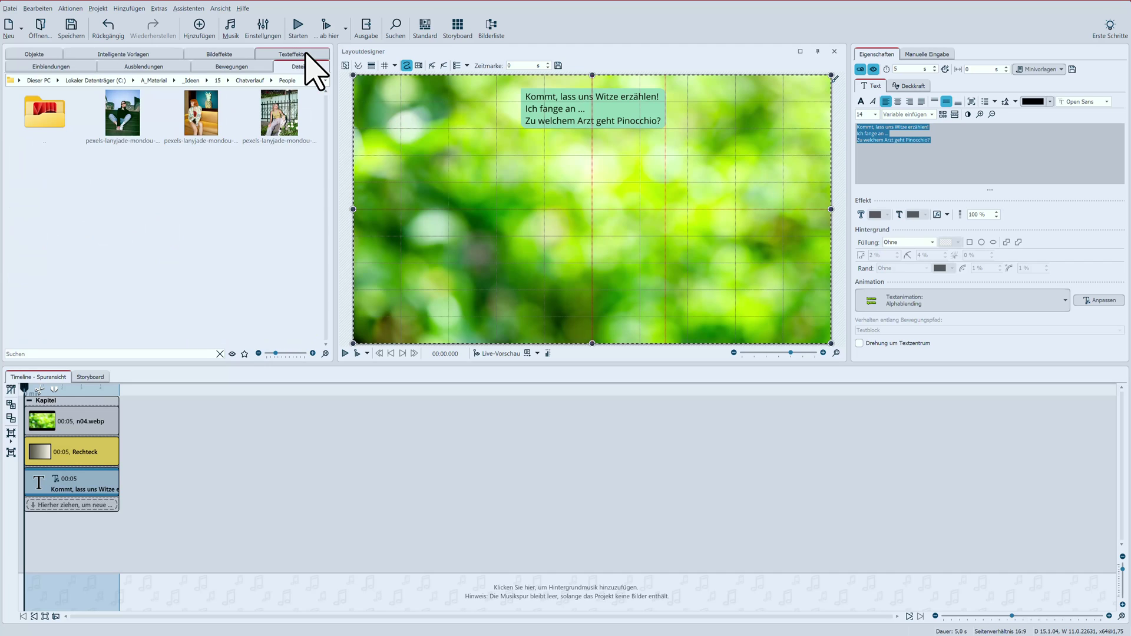
drag(126, 113, 55, 511)
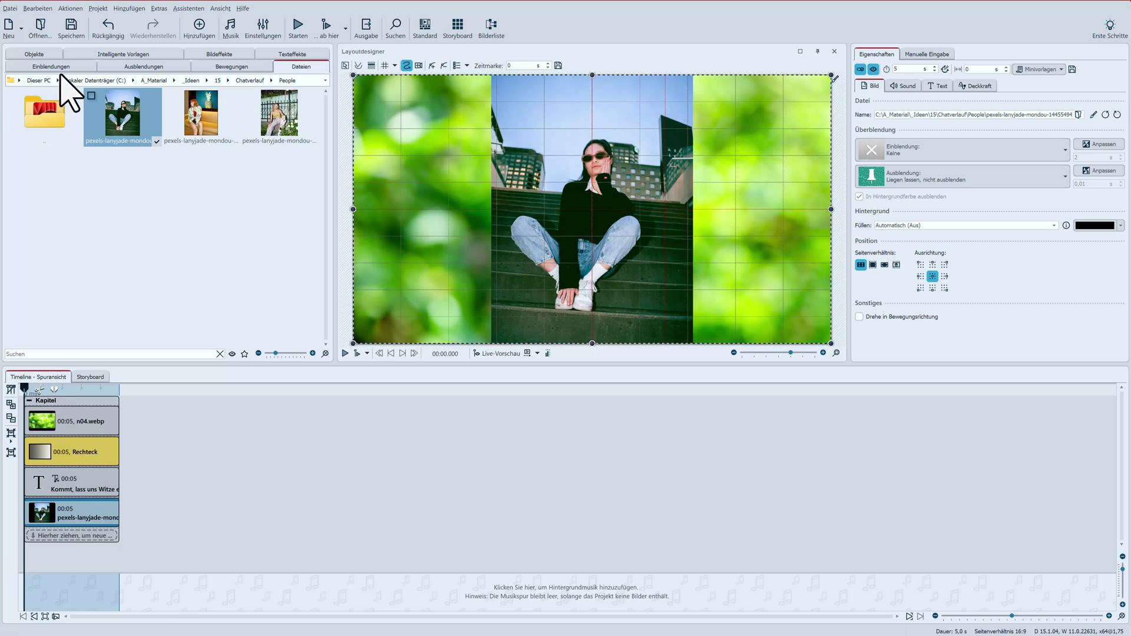
click(38, 54)
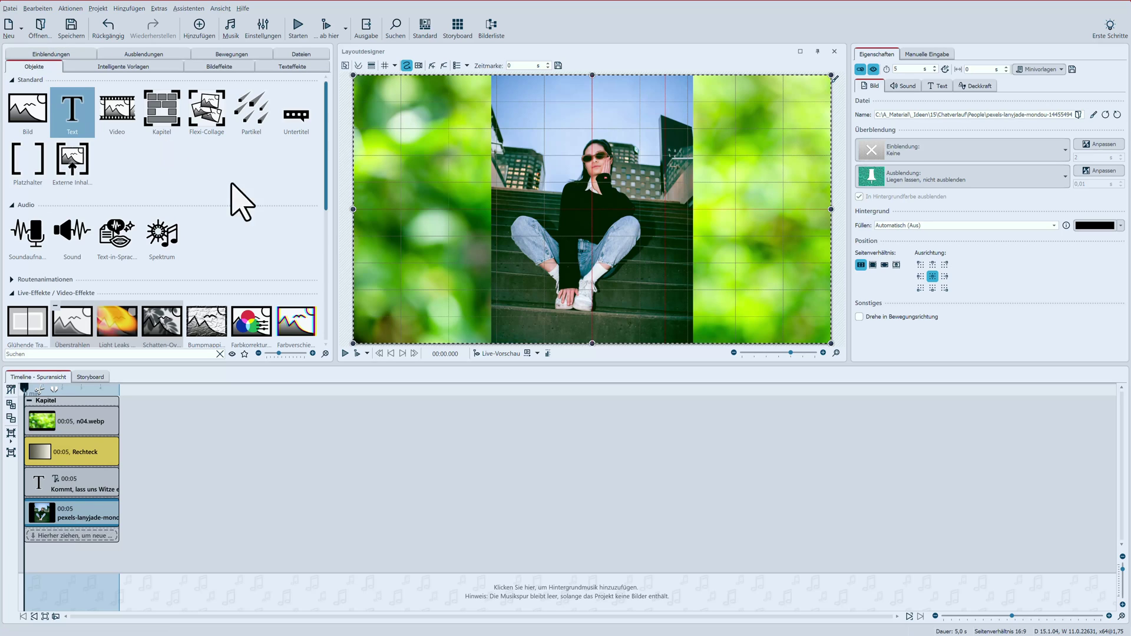
drag(326, 190, 75, 509)
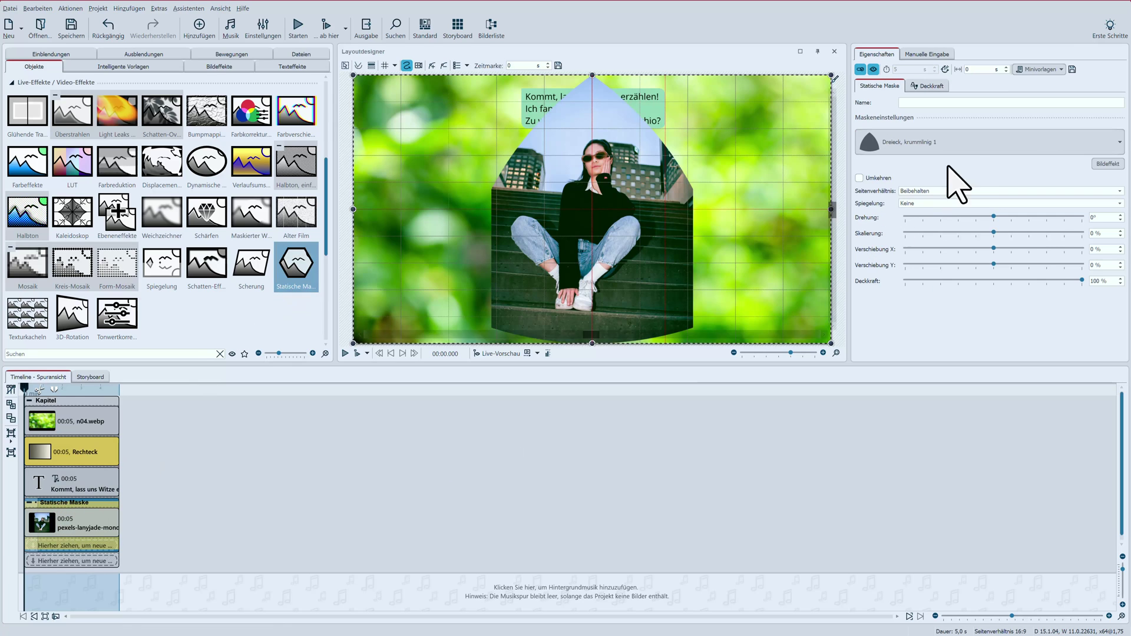
Step: Set the mask shape of the portrait photo to Kreis 1, filtering the shapes by "krei"
click(964, 146)
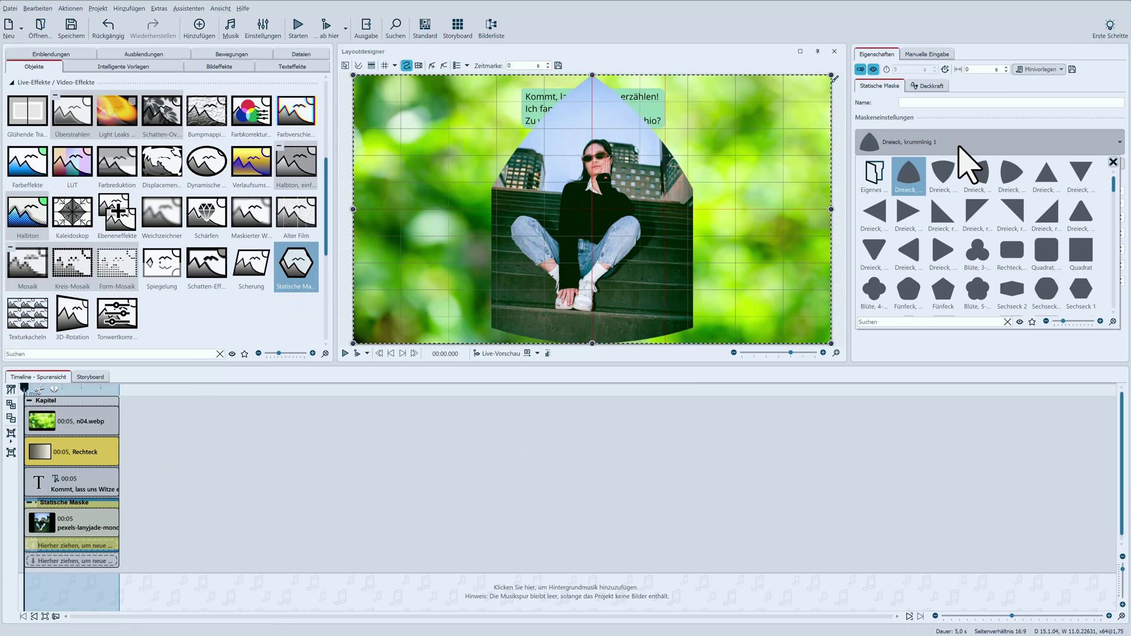
click(880, 324)
text(krei)
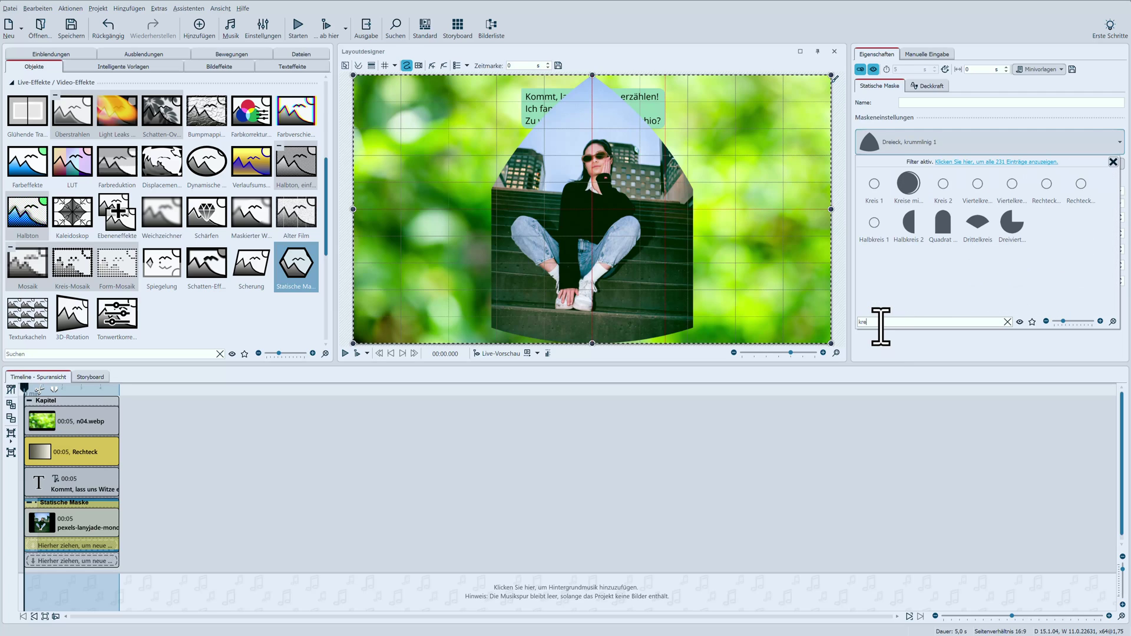
click(875, 186)
click(923, 130)
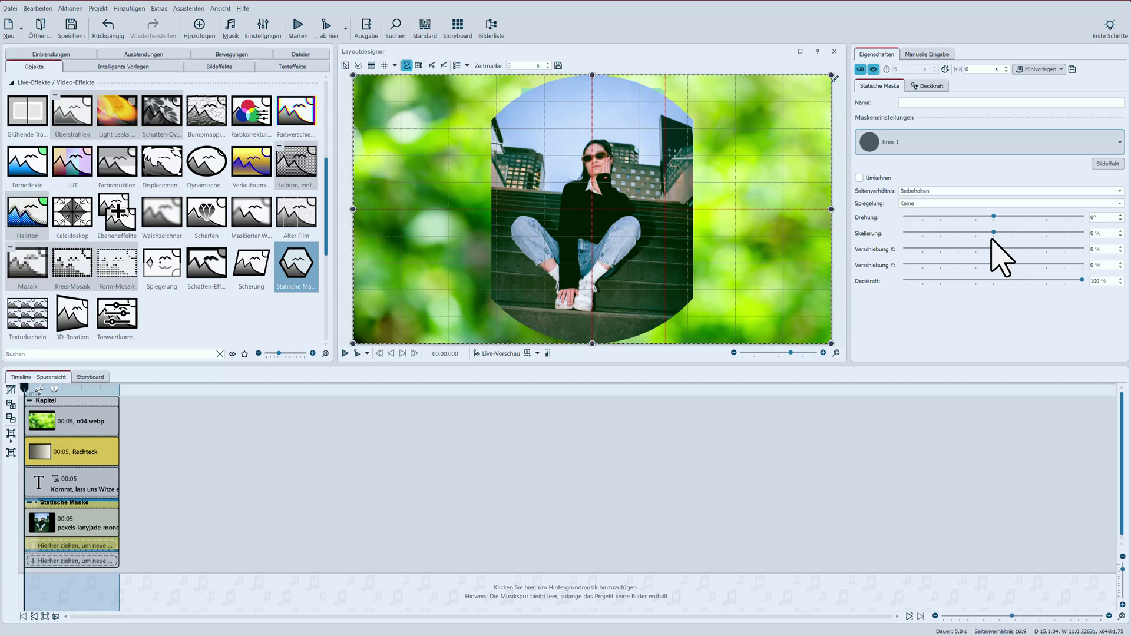
Step: Scale the circular mask to -85,6 %, shift it 2 % in X and -38 % in Y onto the face, and place it left of the bubble
drag(992, 233, 918, 239)
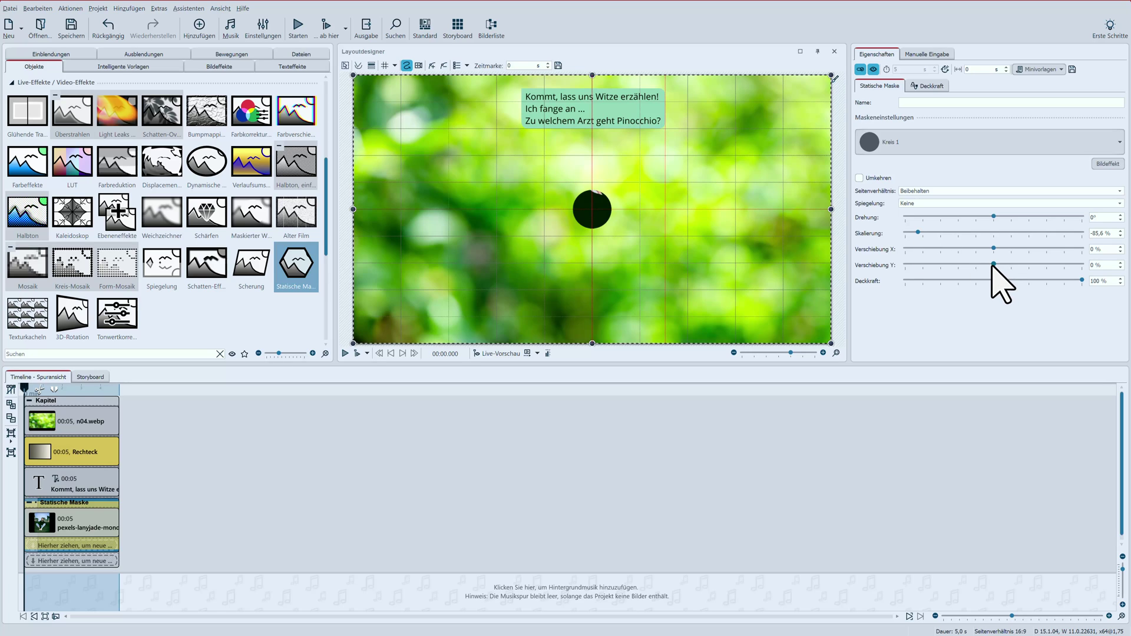
drag(993, 265, 976, 264)
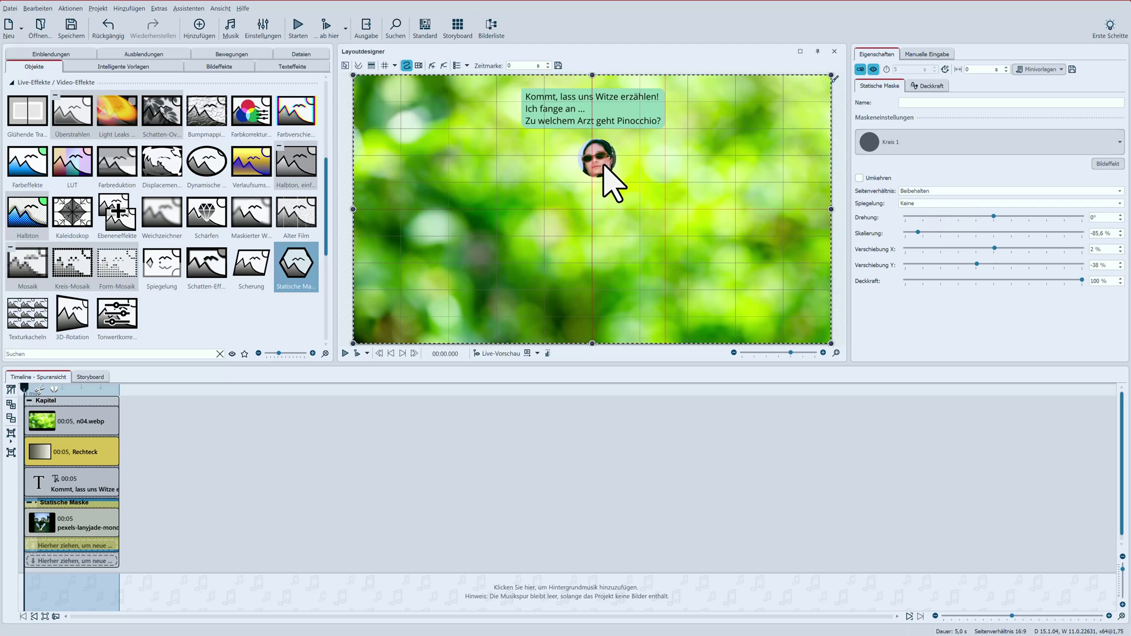
drag(604, 164, 507, 118)
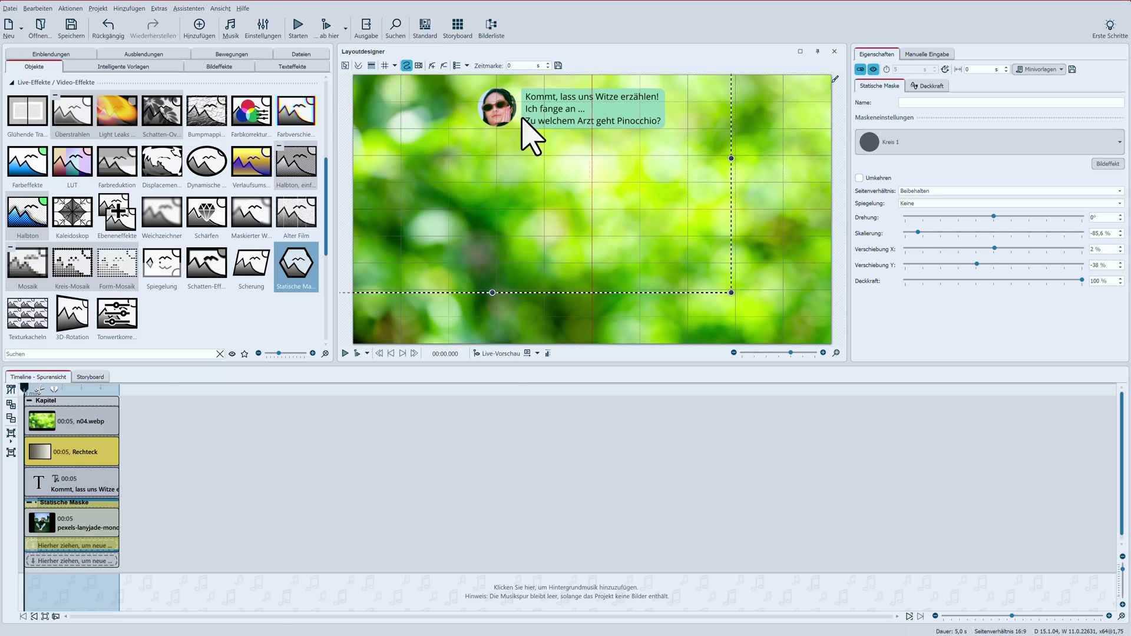
Step: Remove the Alphablending text animation from the joke text
click(73, 525)
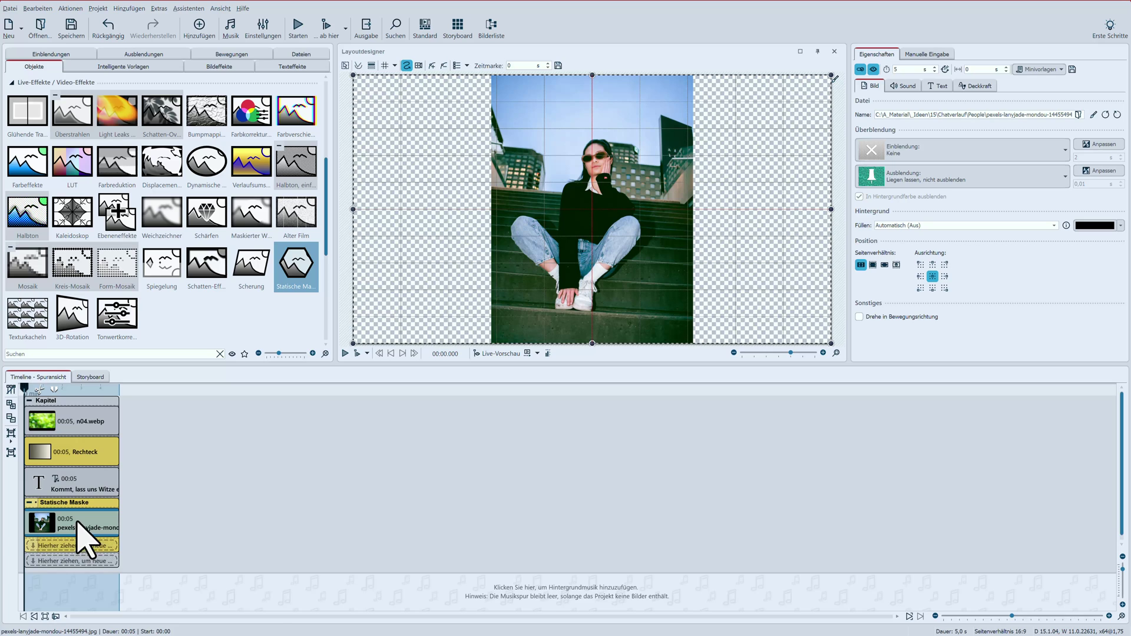
click(73, 487)
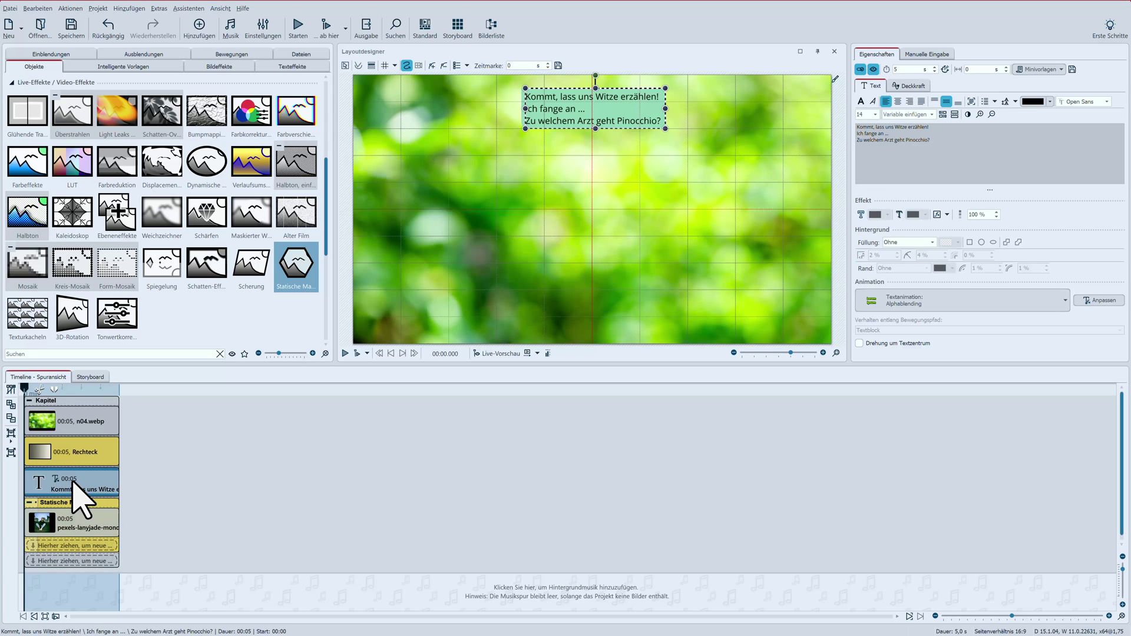
click(950, 302)
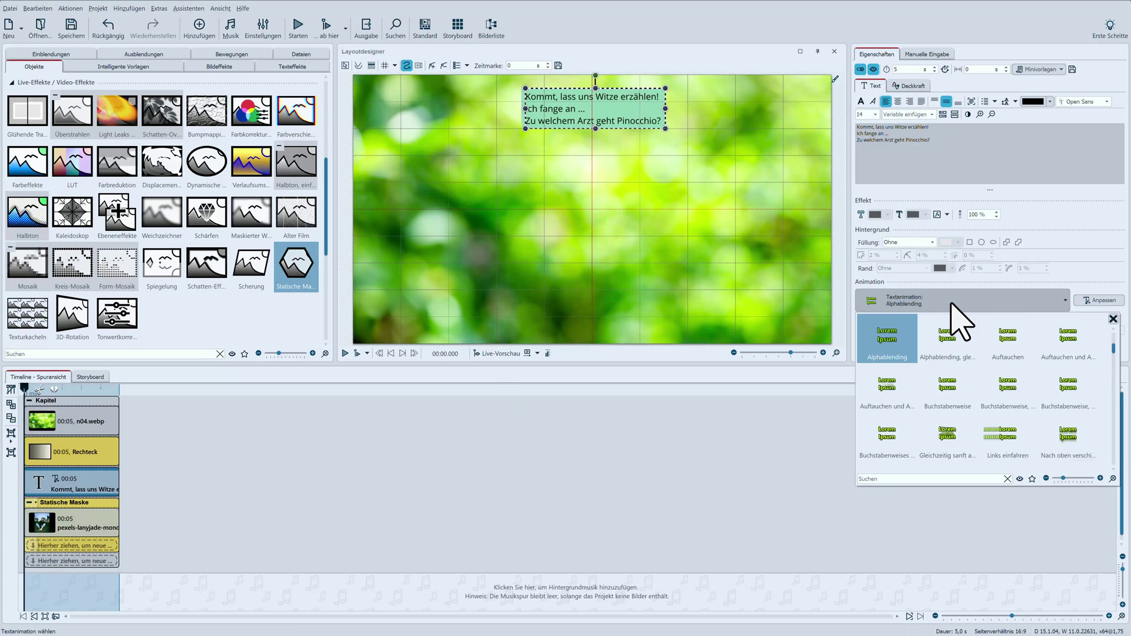
scroll(1113, 353, up, 3)
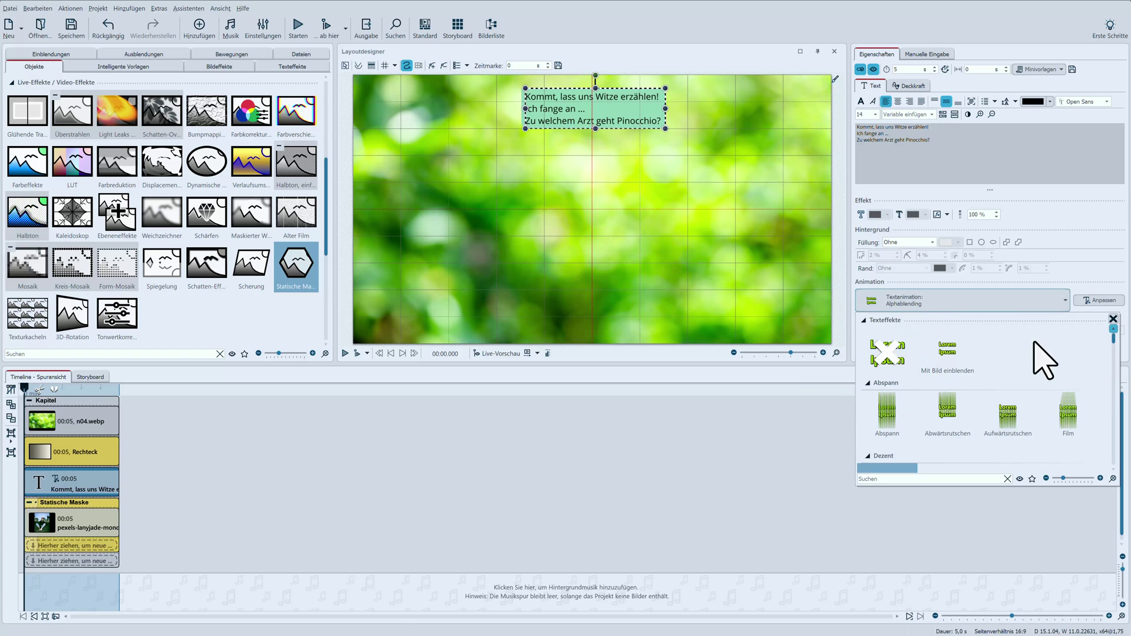
click(885, 359)
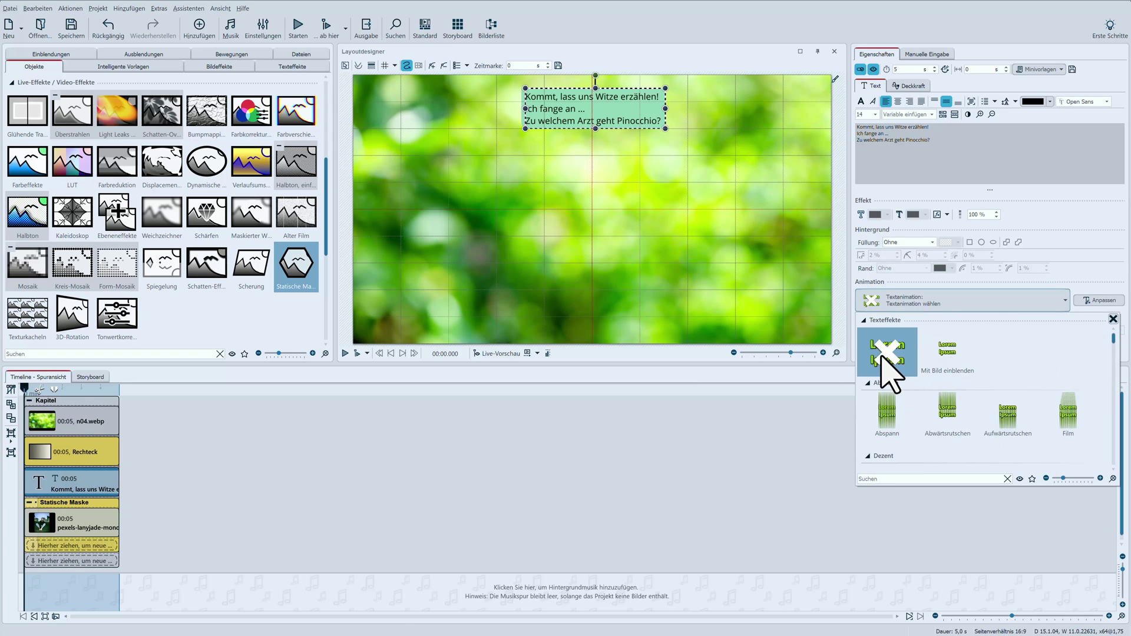
Step: Set the joke text's fade-out to "Liegen lassen, nicht ausblenden" in the text effect settings
click(1097, 301)
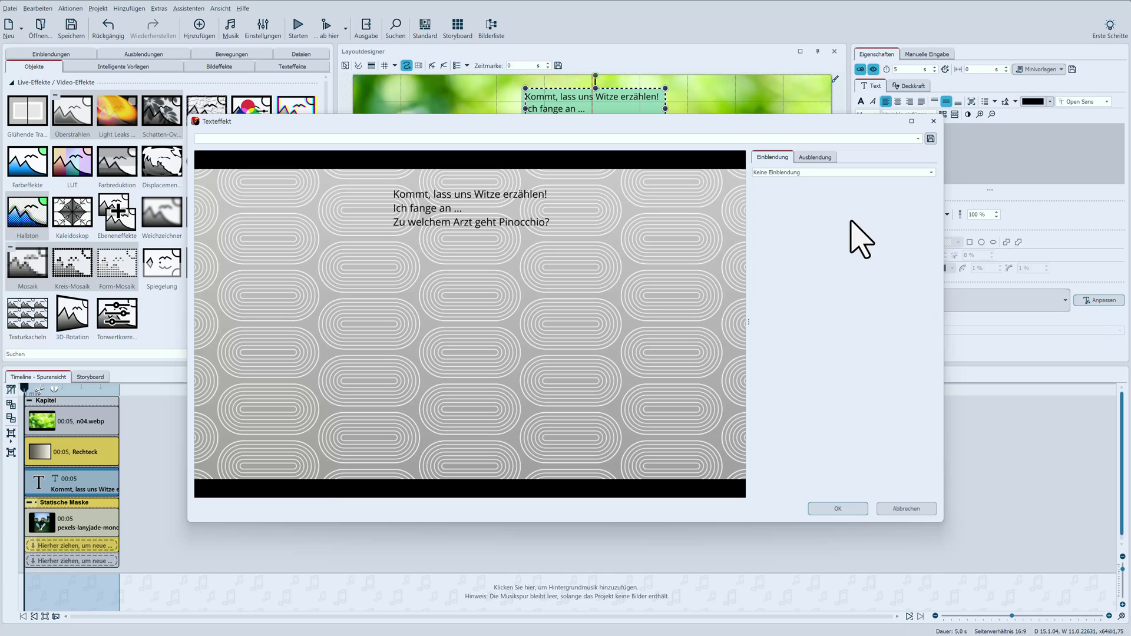
click(814, 156)
click(813, 172)
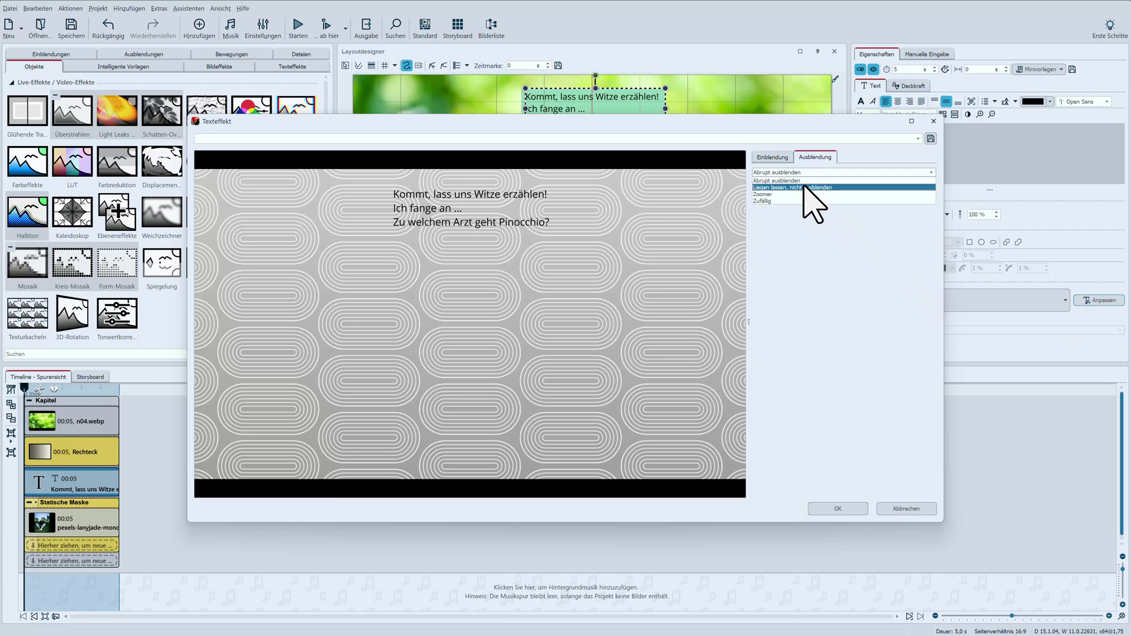
click(804, 187)
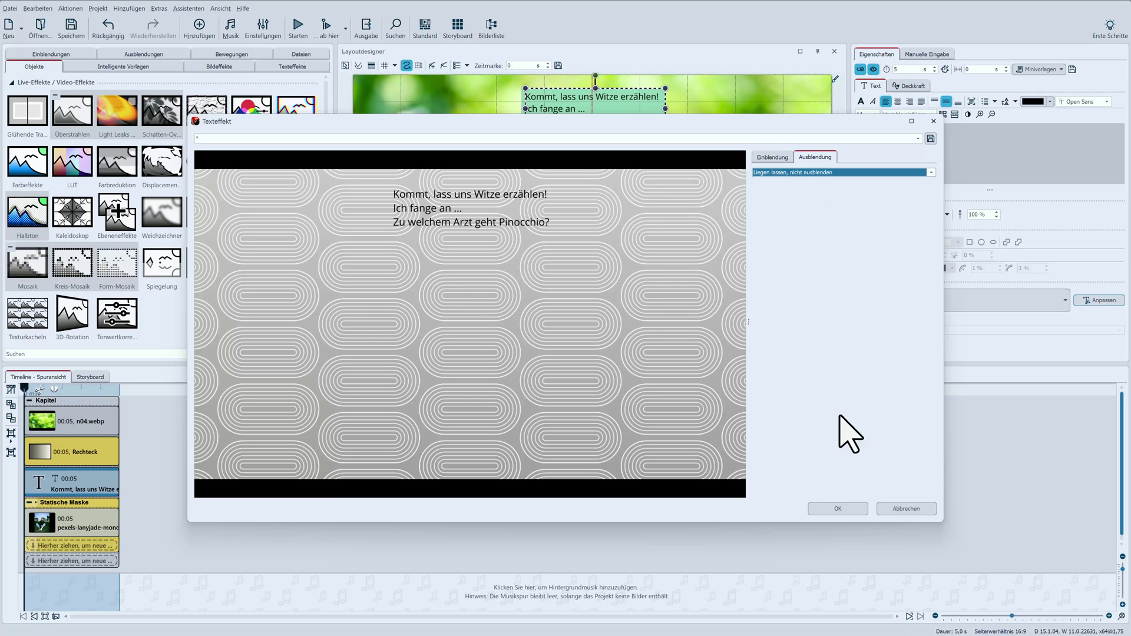
click(849, 510)
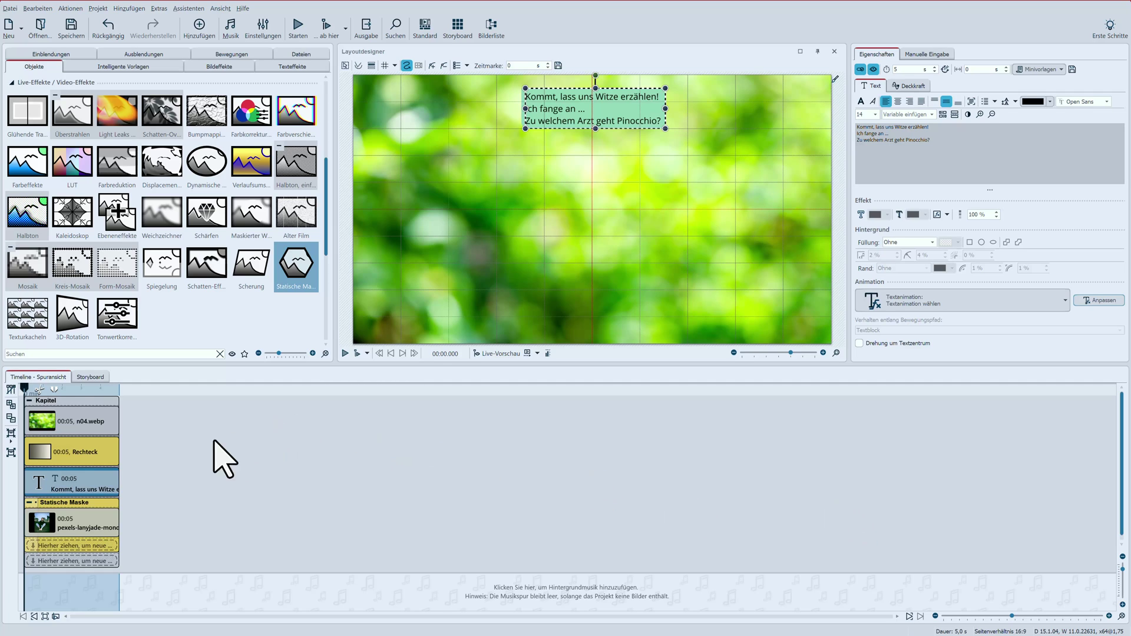
Step: Group the Rechteck object on the timeline into a Flexi-Collage
click(75, 454)
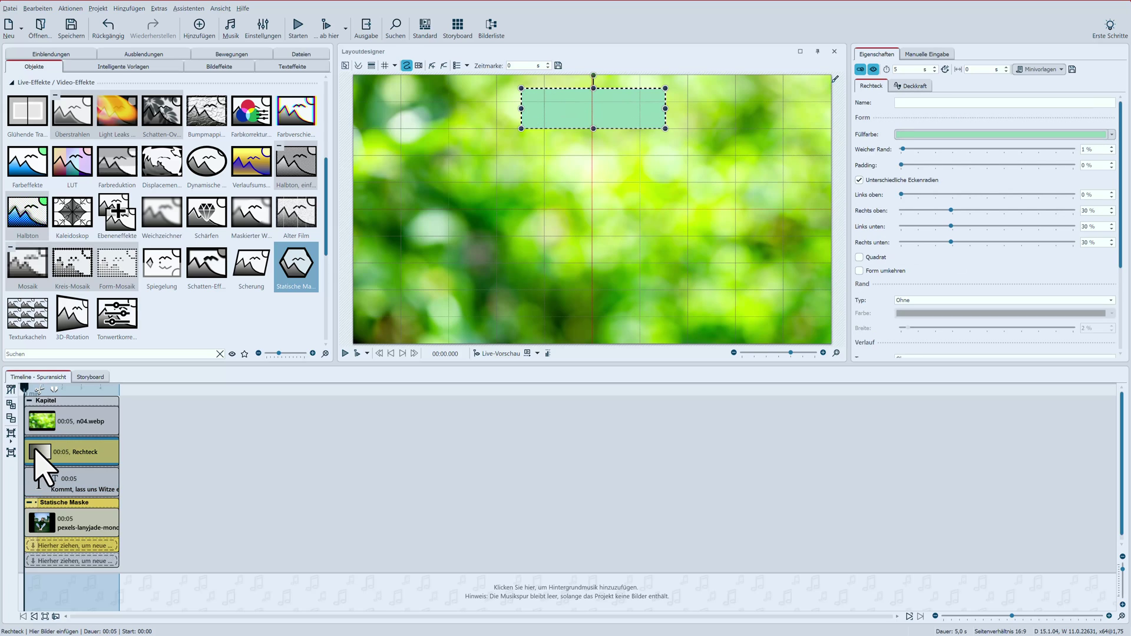
click(11, 440)
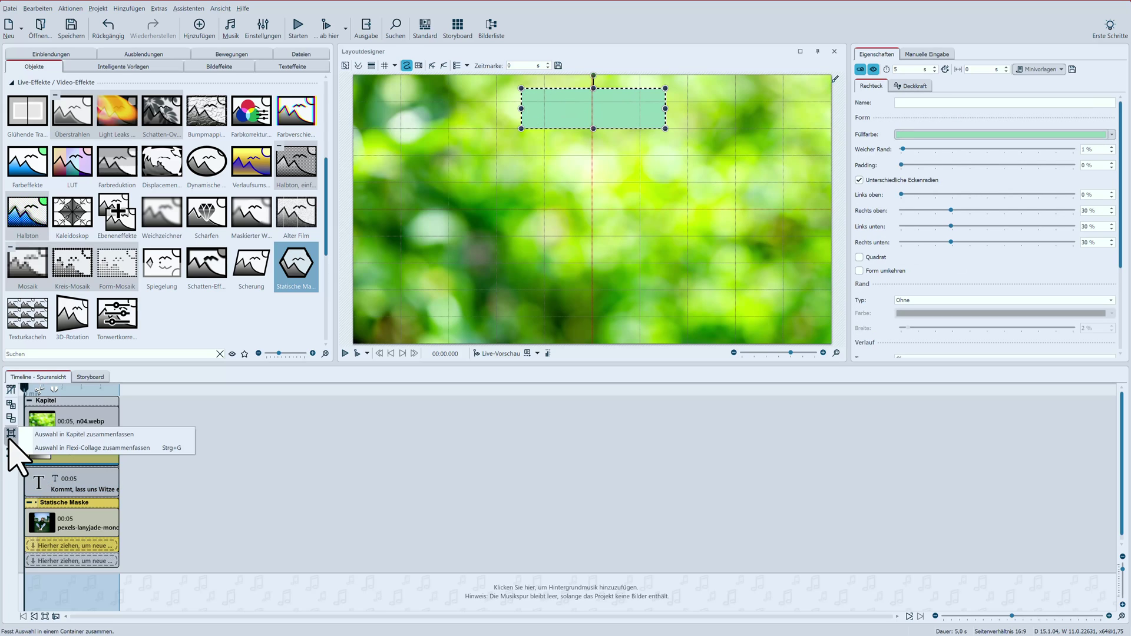
click(47, 449)
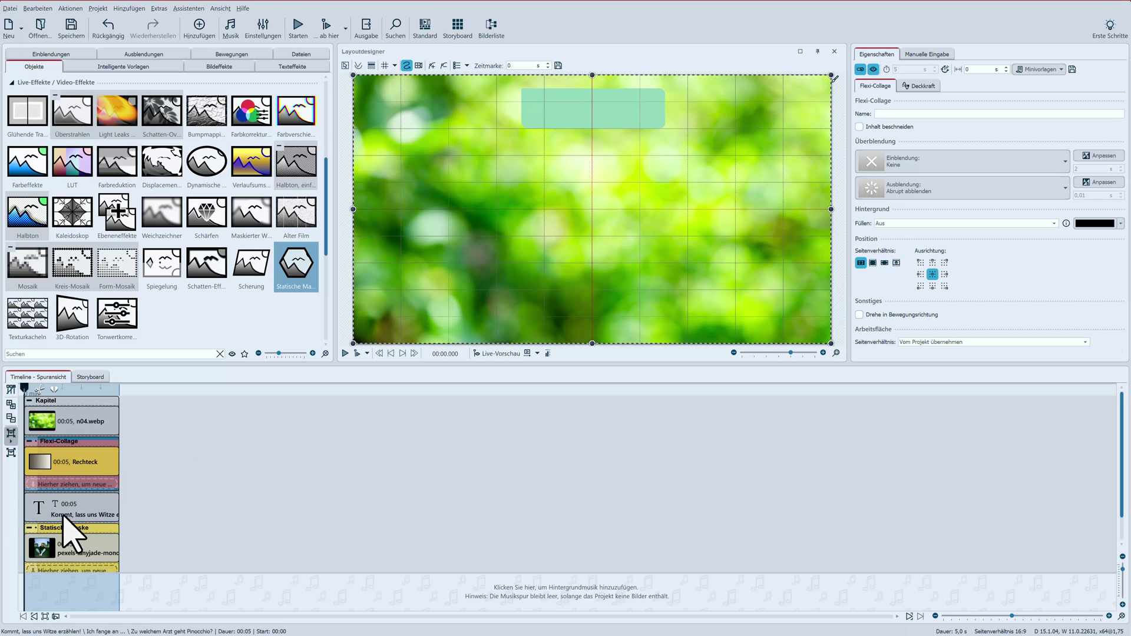
Step: Move the joke text and the Statische Maske object into the Flexi-Collage below the rectangle, and collapse the mask container
mouse_move(60, 518)
mouse_down()
mouse_move(41, 497)
mouse_move(75, 498)
mouse_move(70, 488)
mouse_move(36, 516)
mouse_move(50, 516)
mouse_up()
click(50, 569)
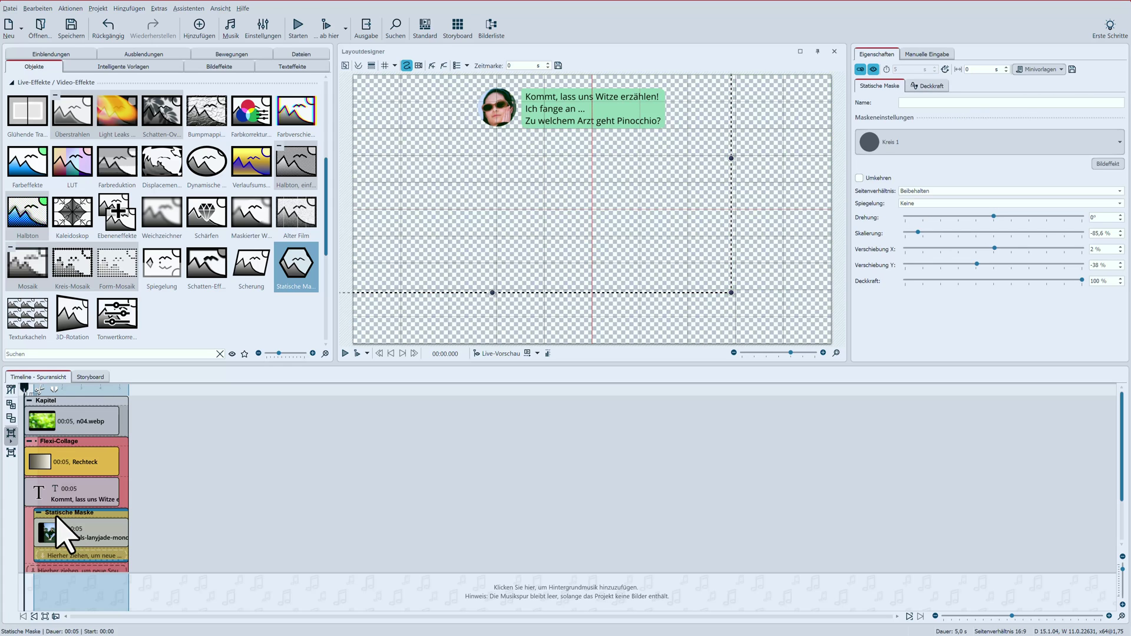
click(39, 513)
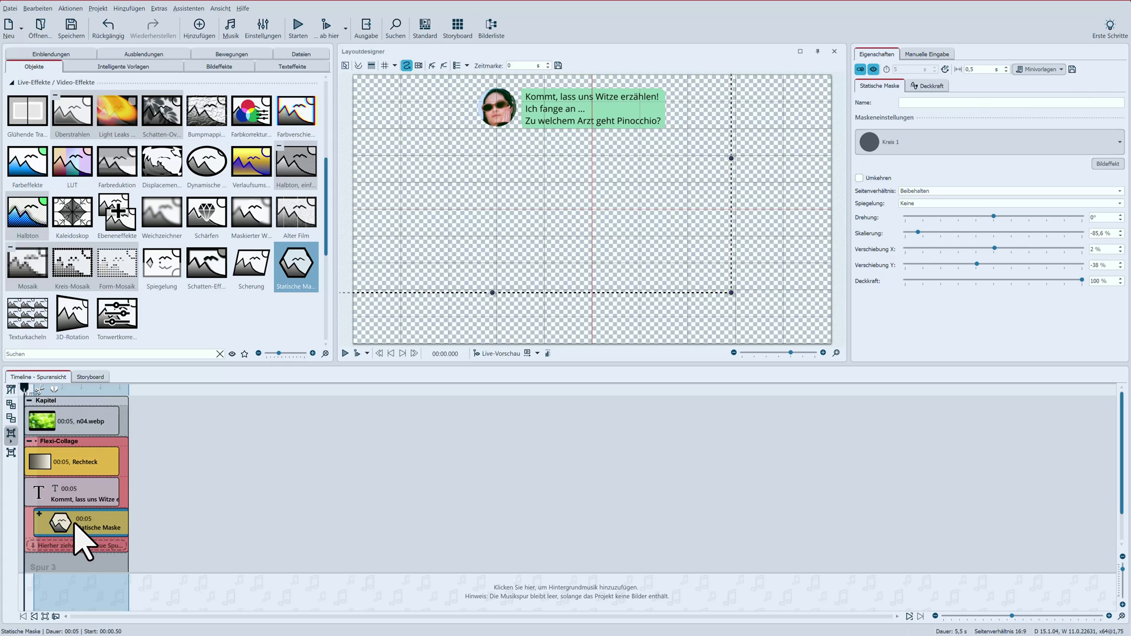
Step: Set the Flexi-Collage's fade-in transition to Schieben
click(62, 443)
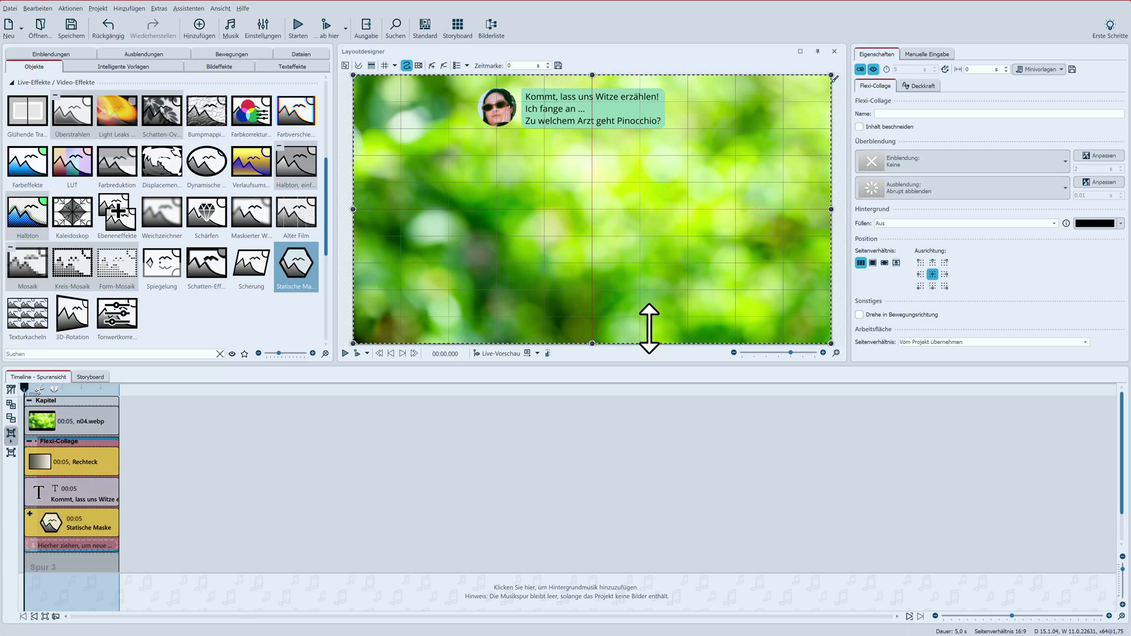
click(1064, 161)
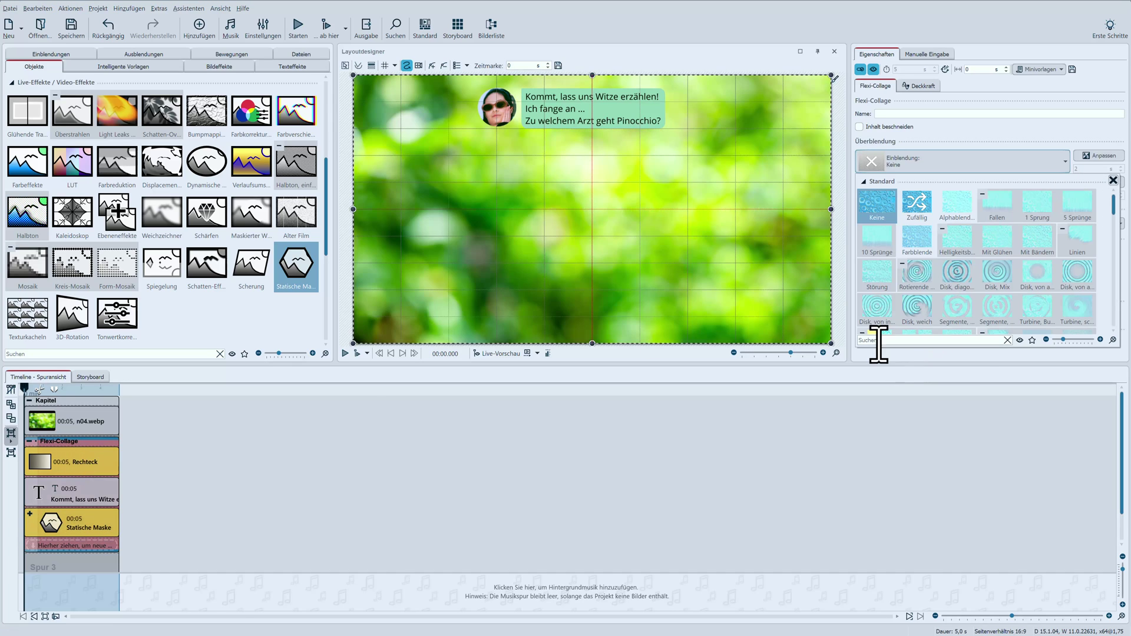
text(schieben)
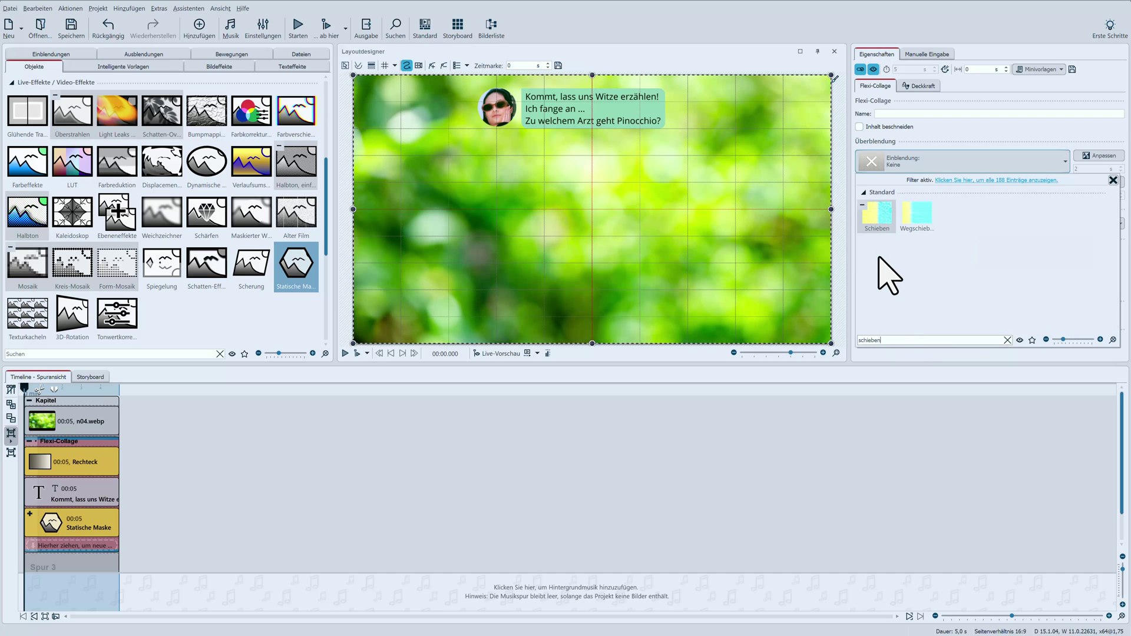
click(883, 217)
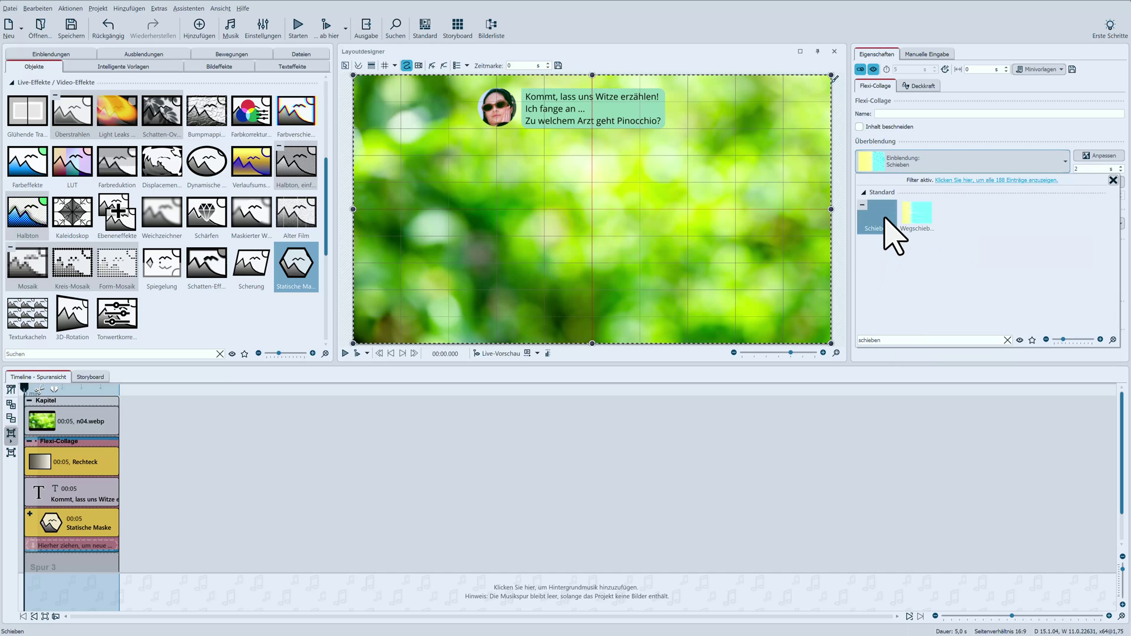
Step: Customize the Schieben fade-in to enter from the left over 0.5 s with 0 % motion blur strength, and preview it
click(1099, 155)
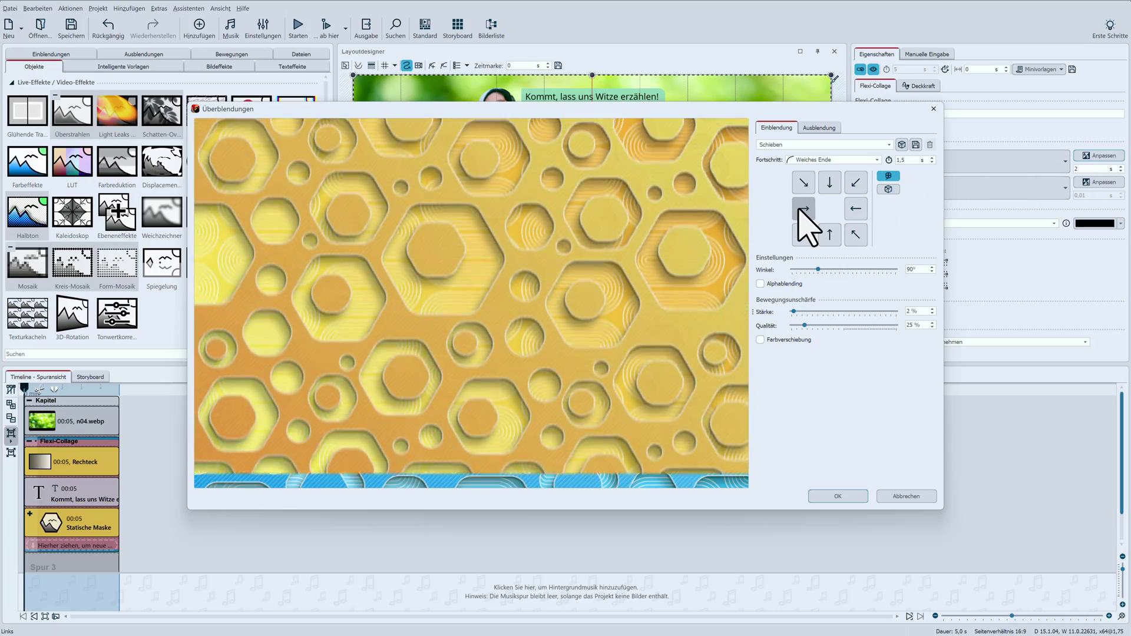
click(803, 209)
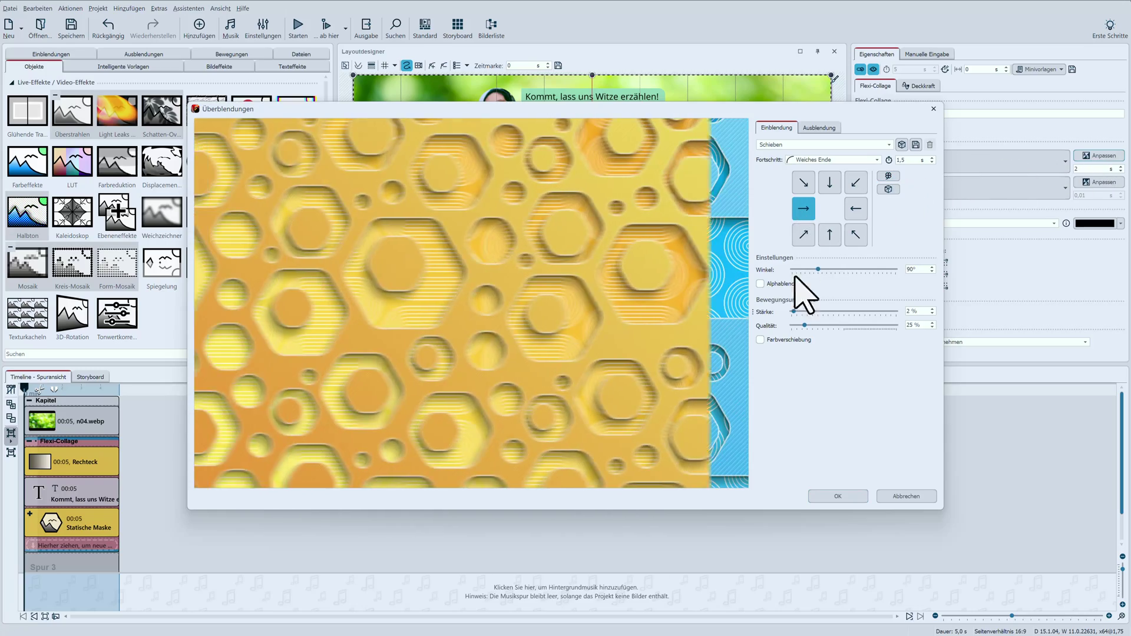
drag(793, 312, 790, 311)
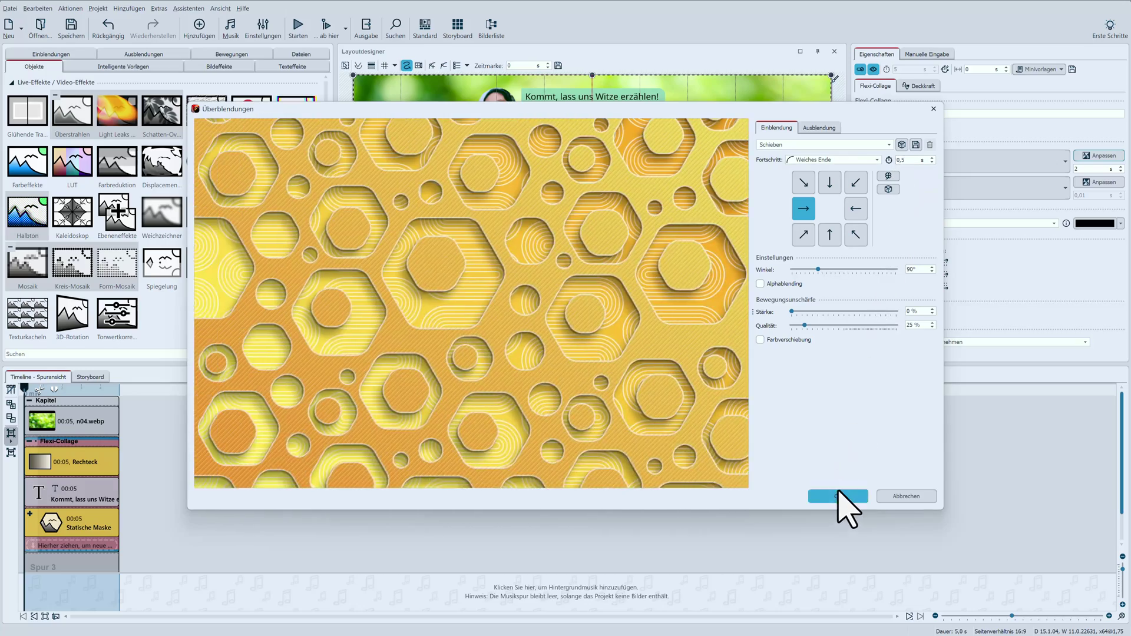
click(837, 496)
click(345, 353)
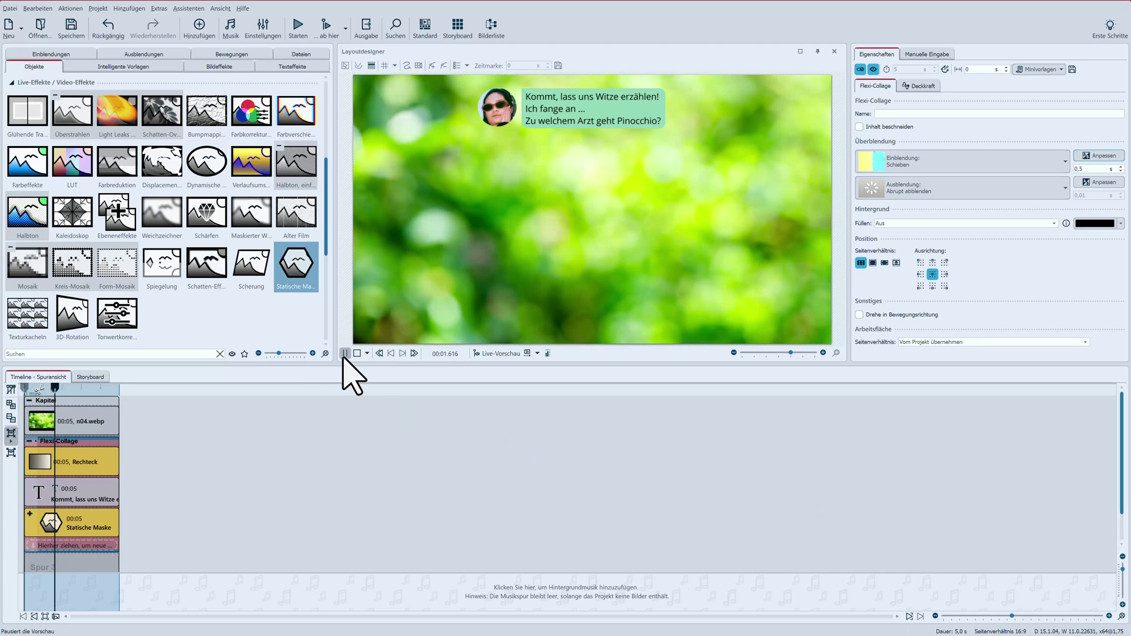
click(357, 353)
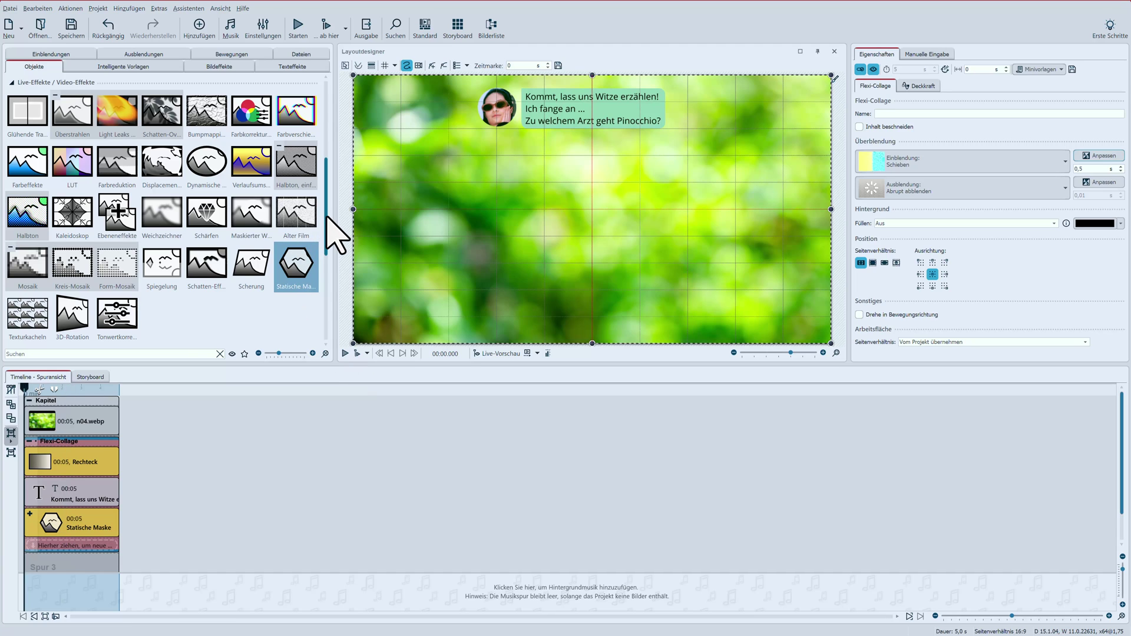
Step: Add the sound music-box-pixabay-98027-ping.mp3 to a new track inside the Flexi-Collage and align it to the collage's start
drag(328, 216, 330, 143)
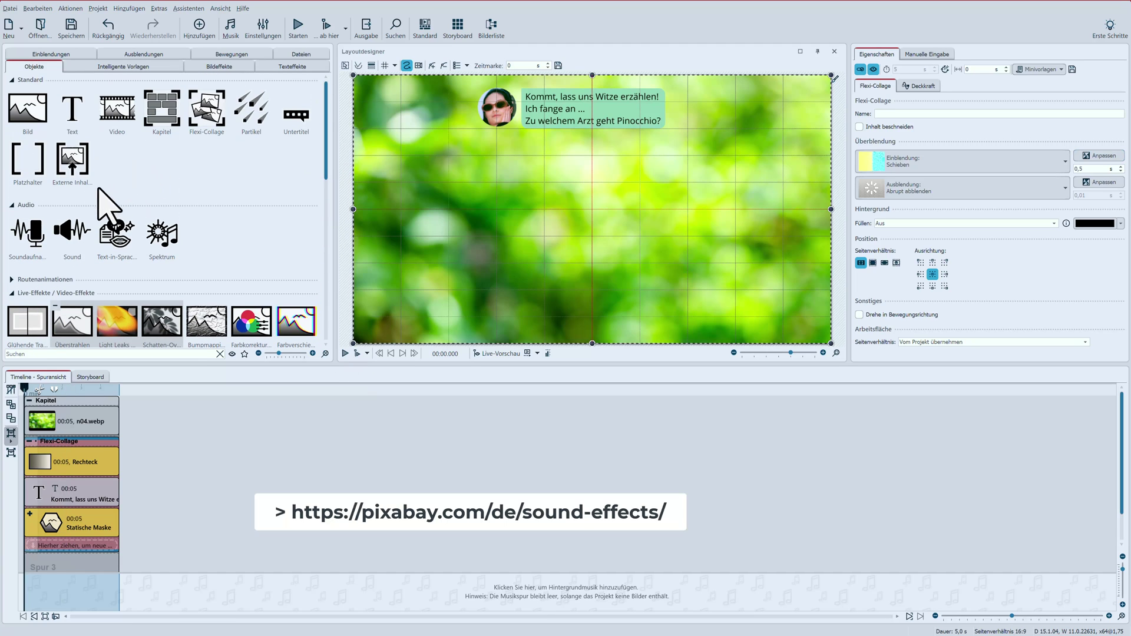
mouse_move(70, 231)
mouse_down()
mouse_move(55, 498)
mouse_move(34, 545)
mouse_up()
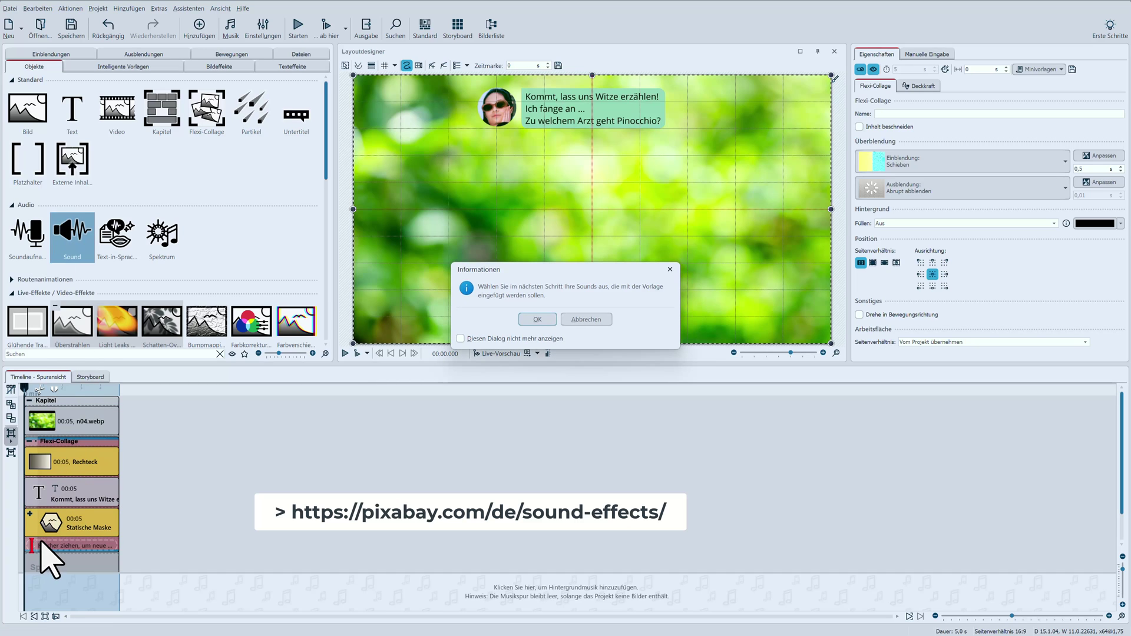
click(537, 320)
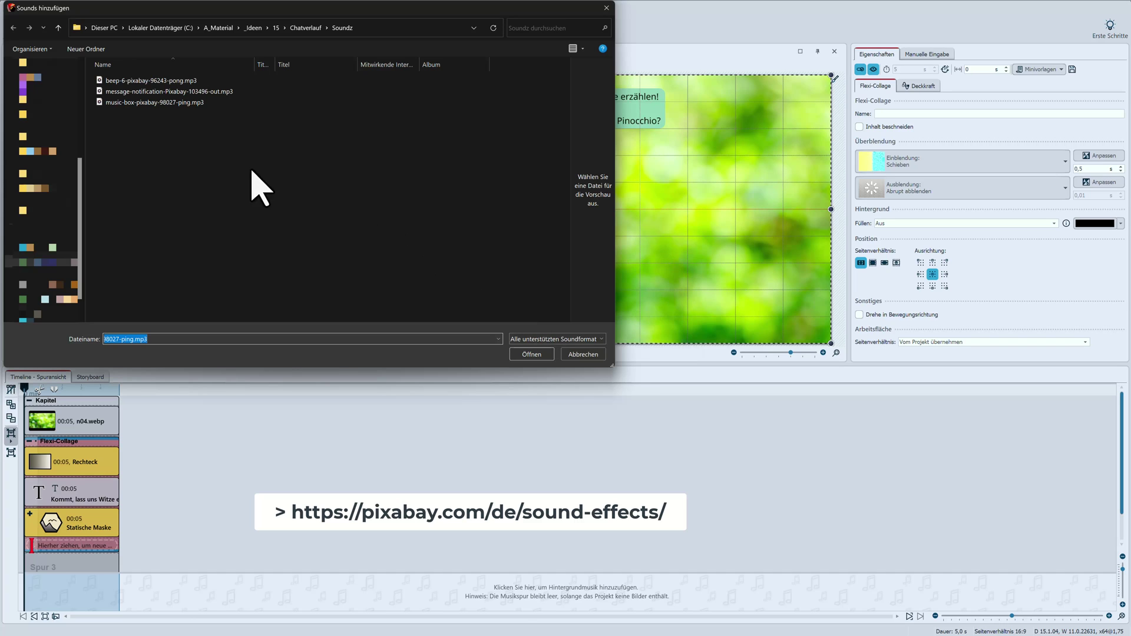
click(185, 102)
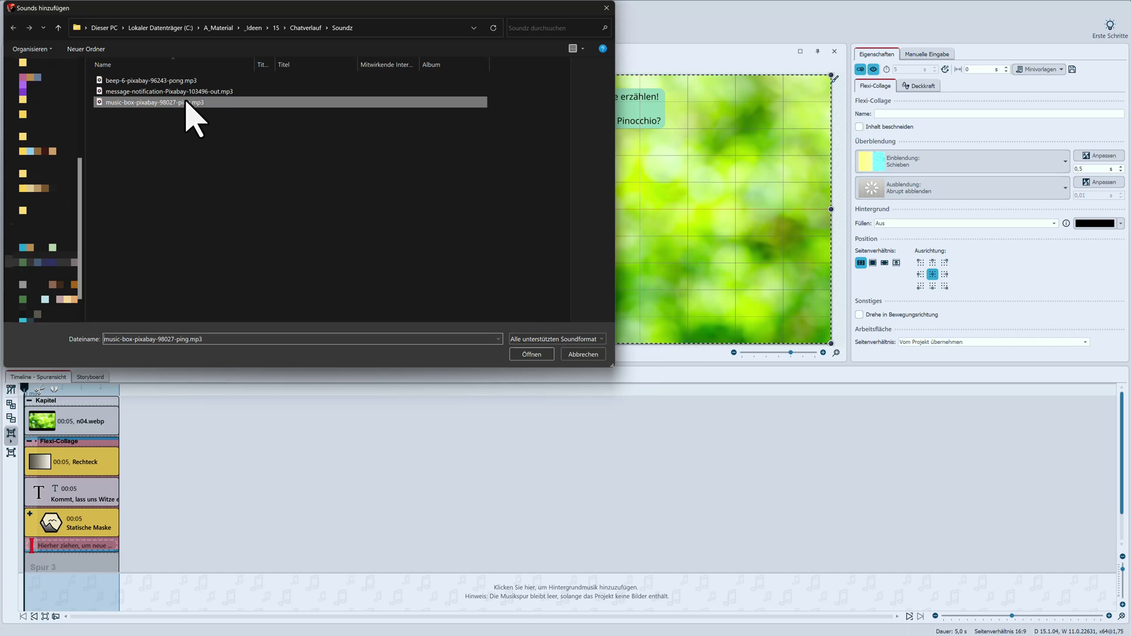
click(532, 355)
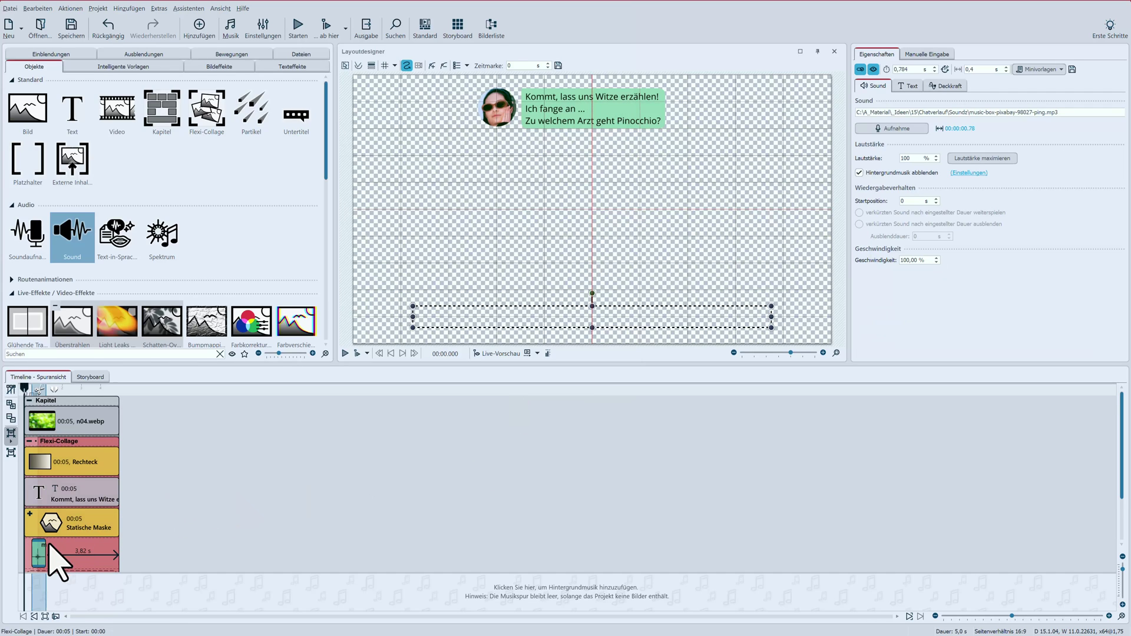
drag(45, 544, 33, 545)
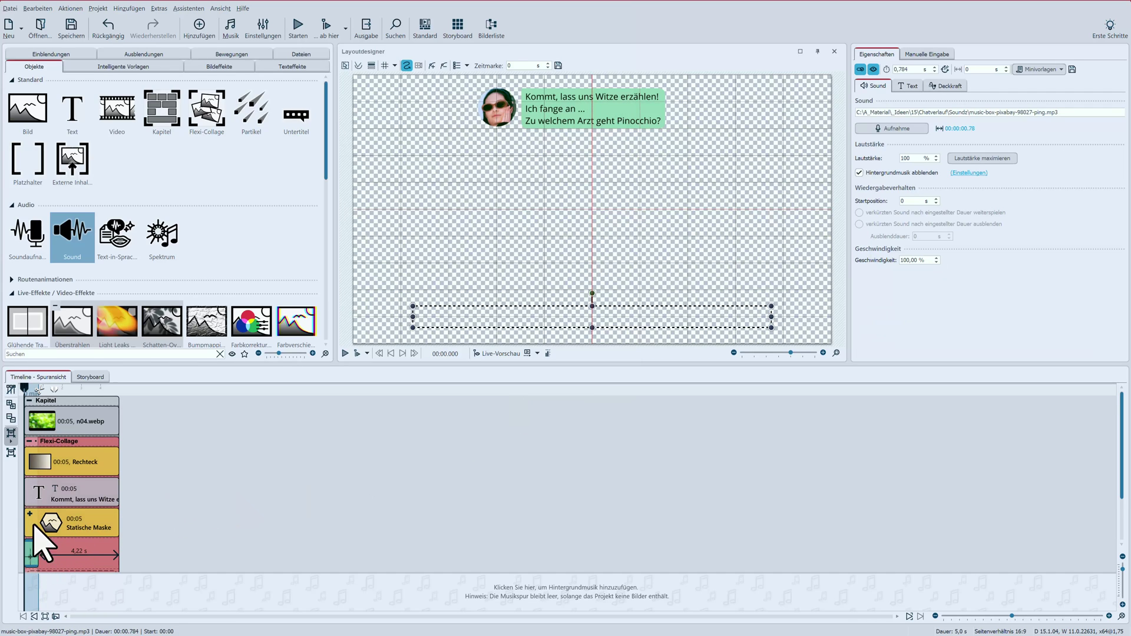
Step: Collapse the Flexi-Collage and play the project in full screen to check the message with its sound
click(30, 442)
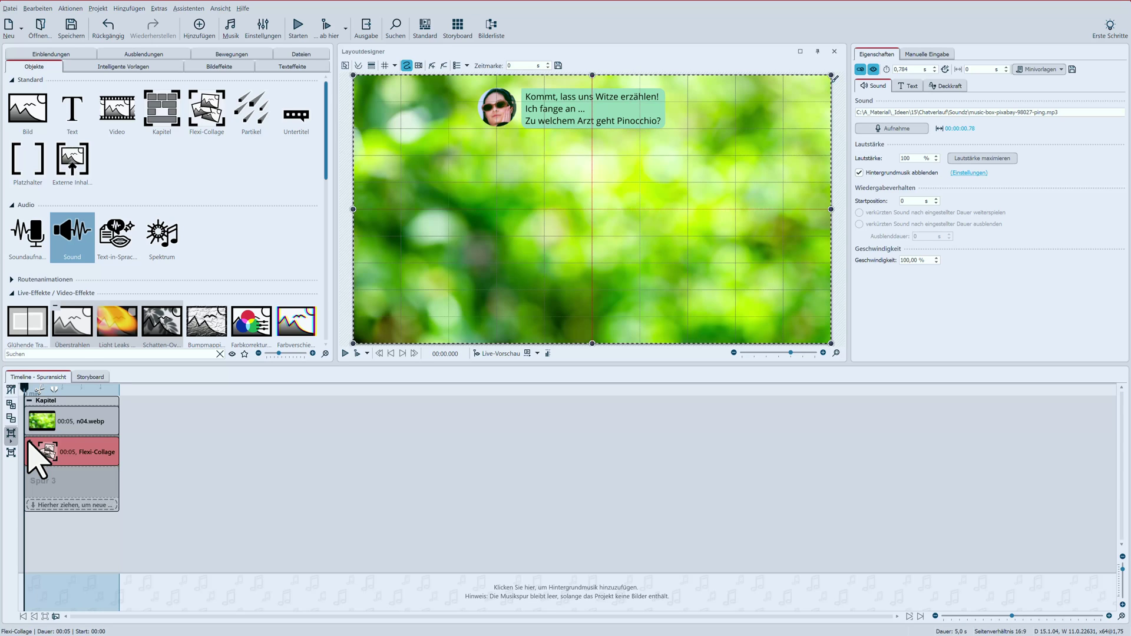
click(299, 27)
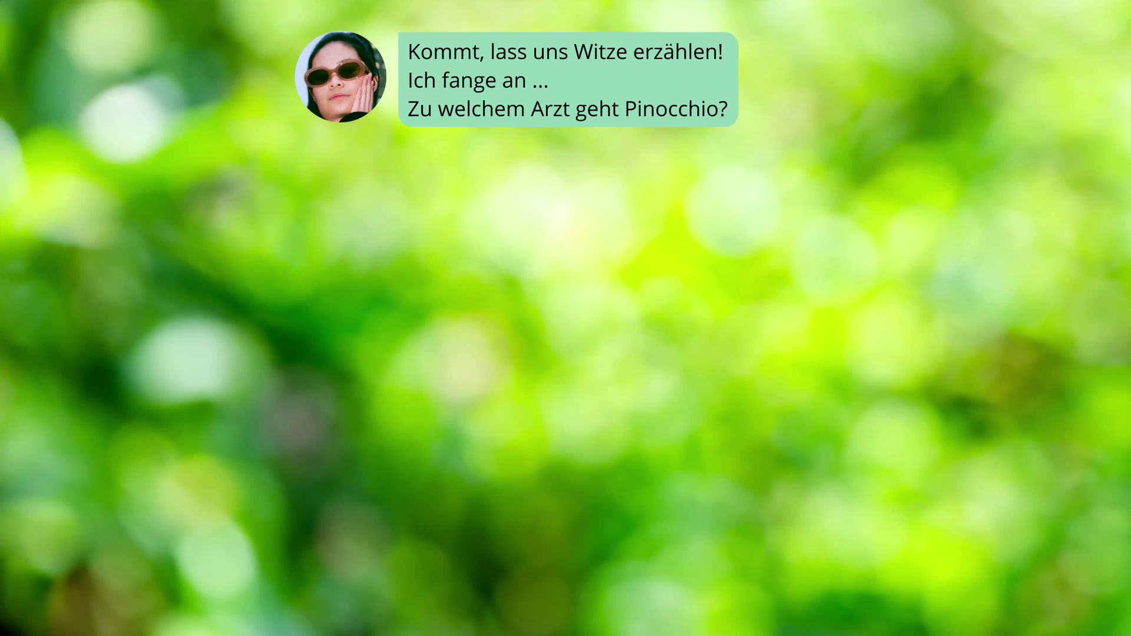
key(Escape)
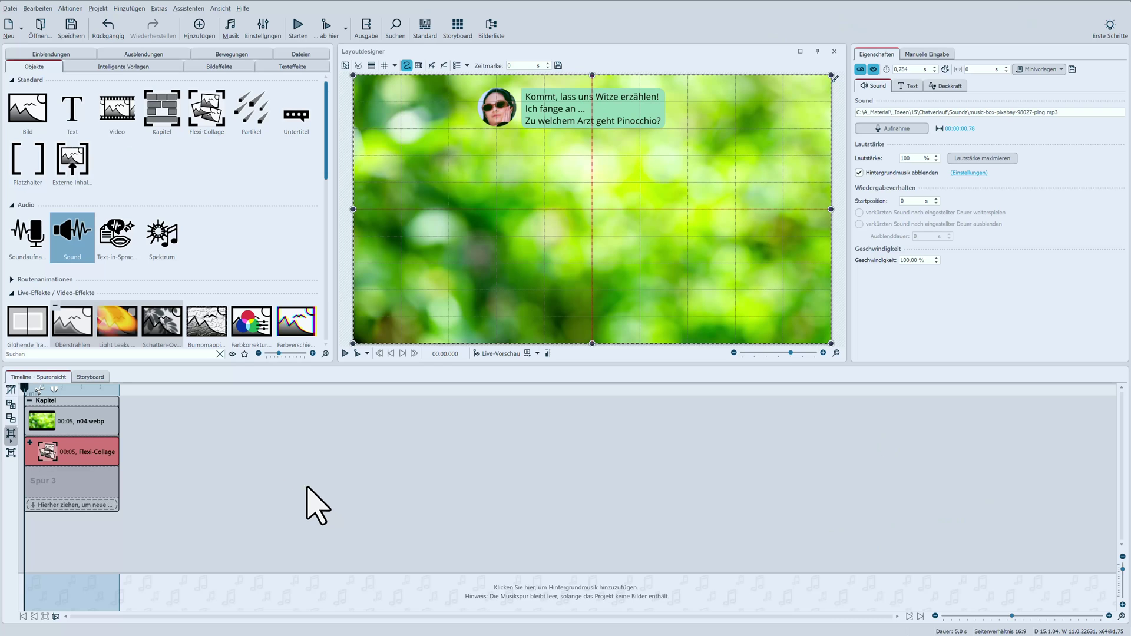
Step: Duplicate the Flexi-Collage, place the copy on Spur 3 directly below the original, and name it "rechts"
click(92, 464)
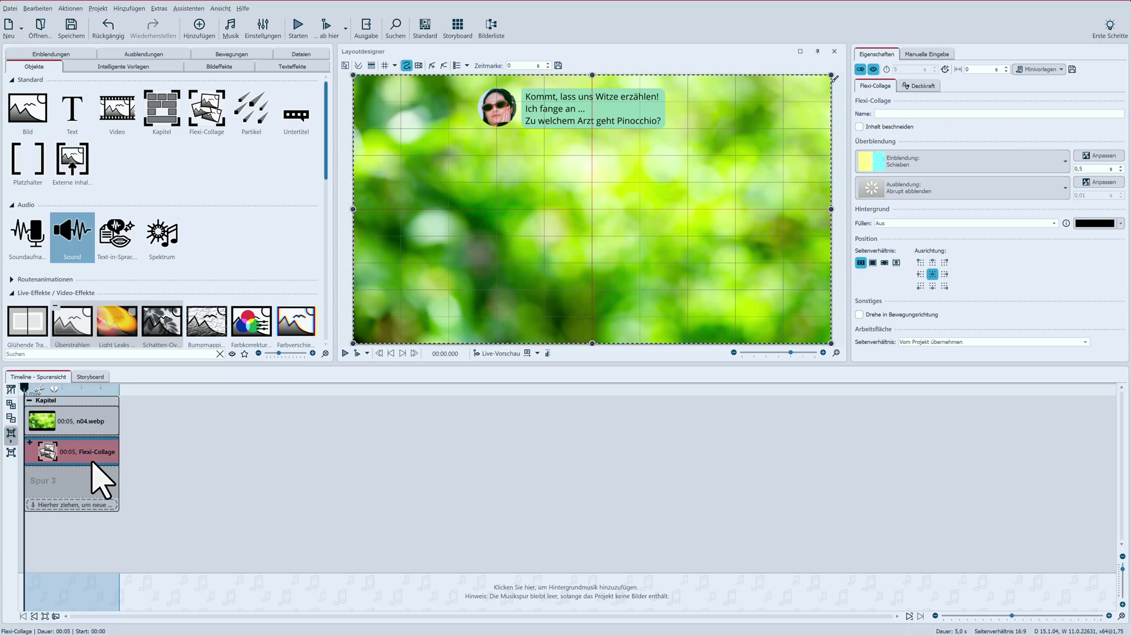
key(ctrl+v)
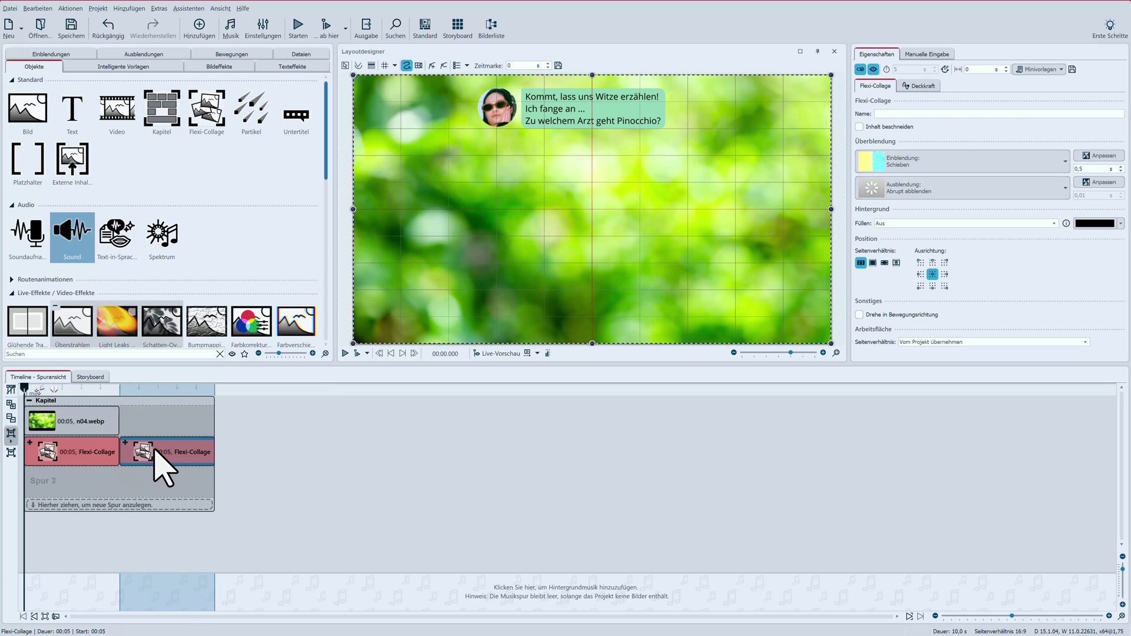
mouse_move(154, 452)
mouse_down()
mouse_move(81, 478)
mouse_move(34, 476)
mouse_move(86, 483)
mouse_up()
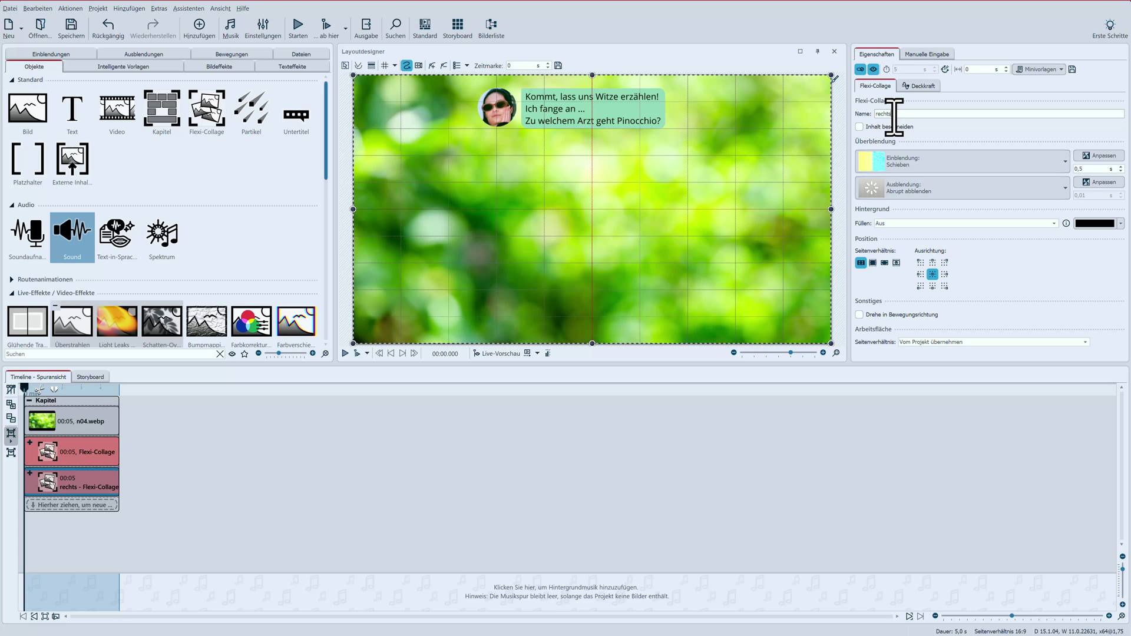
Step: Change the Schieben fade-in of the rechts Flexi-Collage to enter from the right at 270°
click(1099, 157)
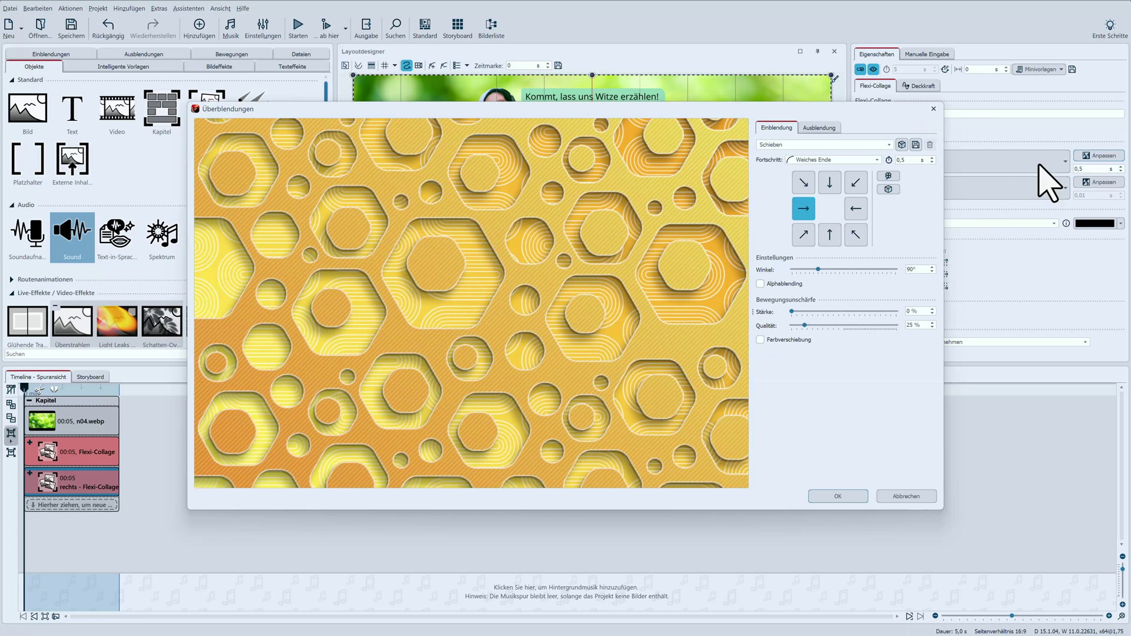
click(853, 209)
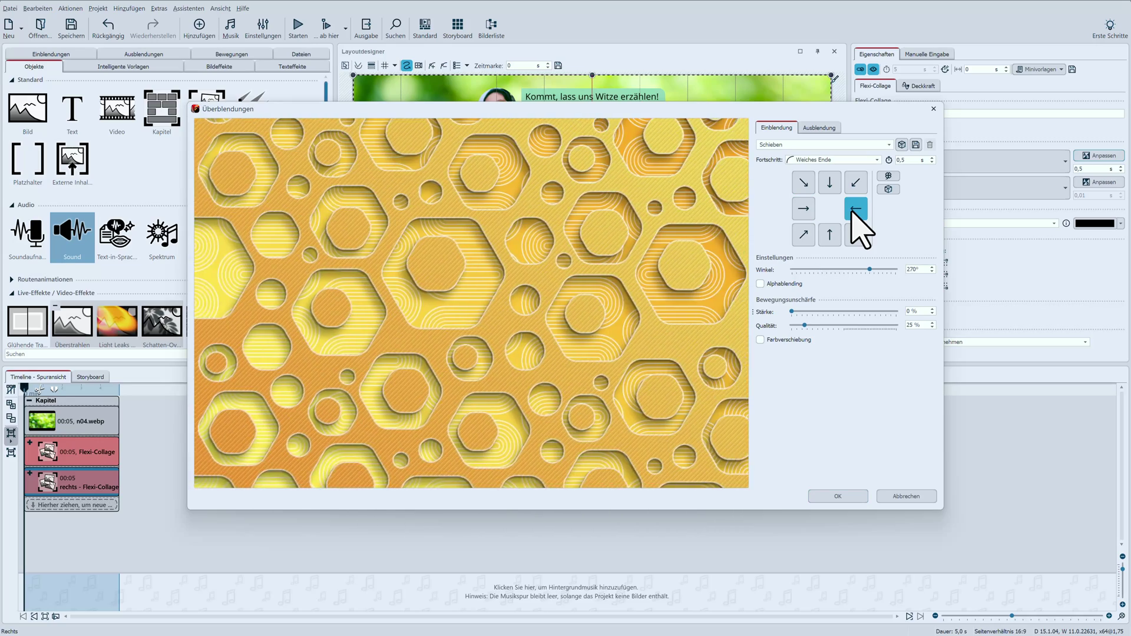
click(833, 496)
Step: Fill the rectangle in the rechts Flexi-Collage with pastel blue 94C4D3FF and set its corner radii to 30 % top left and 0 % top right
click(30, 472)
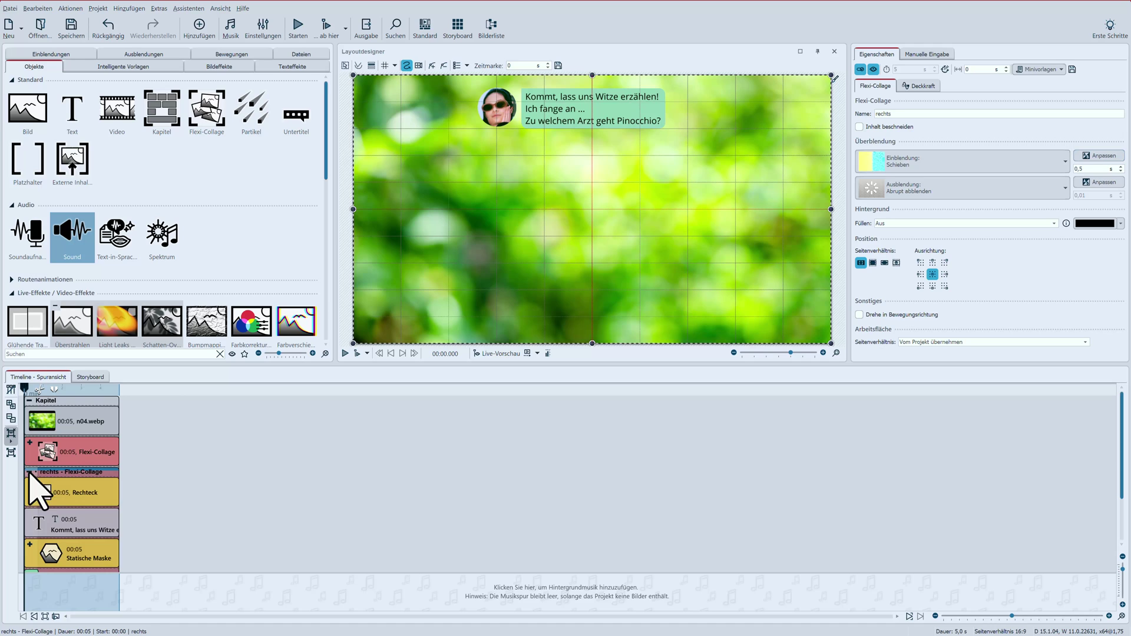
click(74, 495)
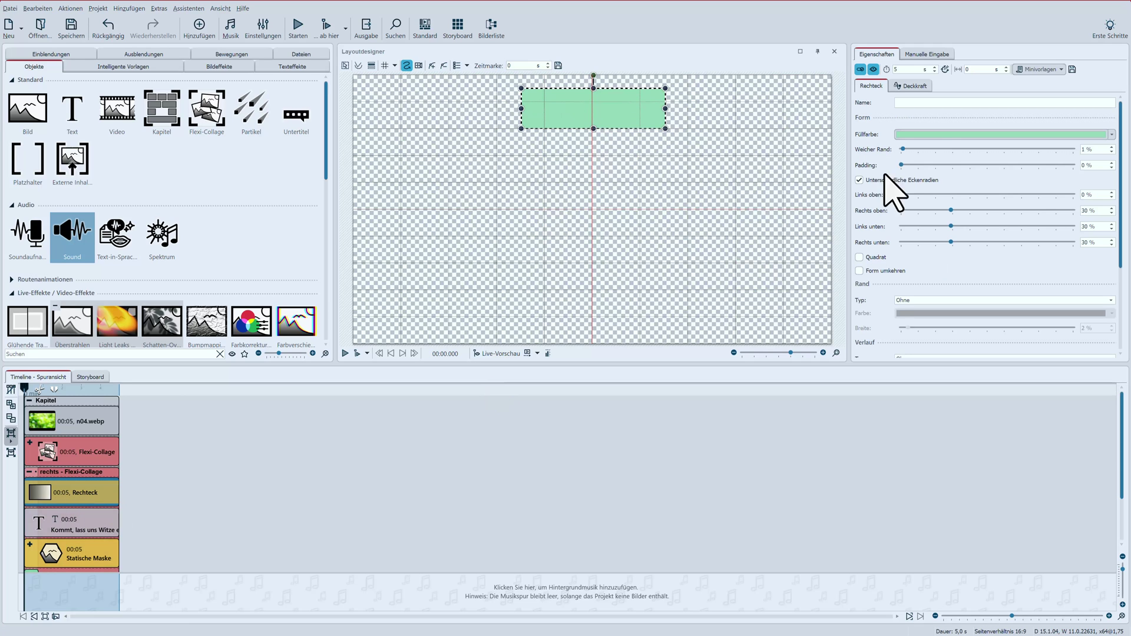
click(940, 135)
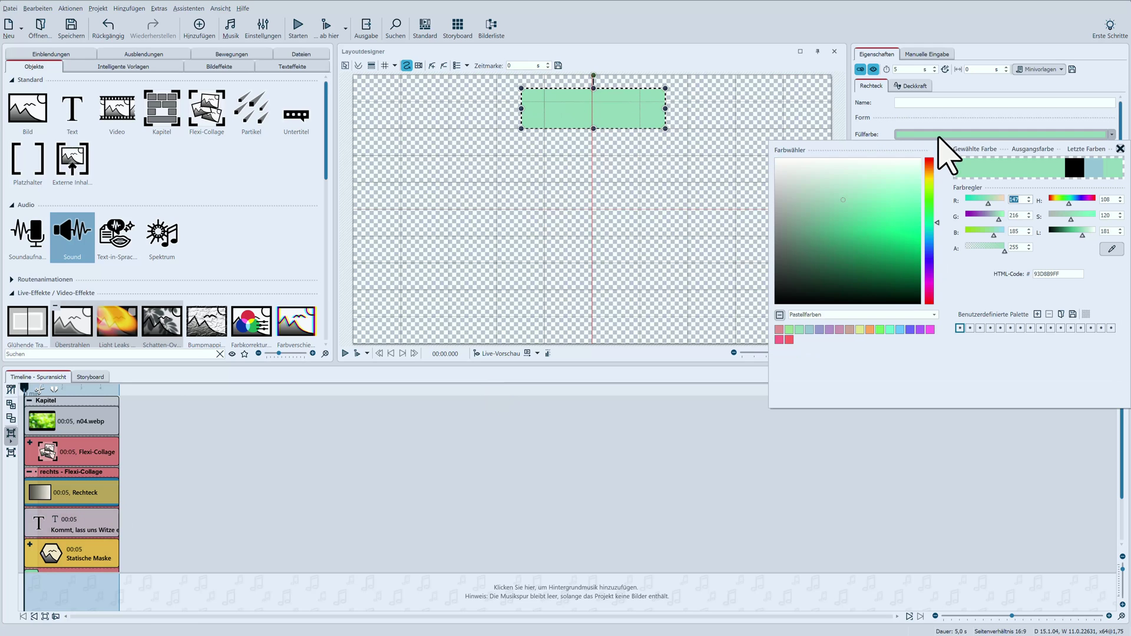
click(809, 329)
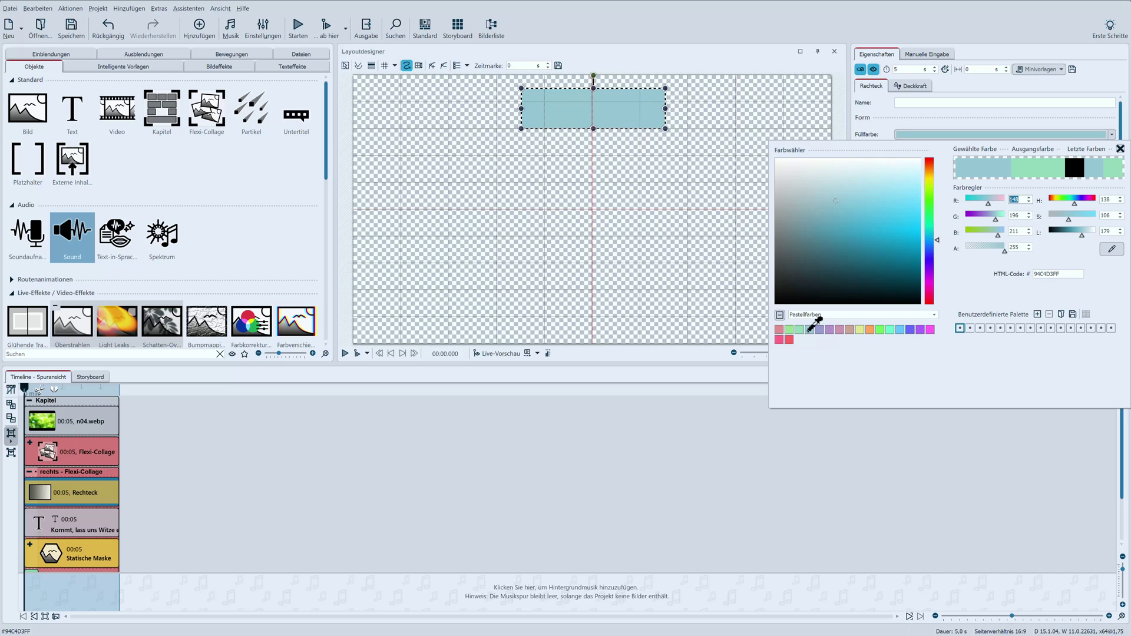
click(932, 122)
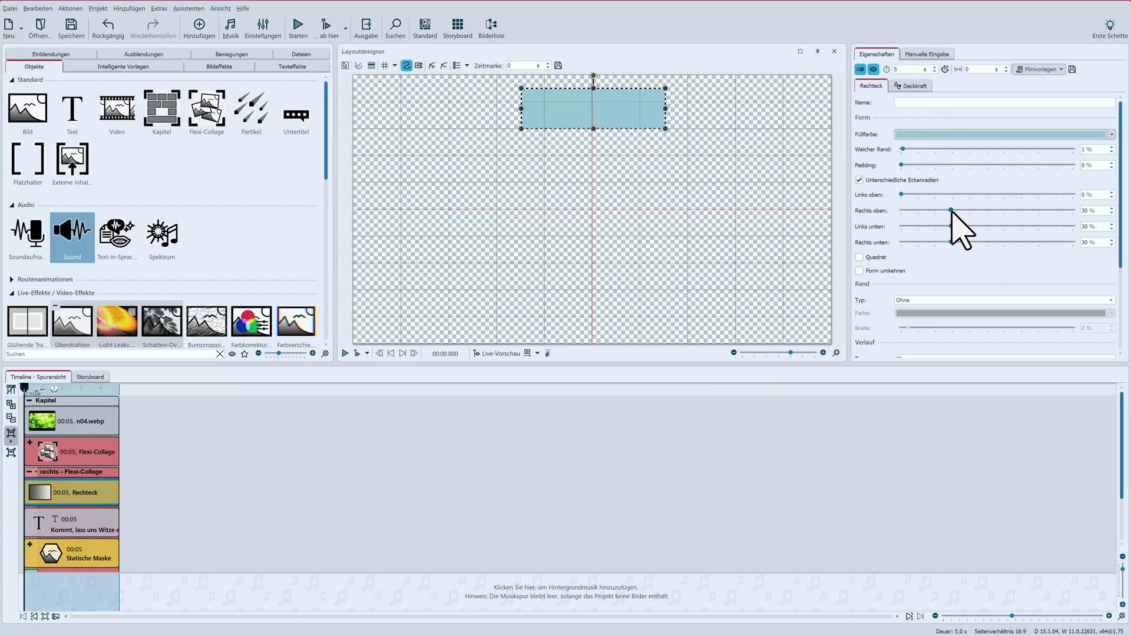
drag(951, 210, 901, 211)
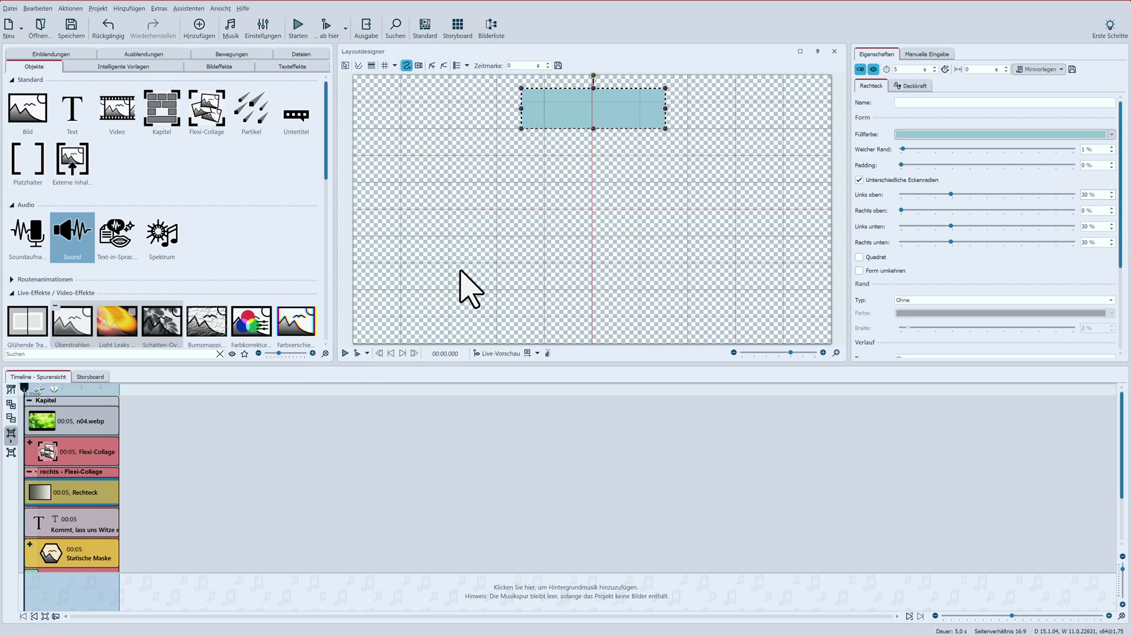
Step: Replace the joke text in the rechts Flexi-Collage with "keine Ahnung" and shrink the text box and blue rectangle to one line's height
click(73, 529)
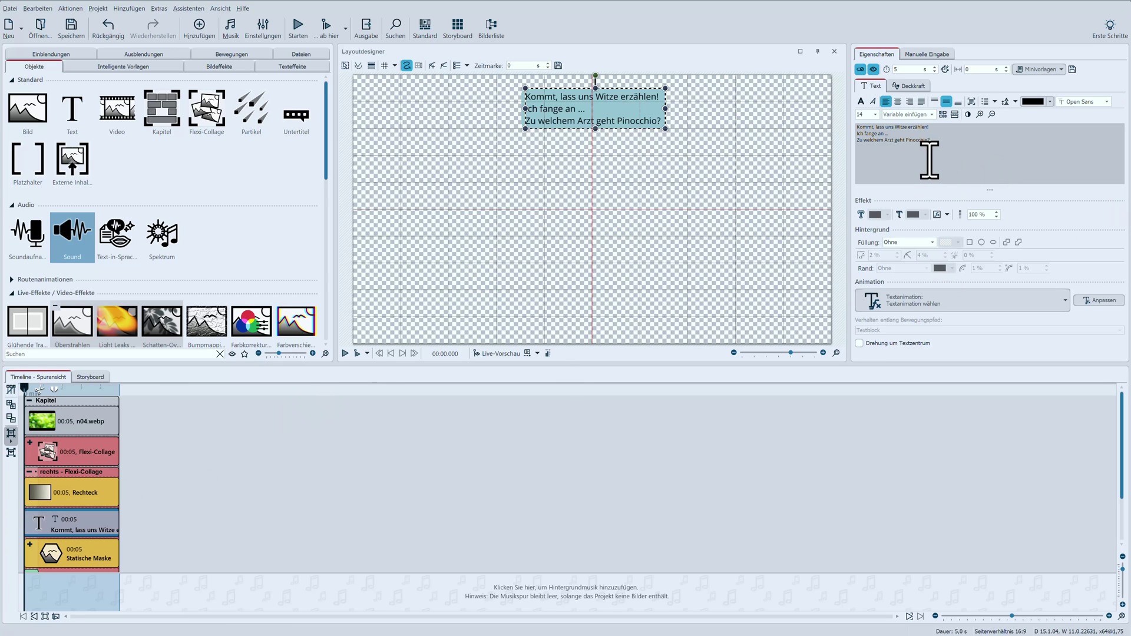
drag(931, 141, 865, 129)
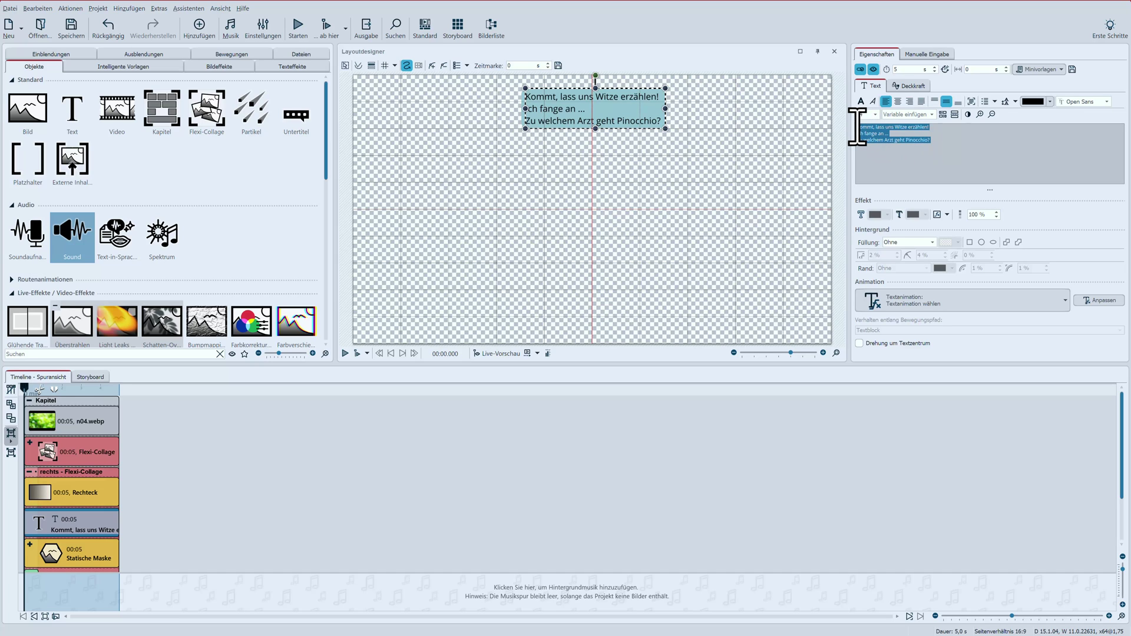
text(keine Ahnung)
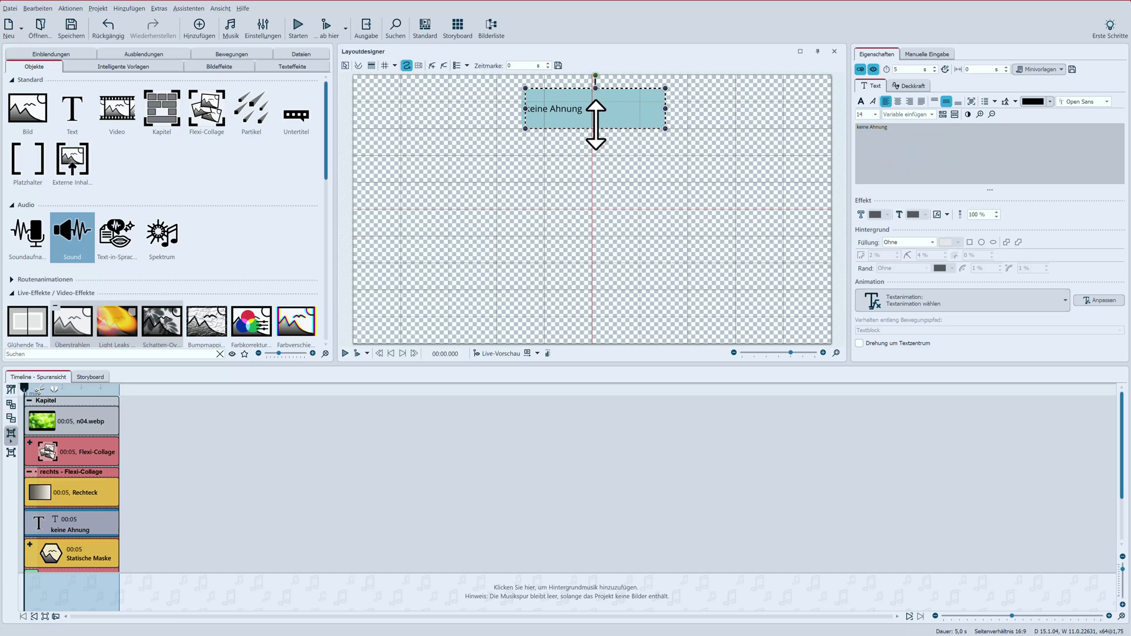
drag(595, 124, 598, 104)
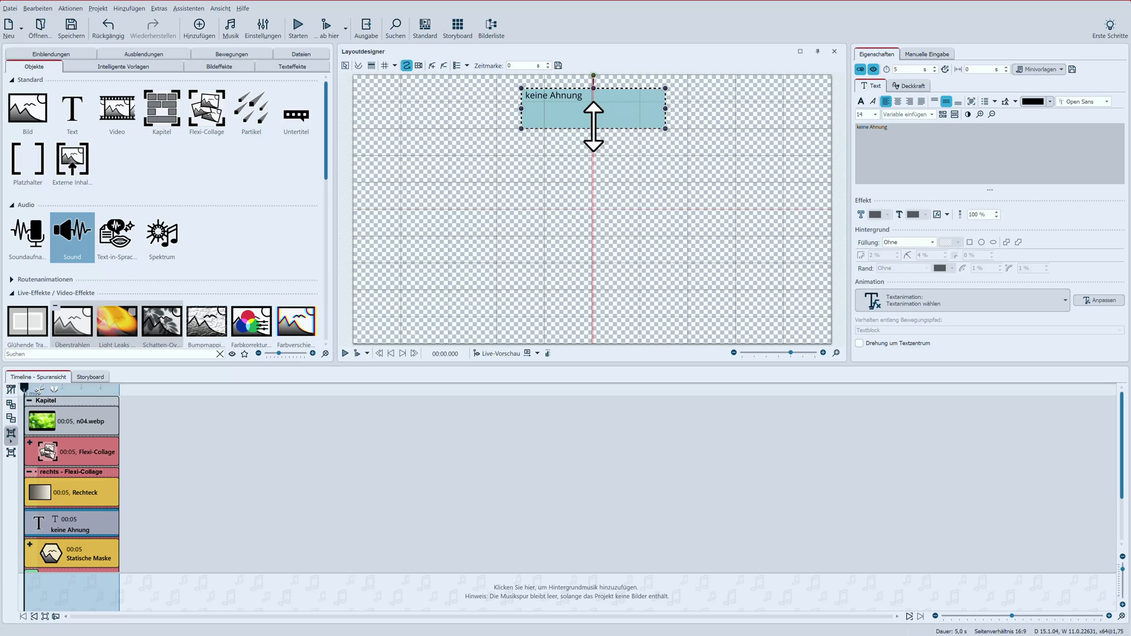
drag(591, 122, 598, 100)
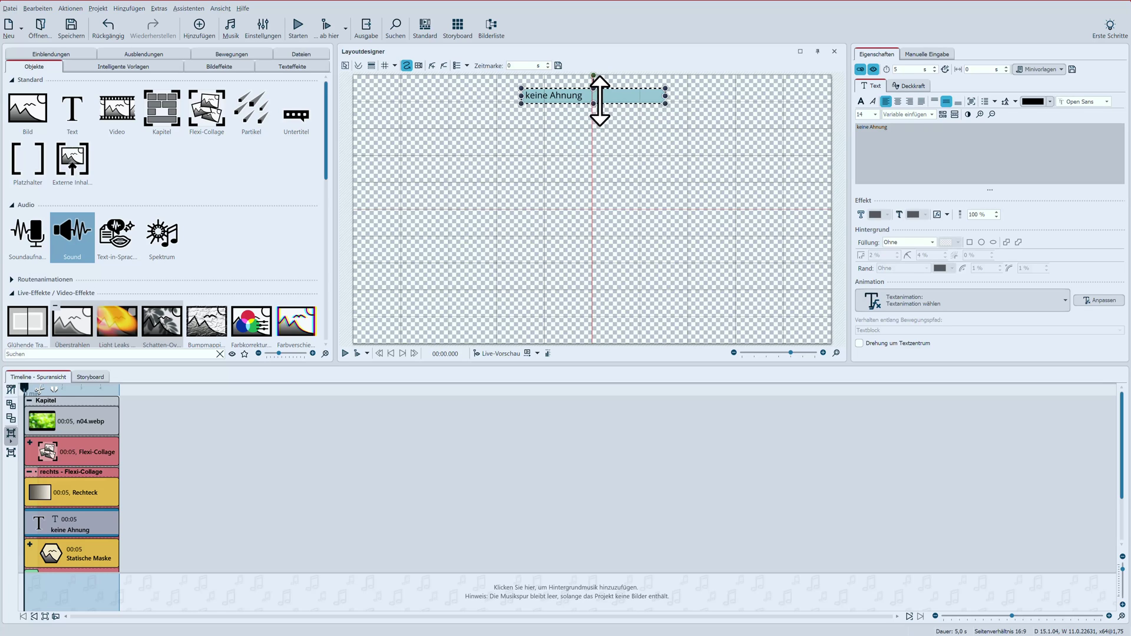
Step: Replace the portrait inside the Statische Maske of the rechts Flexi-Collage with the photo of the red-haired woman from the People folder
click(28, 544)
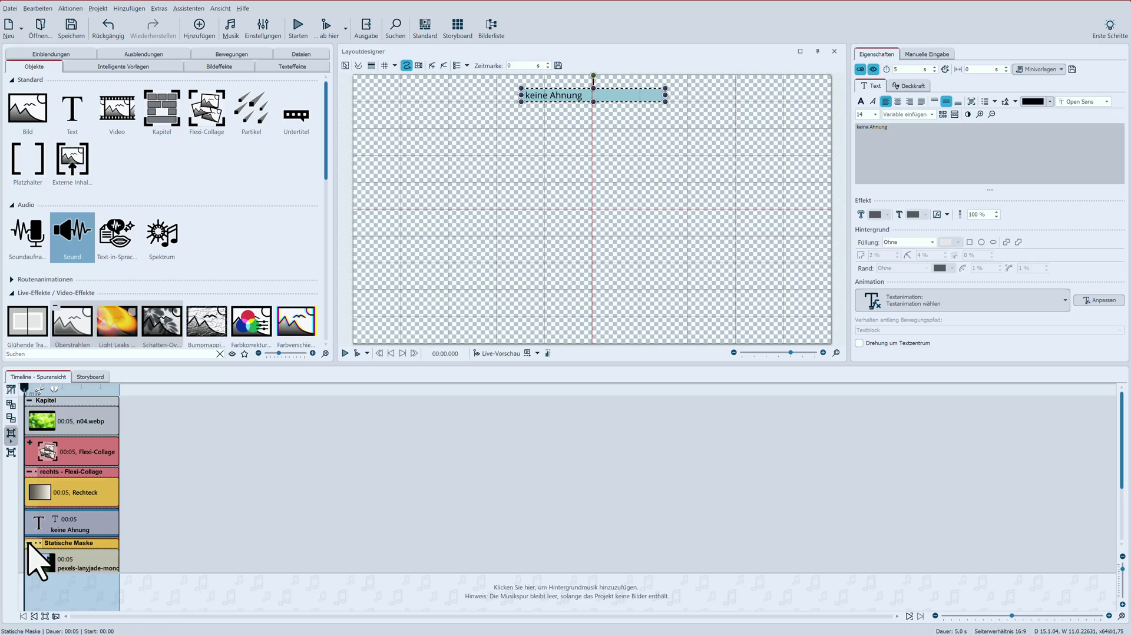
click(77, 565)
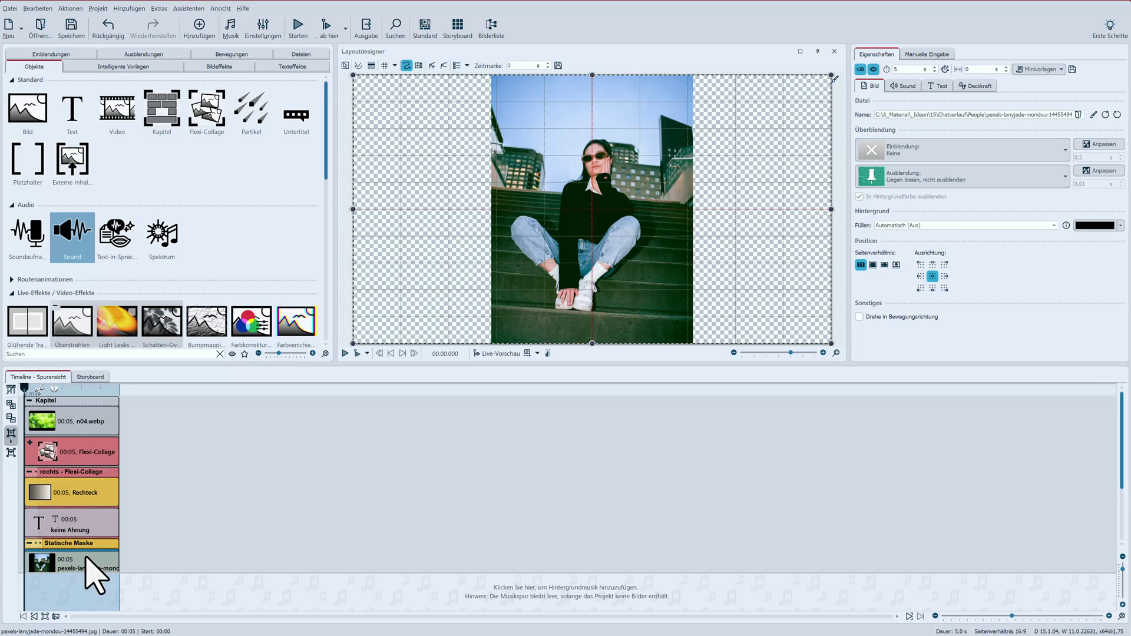
click(301, 54)
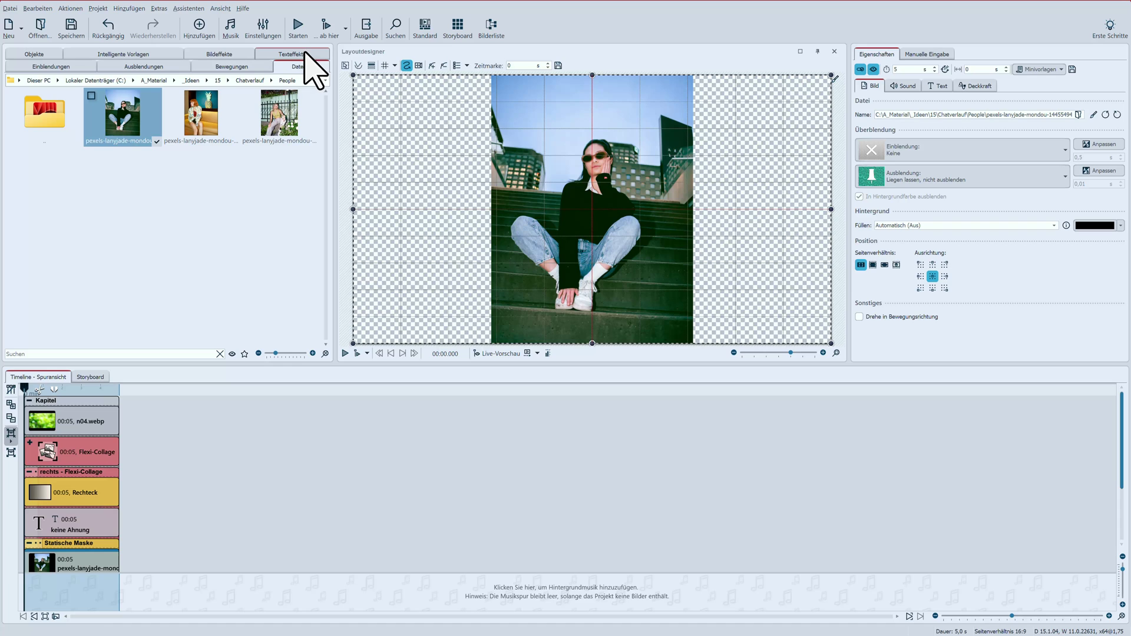
click(203, 106)
drag(202, 99, 64, 561)
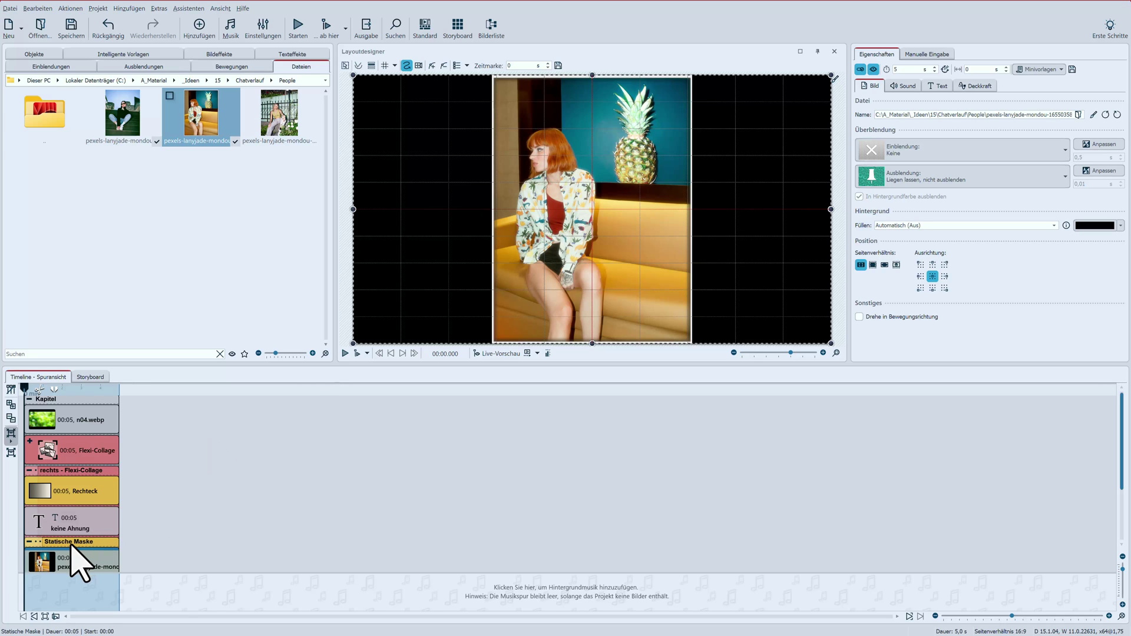
Step: Set the rechts mask's Verschiebung X to -21,2 % to frame the face and place the circular portrait to the right of the blue bubble
drag(260, 573, 250, 598)
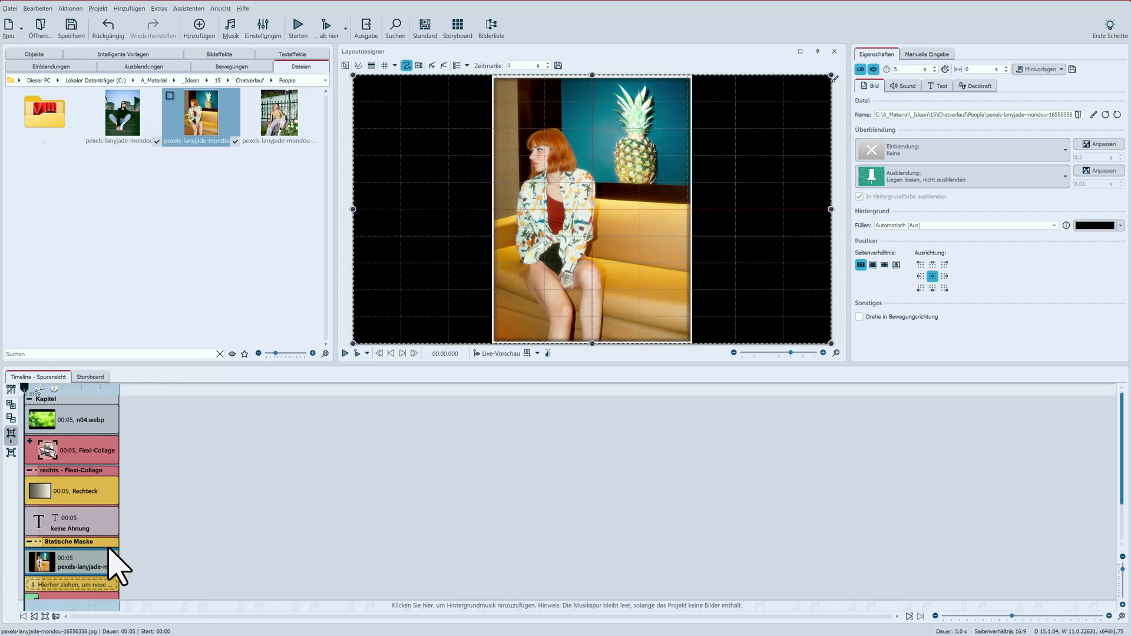
click(81, 546)
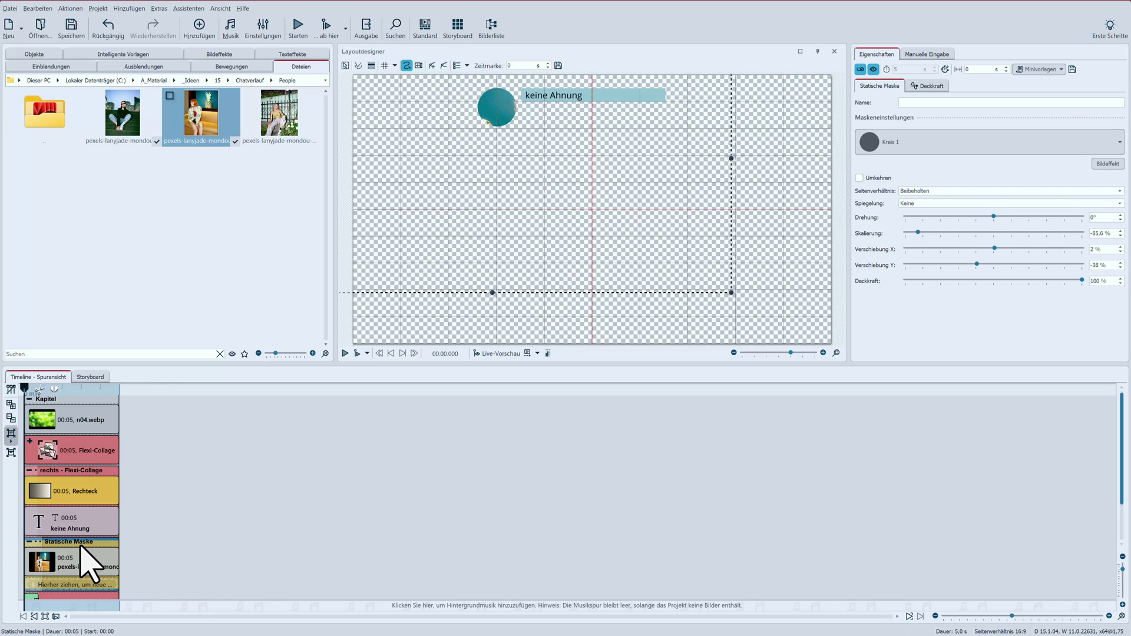
drag(994, 249, 984, 249)
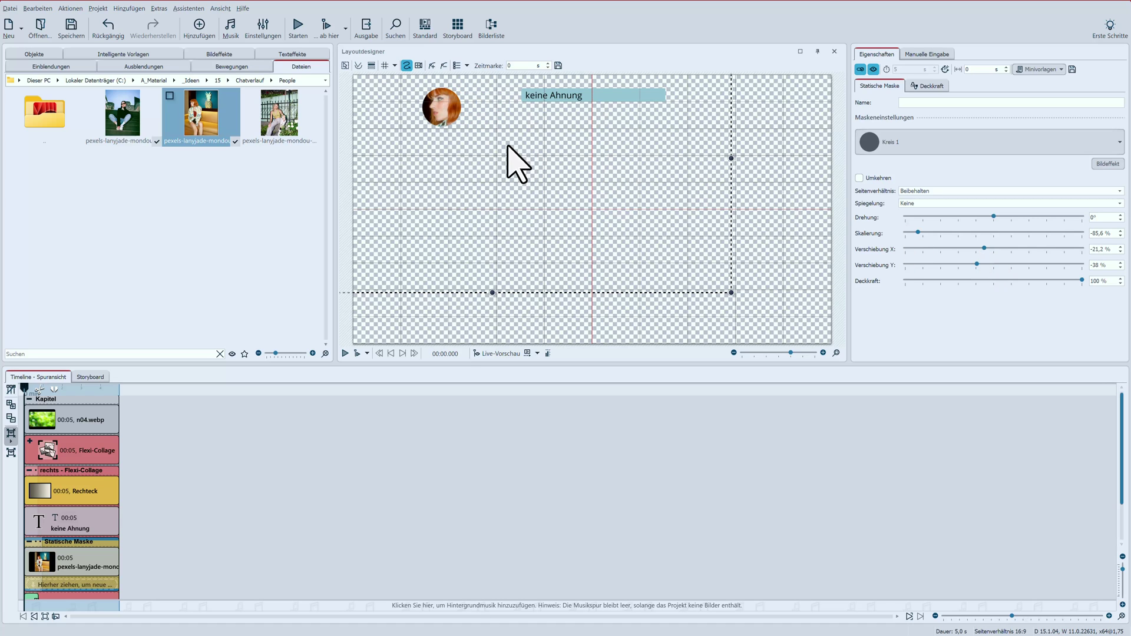
drag(469, 143, 713, 132)
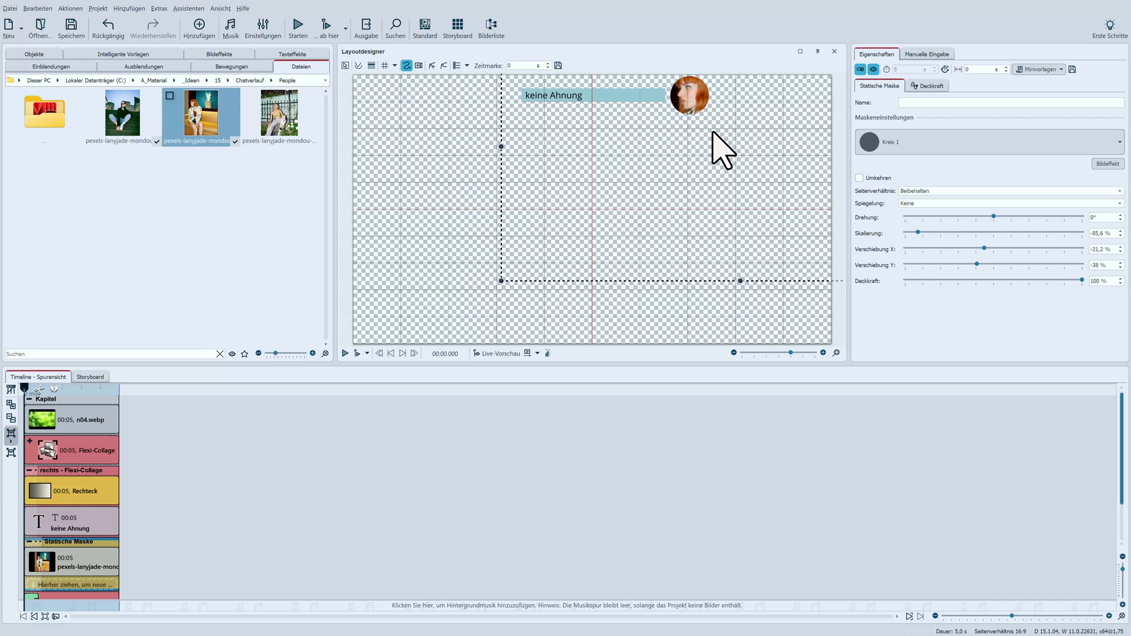
Step: Move the rechts Flexi-Collage down in the layout so its blue bubble sits directly below the green joke bubble
click(29, 470)
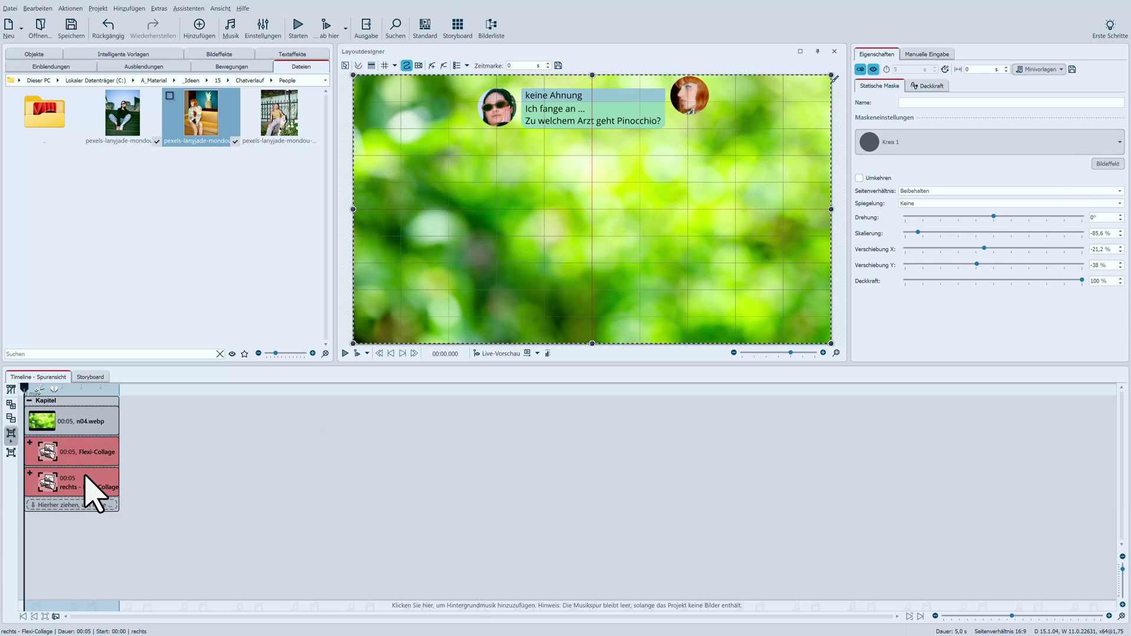
click(100, 489)
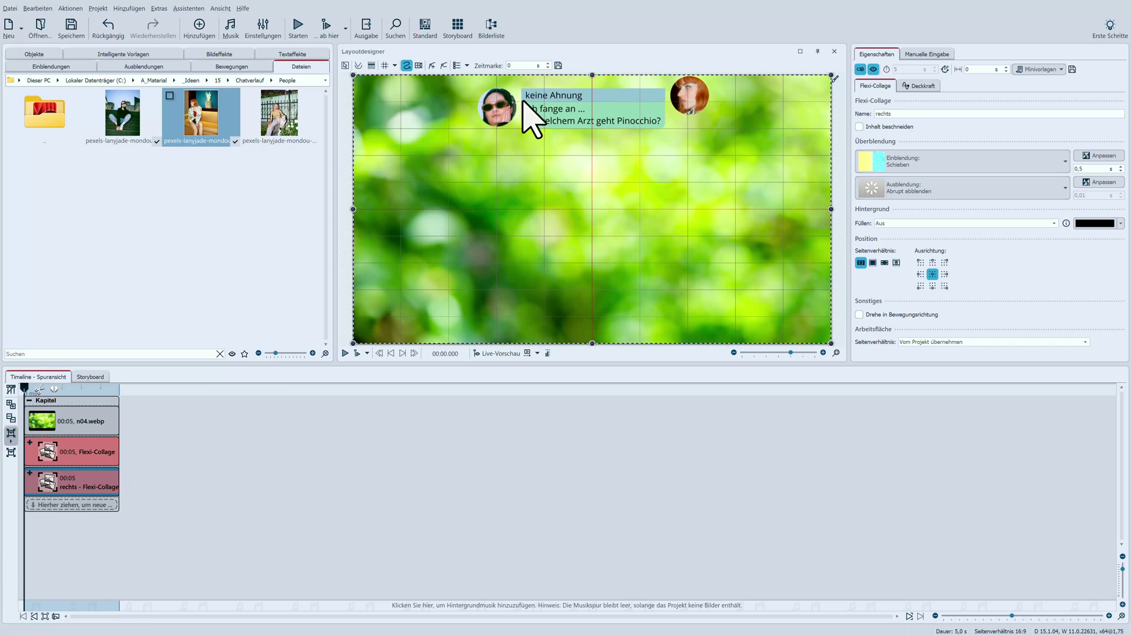
drag(598, 104, 595, 145)
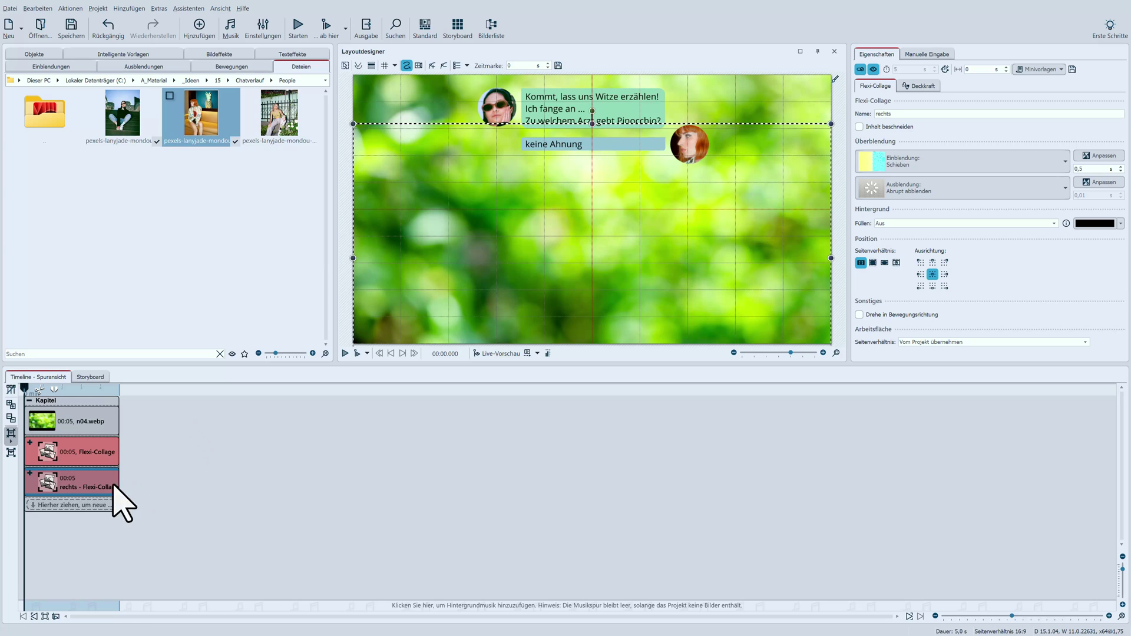
Step: Narrow the blue rectangle and the "keine Ahnung" text box from their left edges so the bubble ends beside the red-haired portrait
click(30, 473)
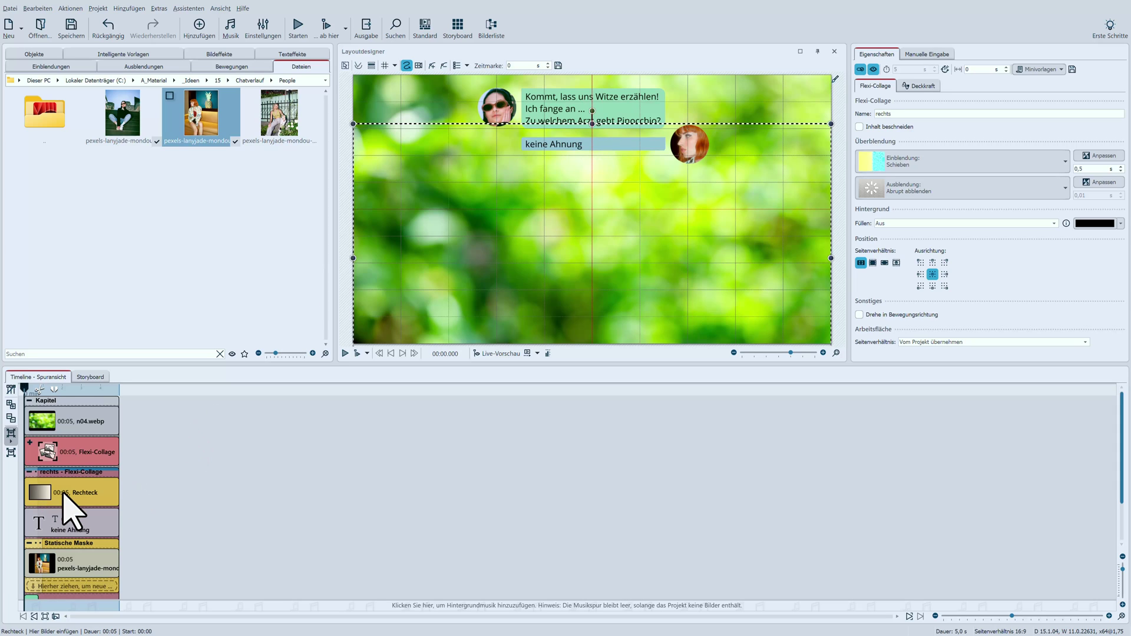
click(100, 500)
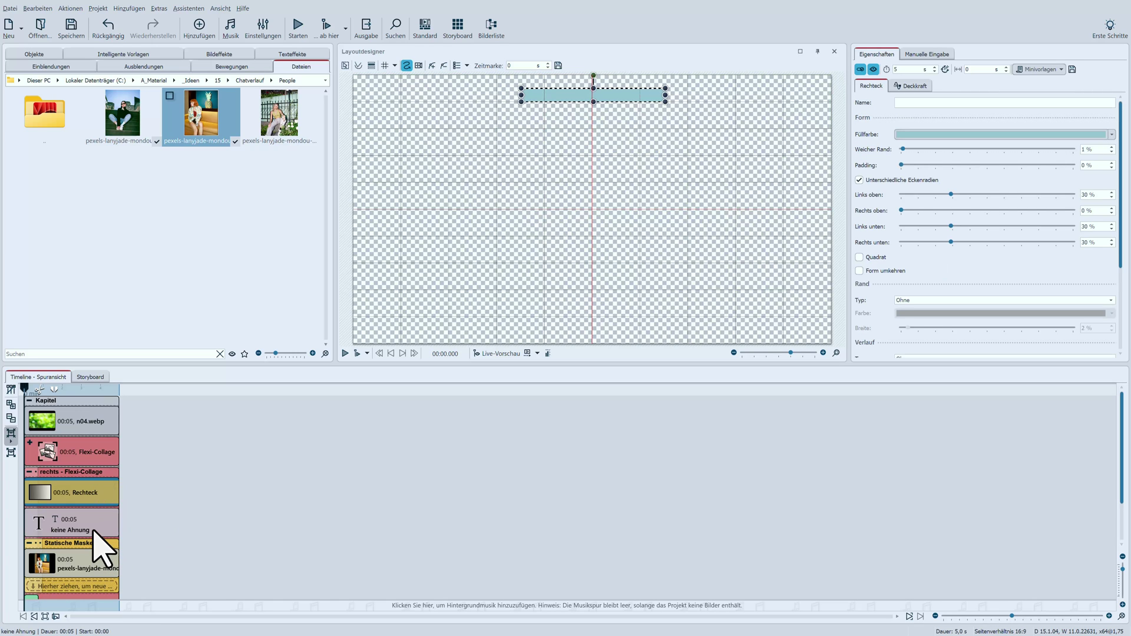
click(93, 531)
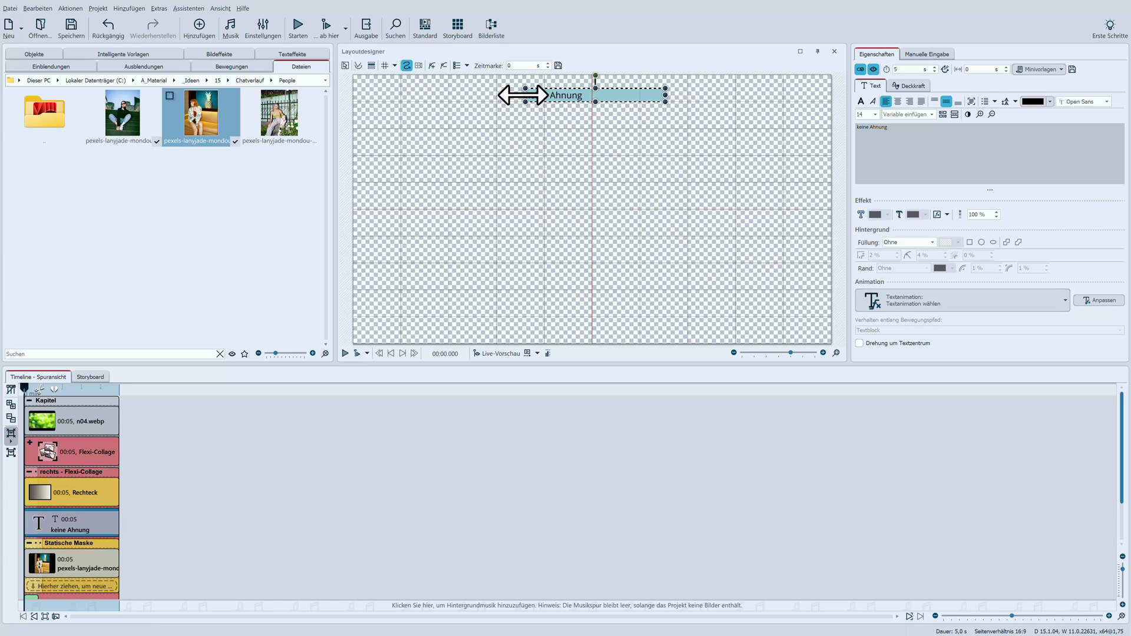
drag(524, 95, 581, 95)
key(ctrl+z)
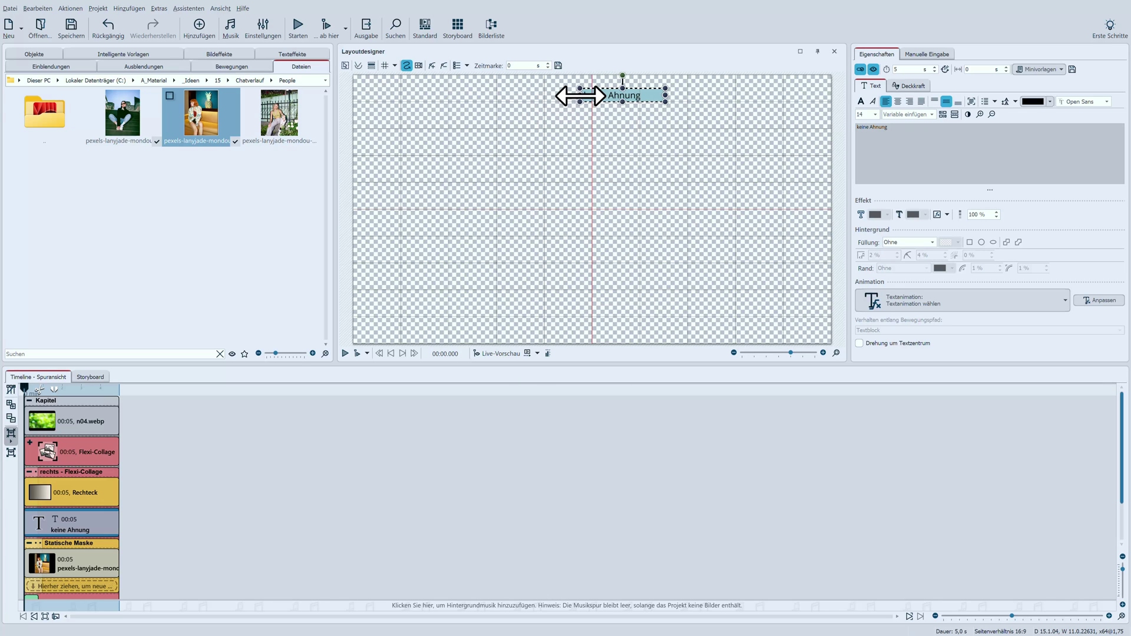
click(29, 471)
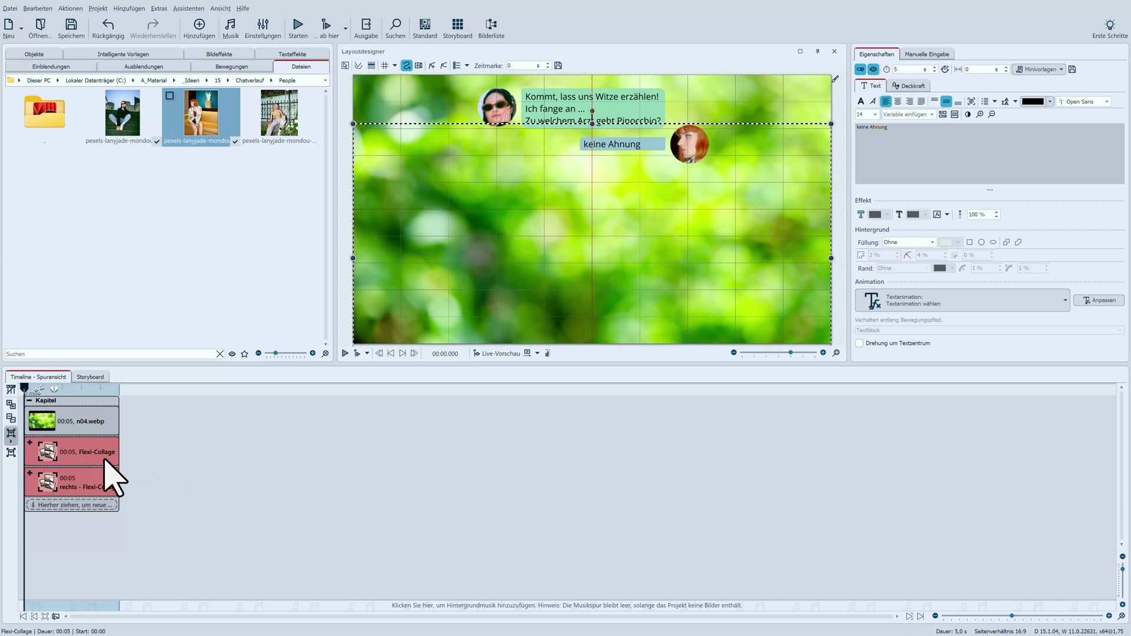
Step: Find the neutral emoji with question marks using "smi", add it to the rechts Flexi-Collage, and shrink it to fit after "keine Ahnung"
click(34, 53)
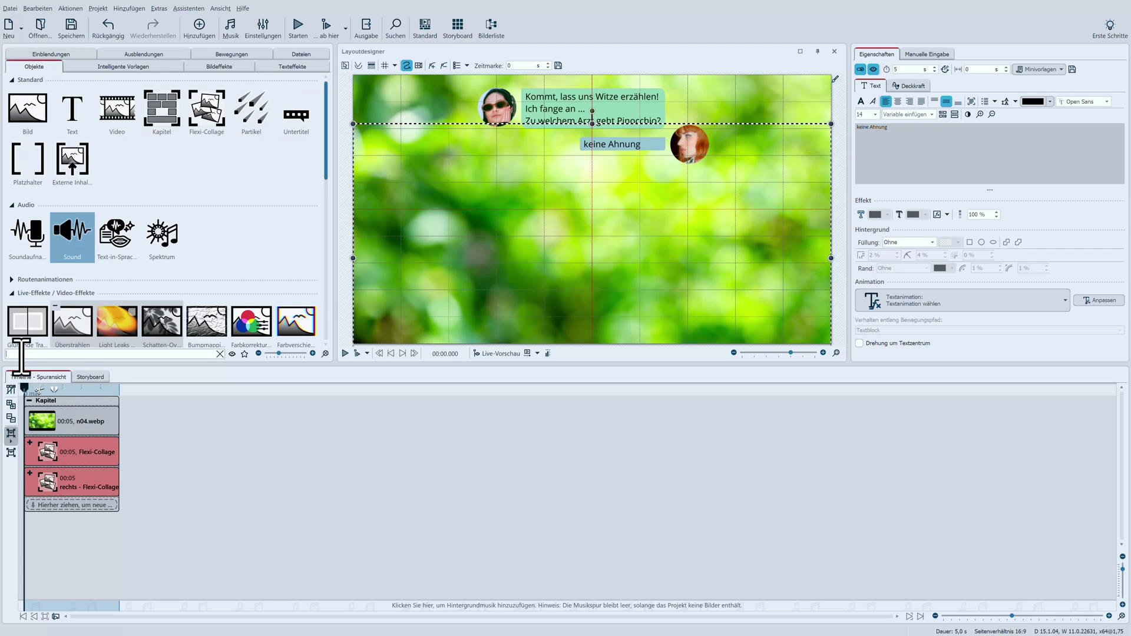
text(smi)
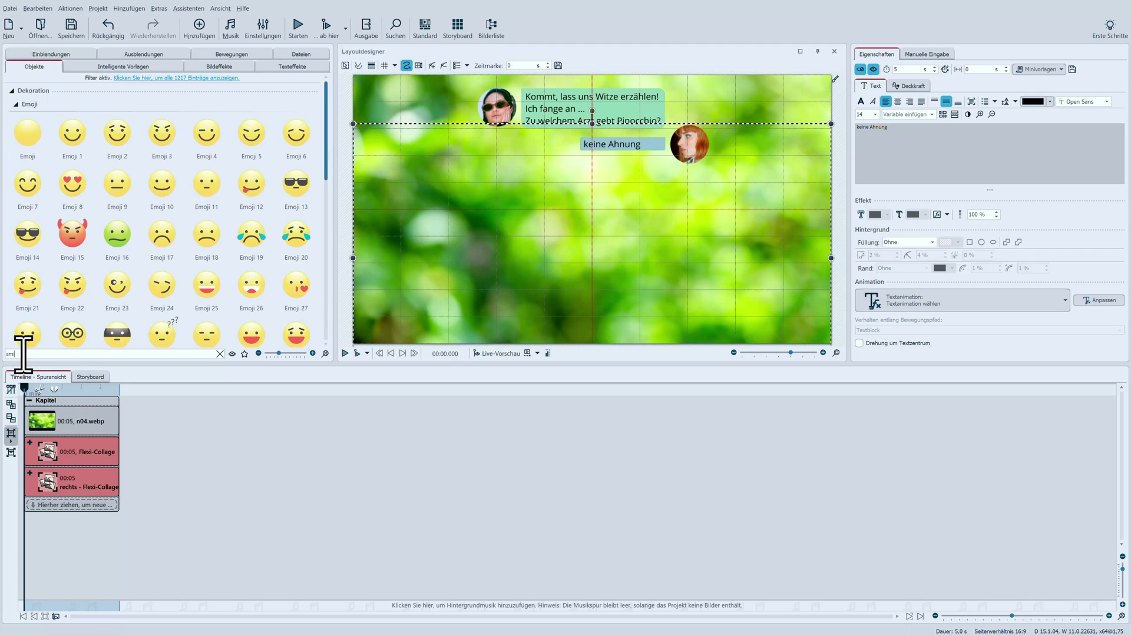
click(30, 472)
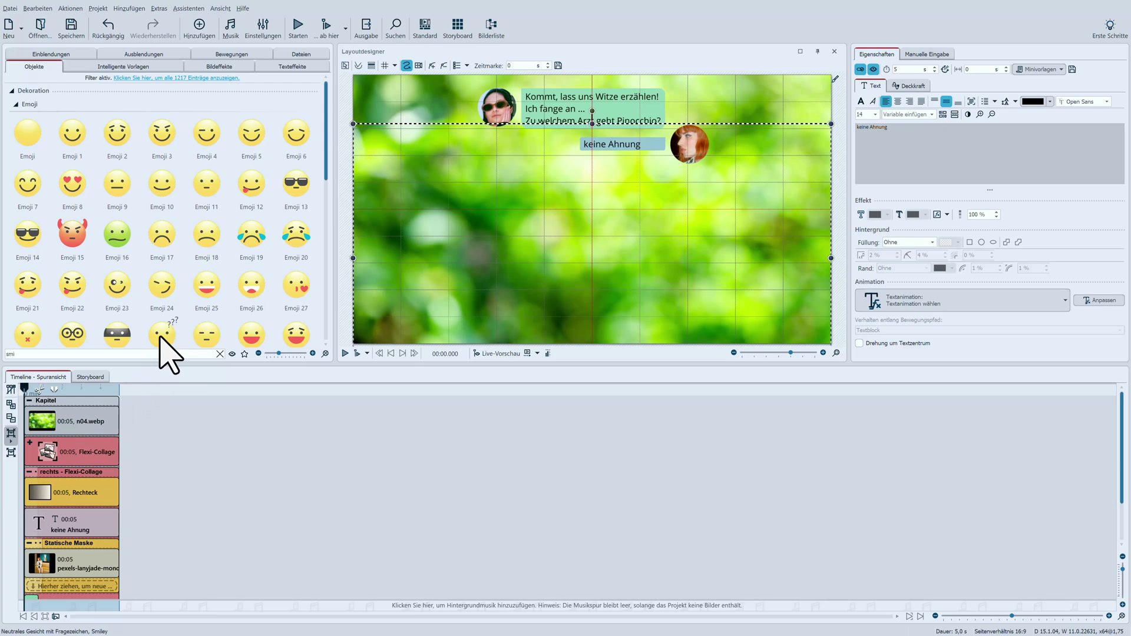
drag(162, 336, 69, 542)
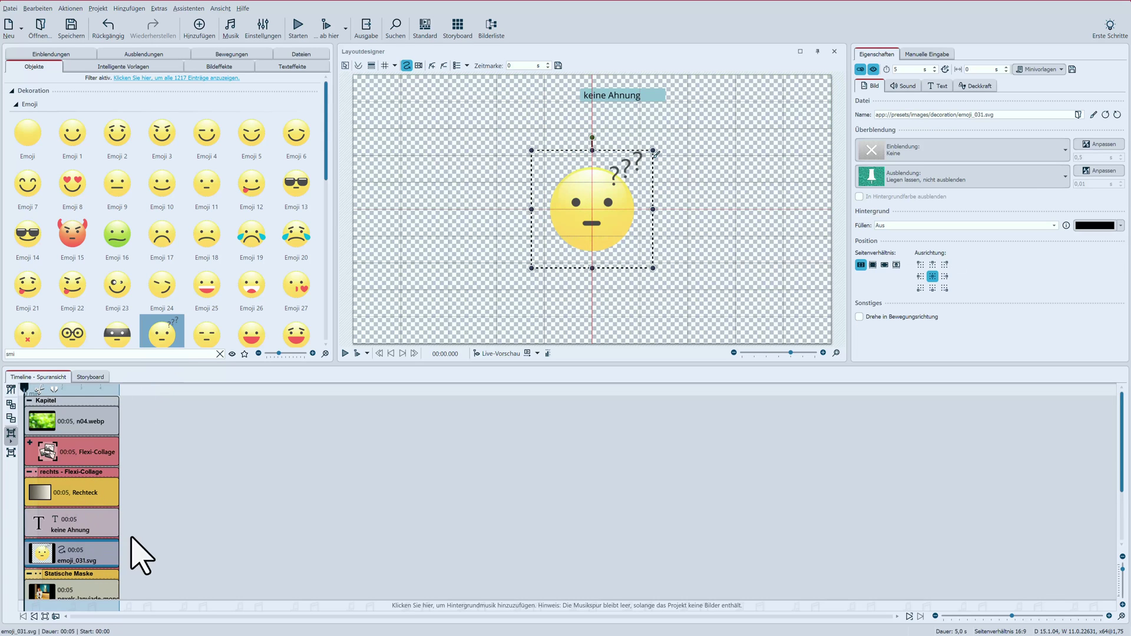
drag(353, 341, 848, 127)
drag(773, 112, 638, 103)
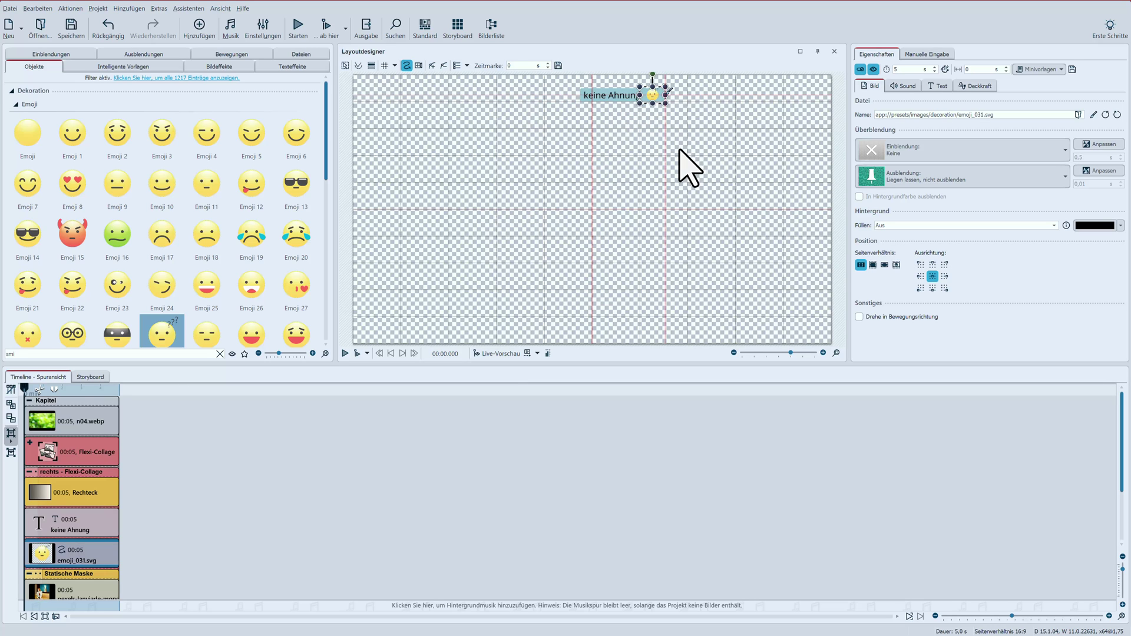
click(28, 476)
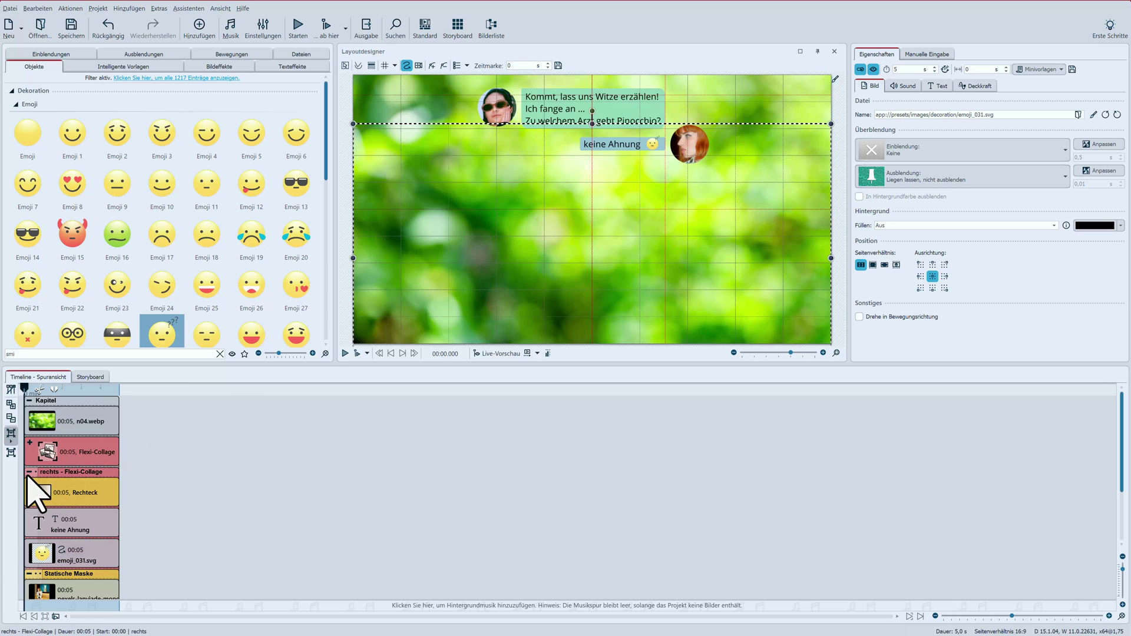
Step: Inspect the beep sound at the end of the rechts Flexi-Collage and its sound settings
click(28, 573)
drag(1123, 440, 1120, 492)
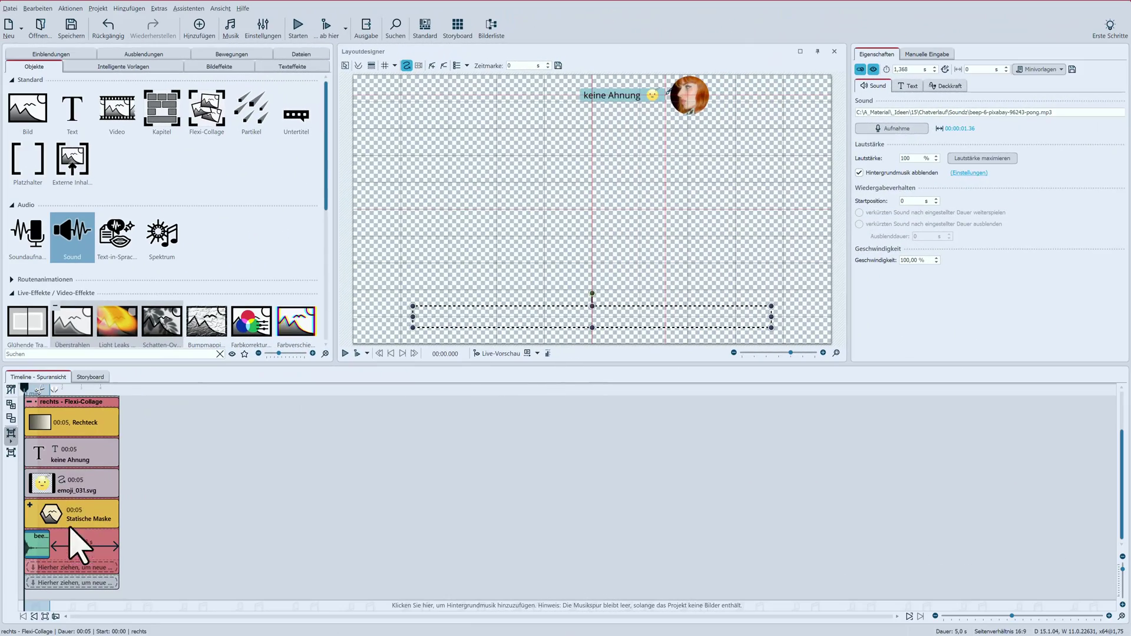
click(31, 405)
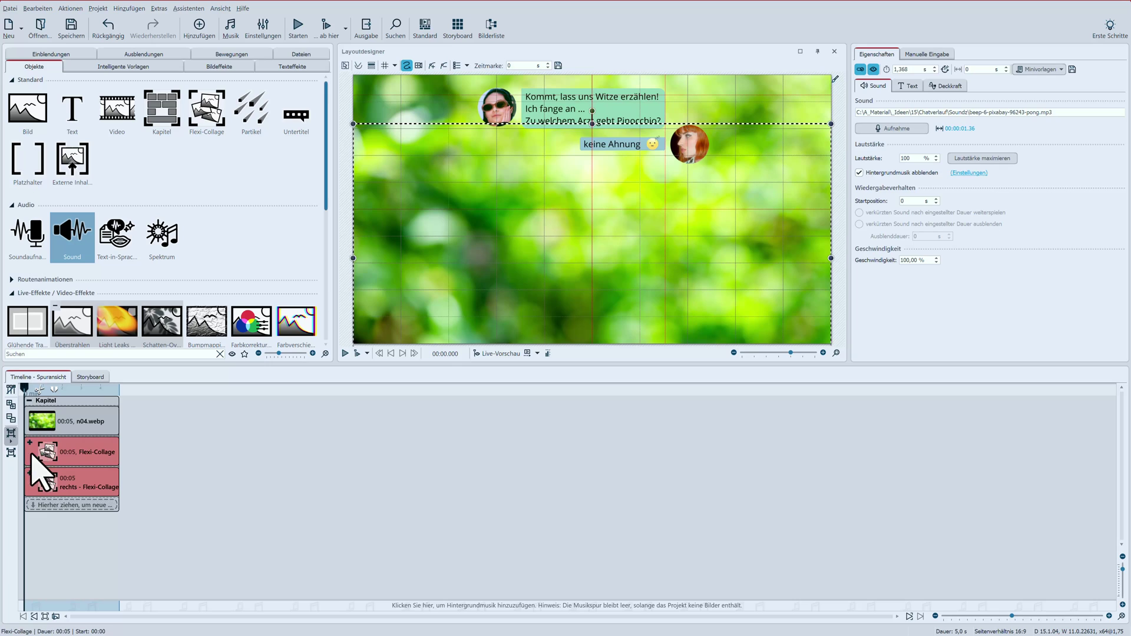
Step: Duplicate the first Flexi-Collage and place the copy on a new track directly below the rechts Flexi-Collage
click(72, 459)
key(ctrl+v)
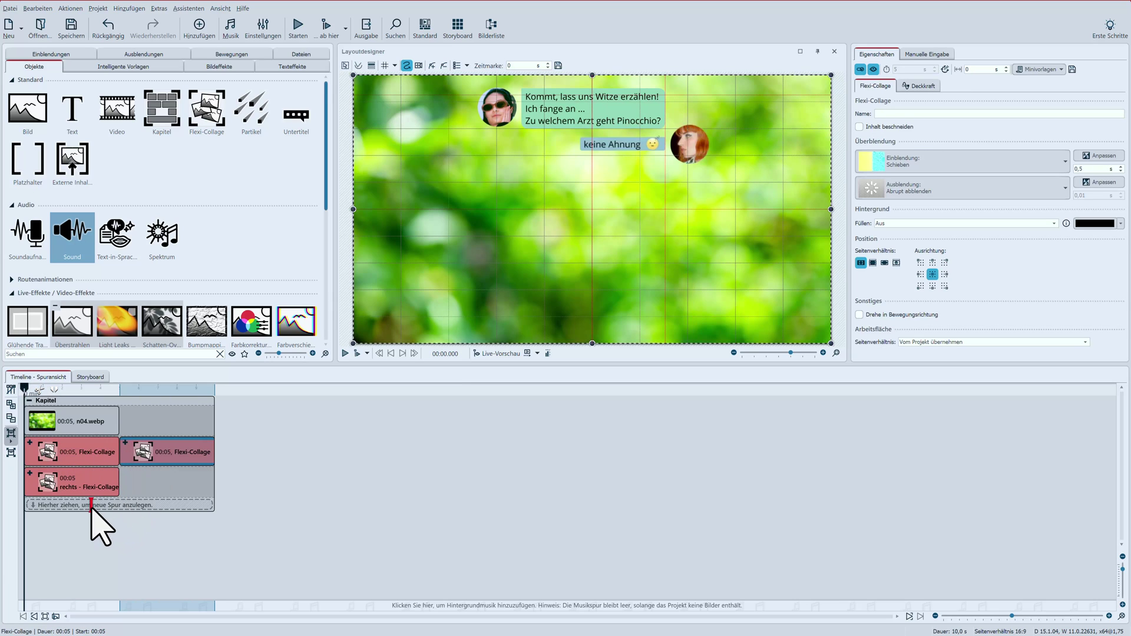
drag(142, 451, 31, 505)
Step: Replace the new Flexi-Collage's text with "Na..." and "zum Holz-Nasen-Ohren-Arzt!" on two lines, and shrink the text box and green rectangle to fit
click(30, 502)
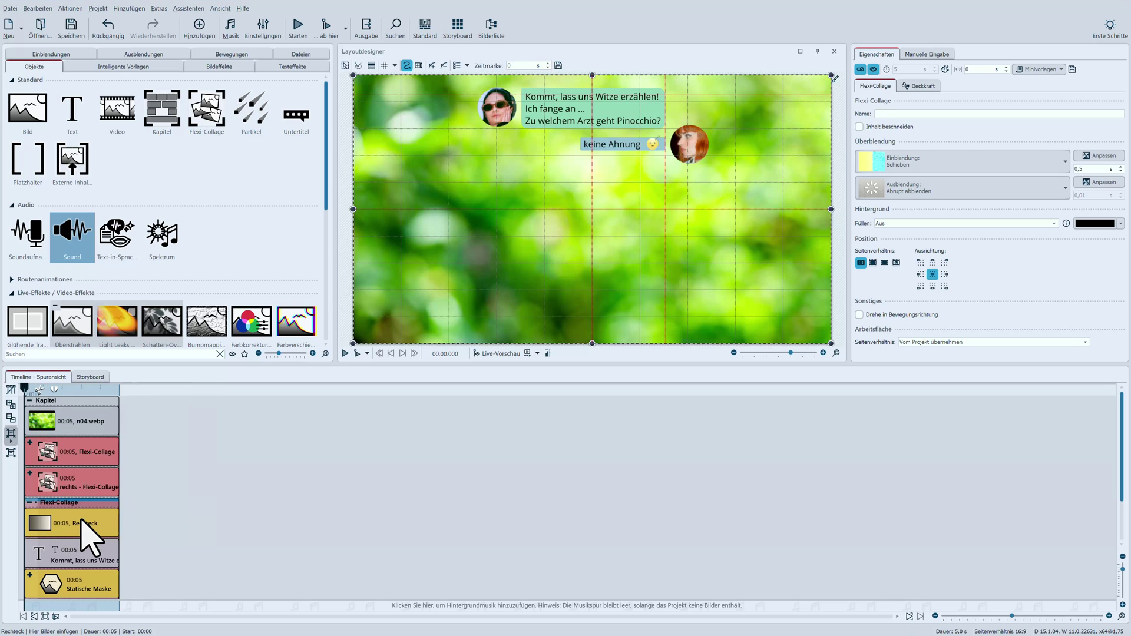
click(80, 558)
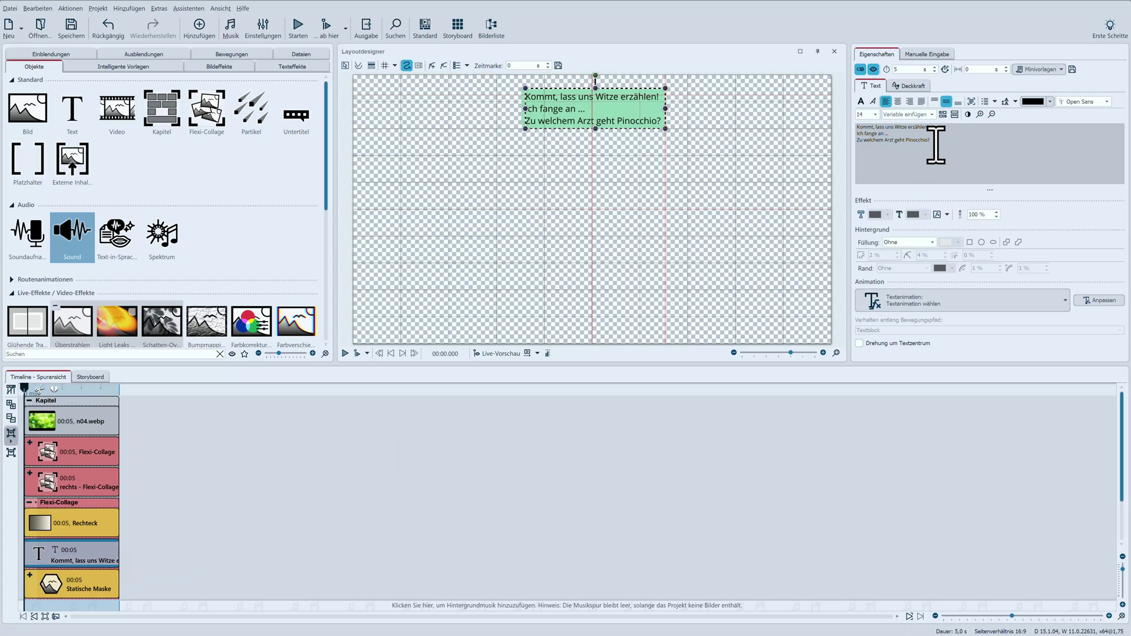
drag(930, 142, 855, 126)
text(Na... zum Holz-Nasen-Ohren-Arzt!)
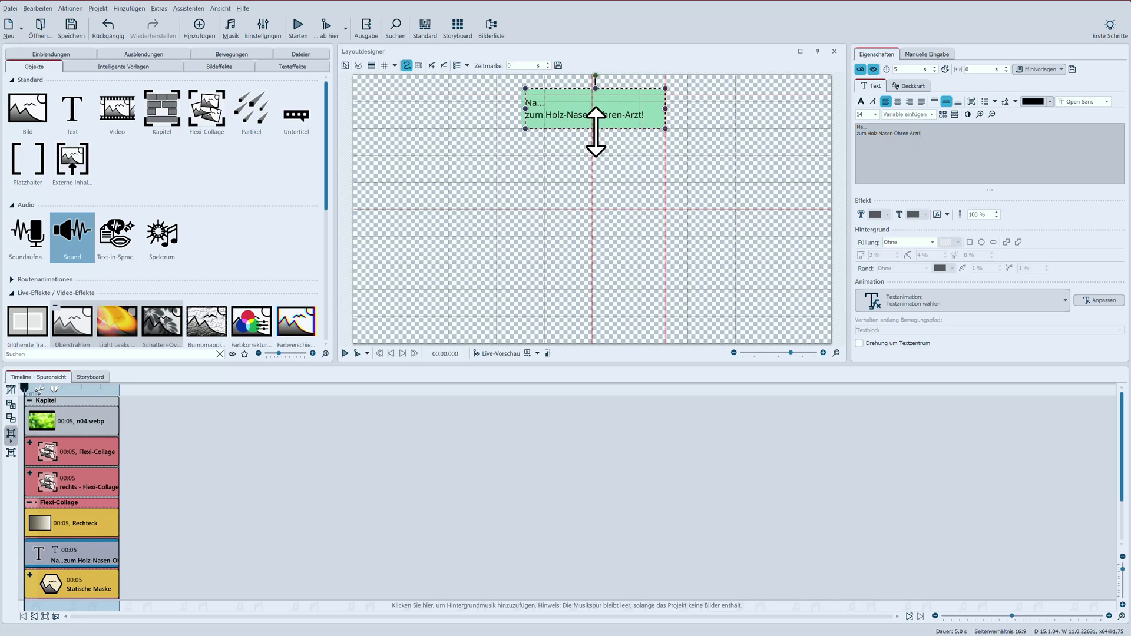
drag(595, 128, 595, 115)
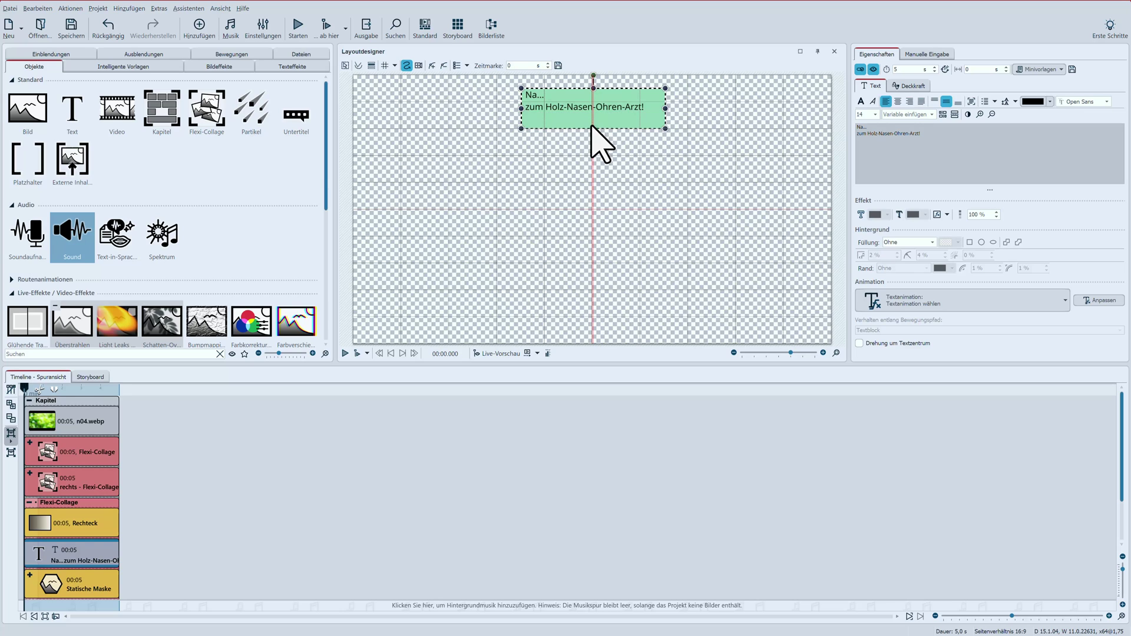
click(593, 114)
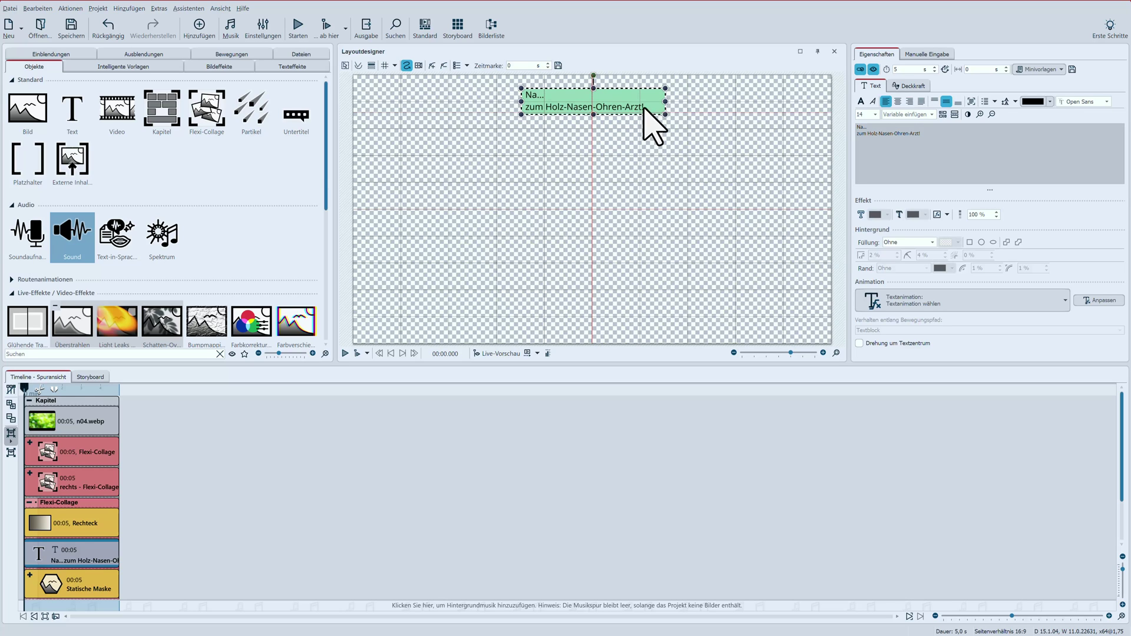
drag(665, 100, 646, 102)
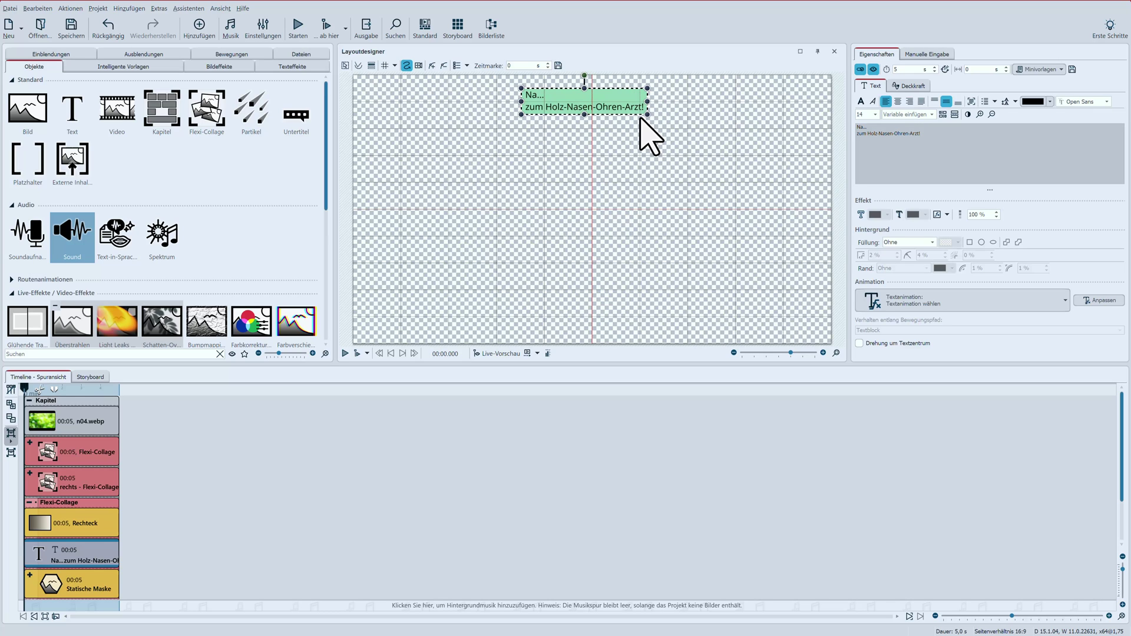
Step: Replace the portrait inside the new Flexi-Collage's Statische Maske with the third photo from the People folder
click(30, 576)
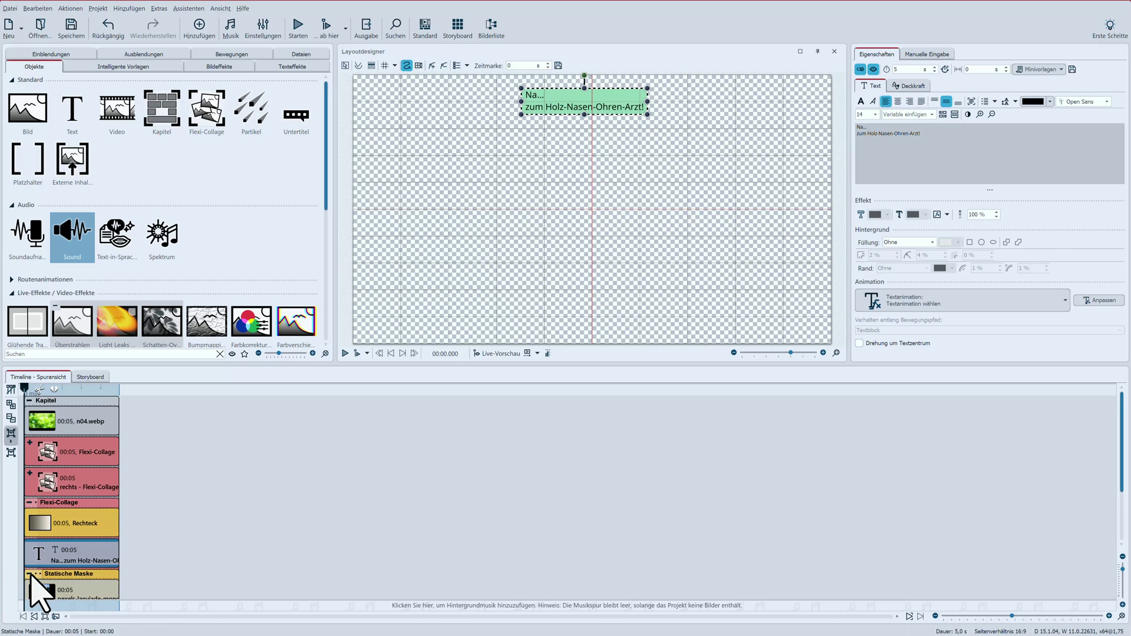
click(35, 590)
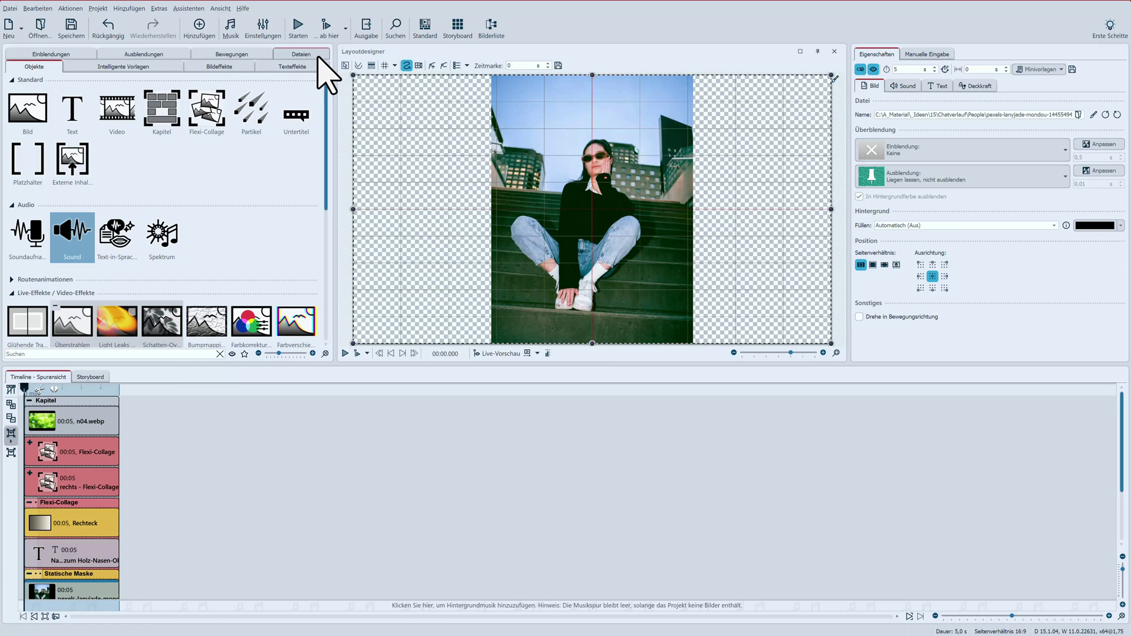
click(301, 54)
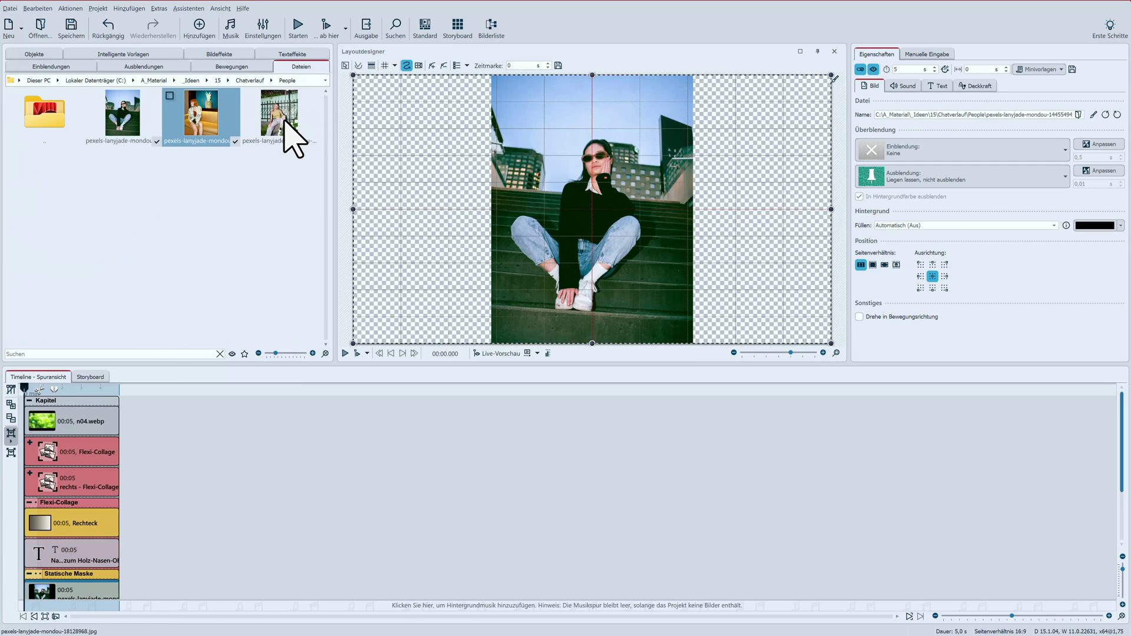
drag(290, 131, 67, 588)
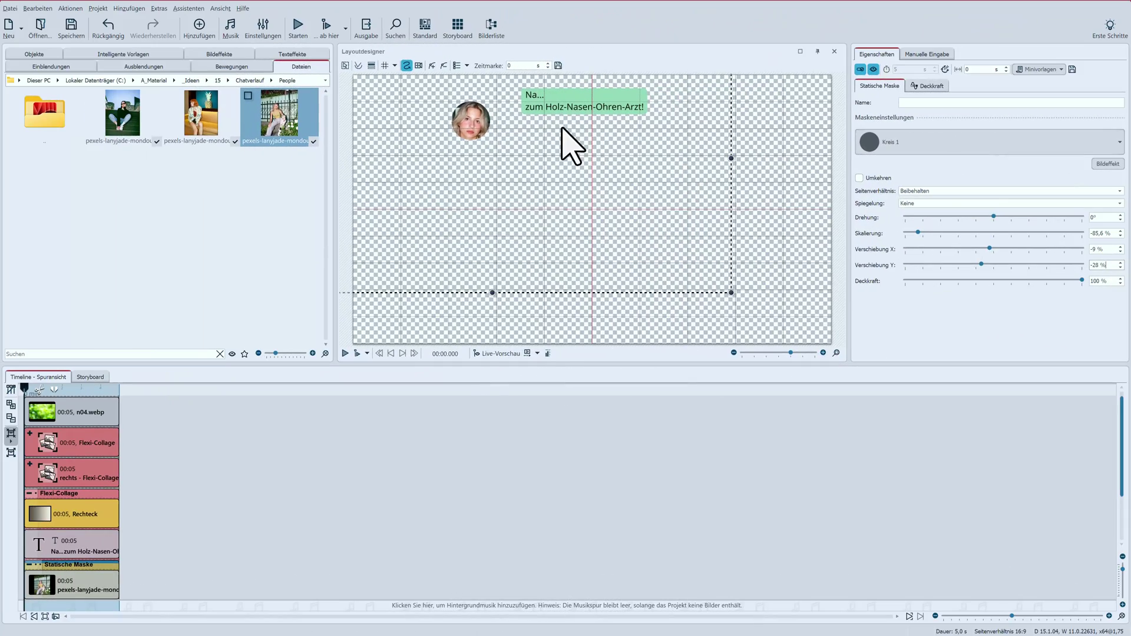
Step: Position the portrait beside the "Na... zum Holz-Nasen-Ohren-Arzt!" text and move the whole Flexi-Collage below the "keine Ahnung" bubble
drag(490, 118, 497, 107)
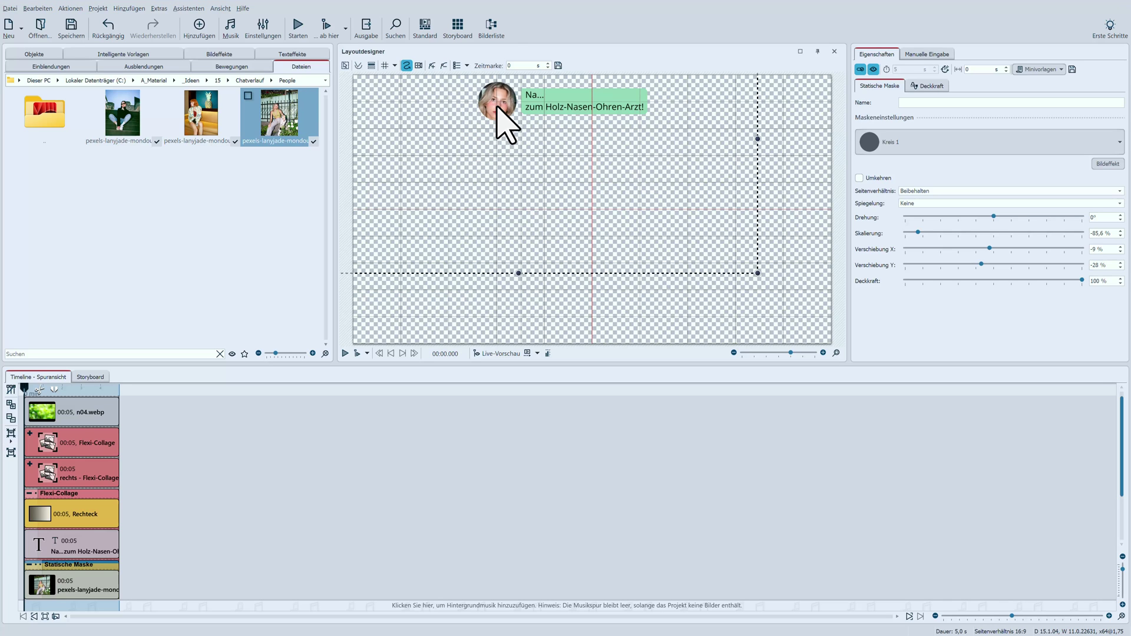
click(53, 495)
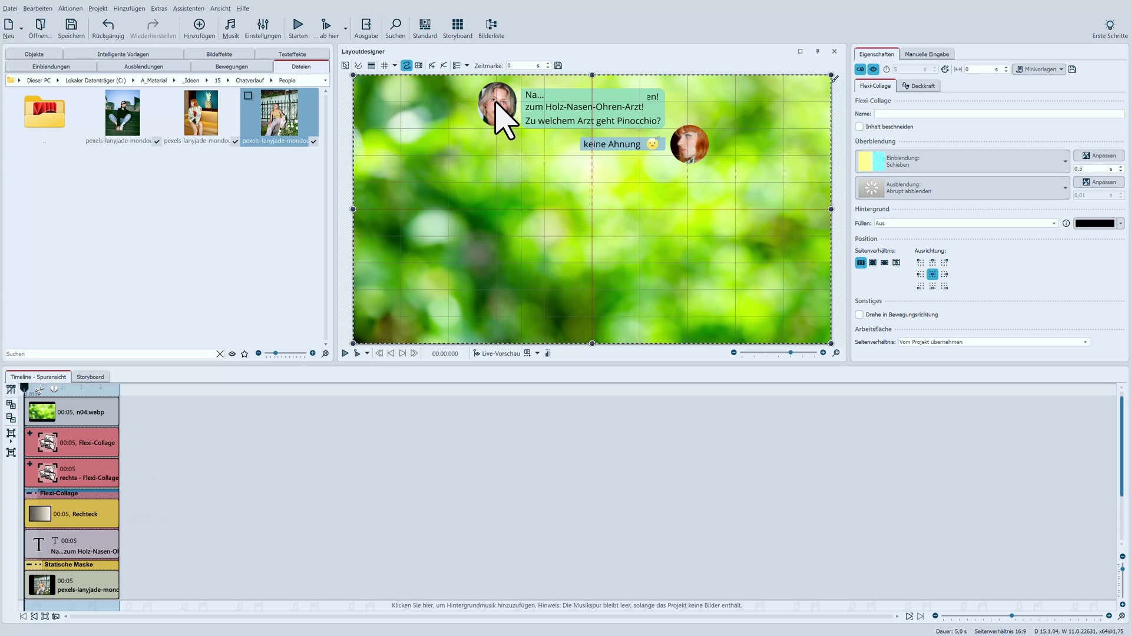
drag(495, 102, 495, 172)
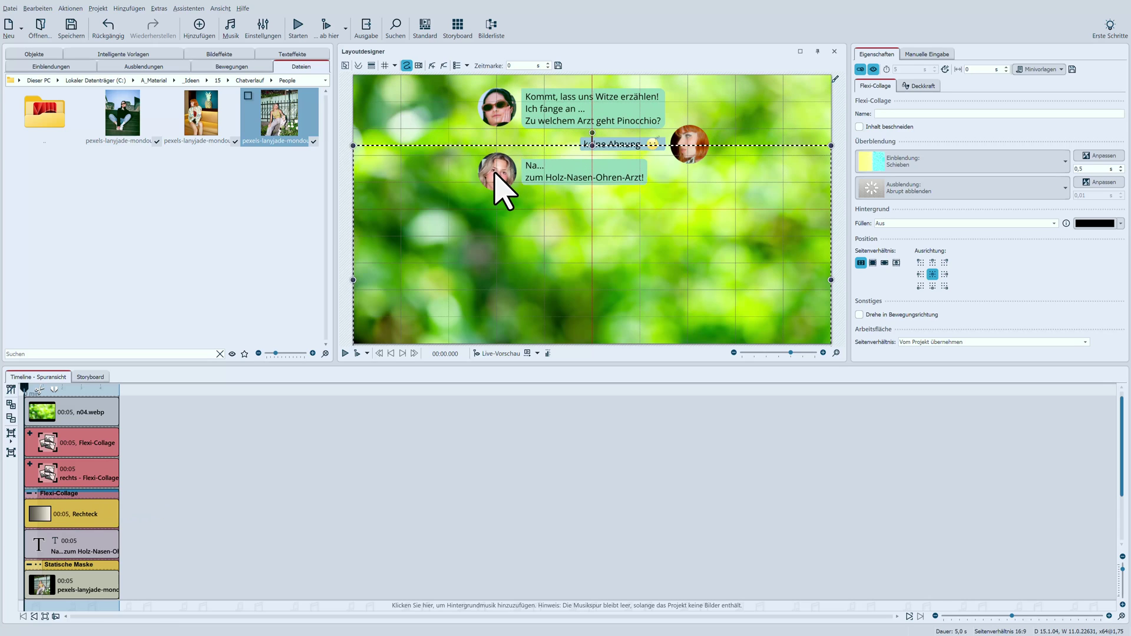
click(29, 492)
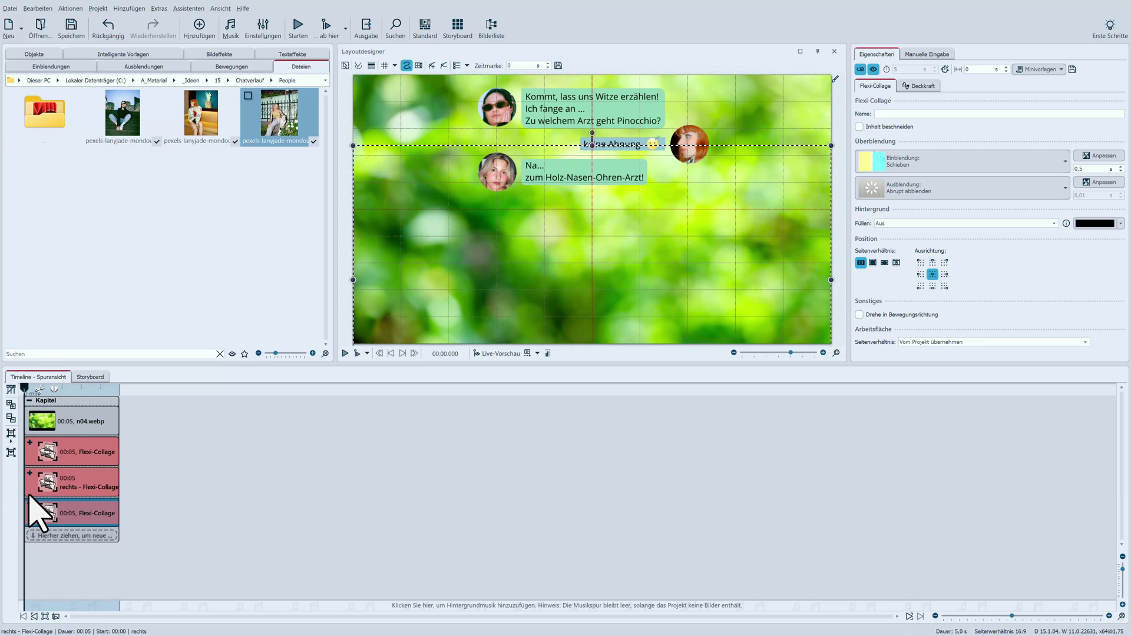
Step: Duplicate the rechts Flexi-Collage onto a new bottom track, replace its text with a large Emoji 38, and place it below the third bubble
click(61, 484)
drag(65, 481, 29, 535)
click(29, 534)
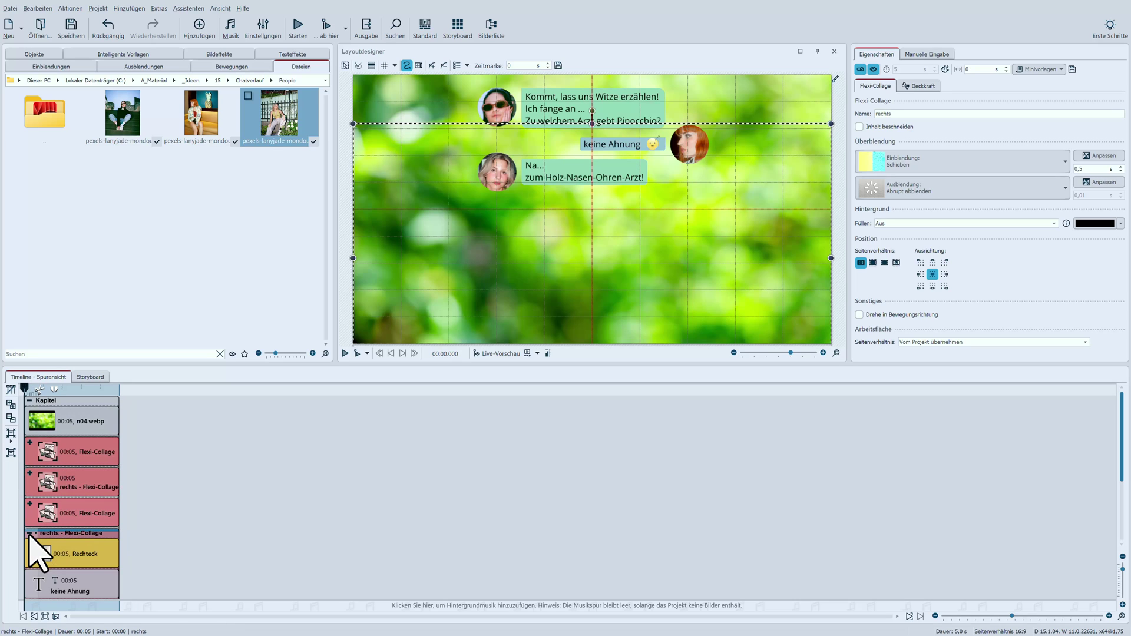
drag(1121, 449, 739, 512)
click(67, 467)
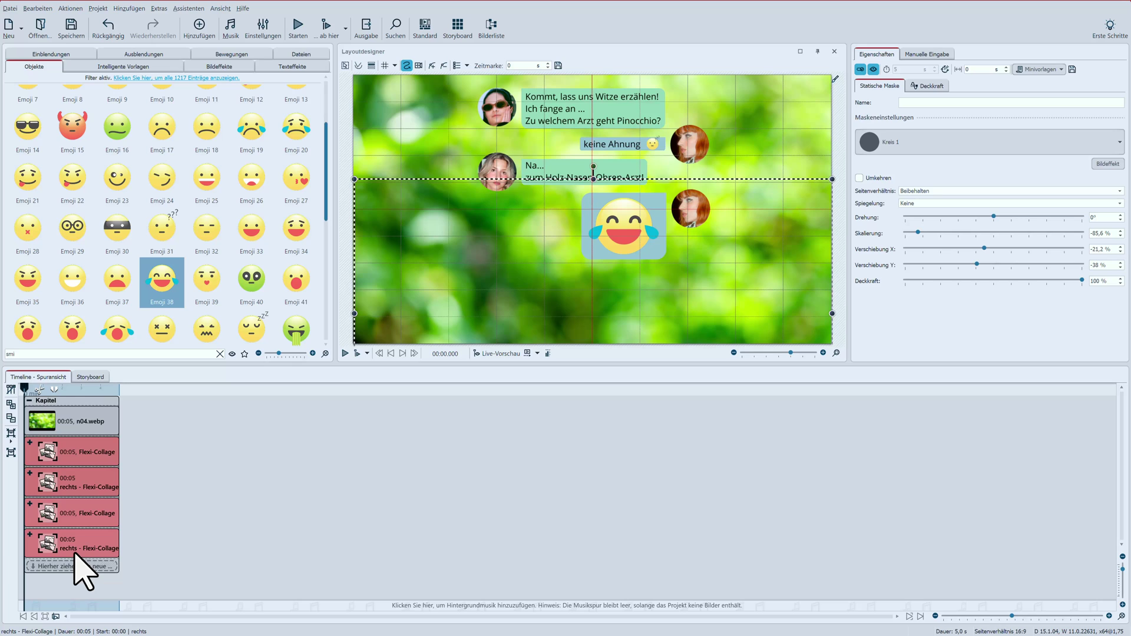
Step: Insert a Schatten-Effekt on its own track between the background image and the first Flexi-Collage
click(220, 354)
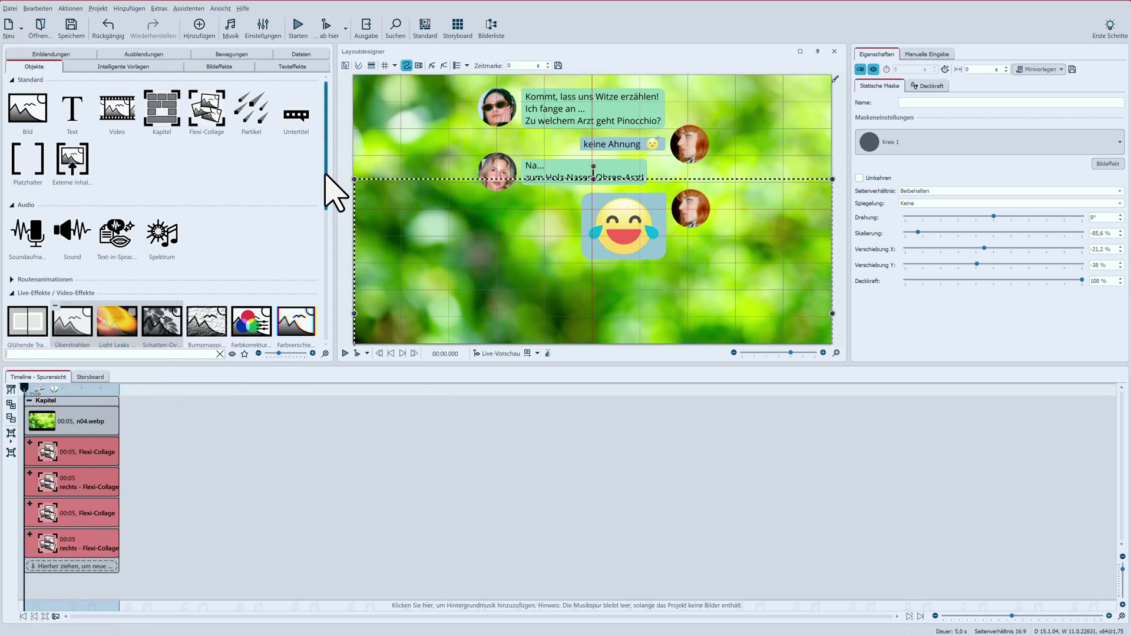
drag(326, 192, 324, 265)
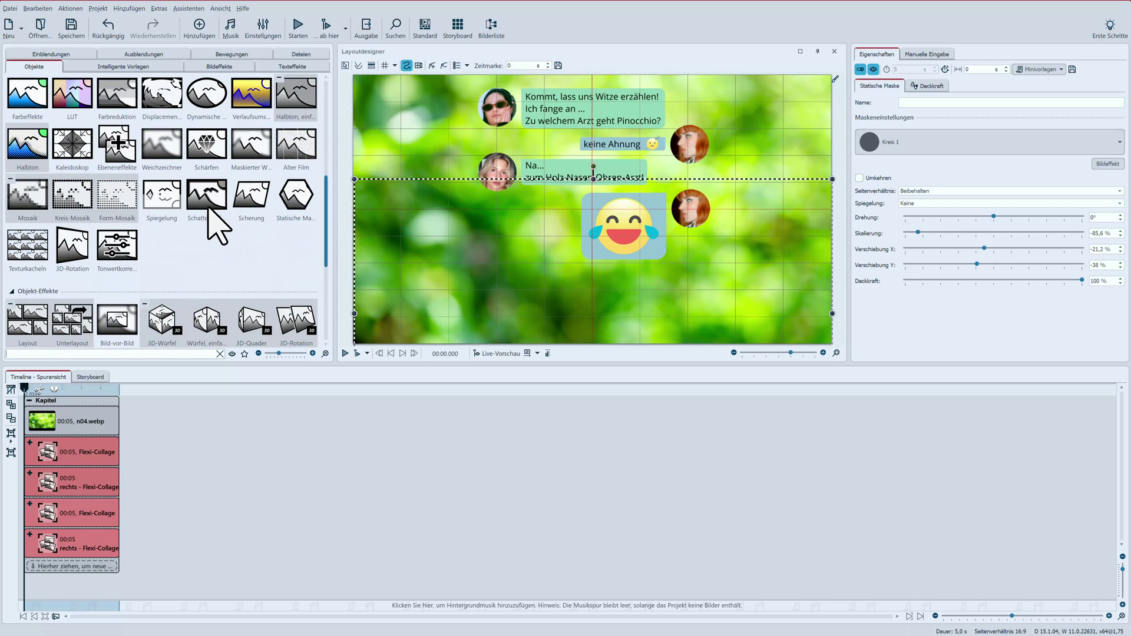
drag(209, 208, 120, 454)
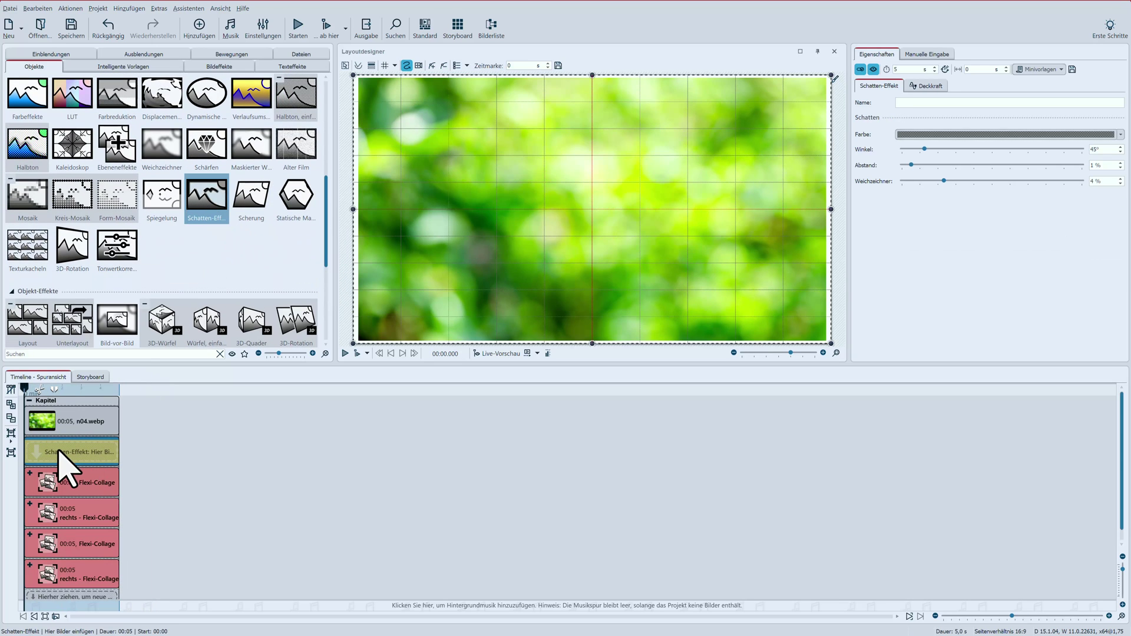
Step: Move all four Flexi-Collages into the Schatten-Effekt on separate tracks, keeping their order
click(76, 459)
click(61, 493)
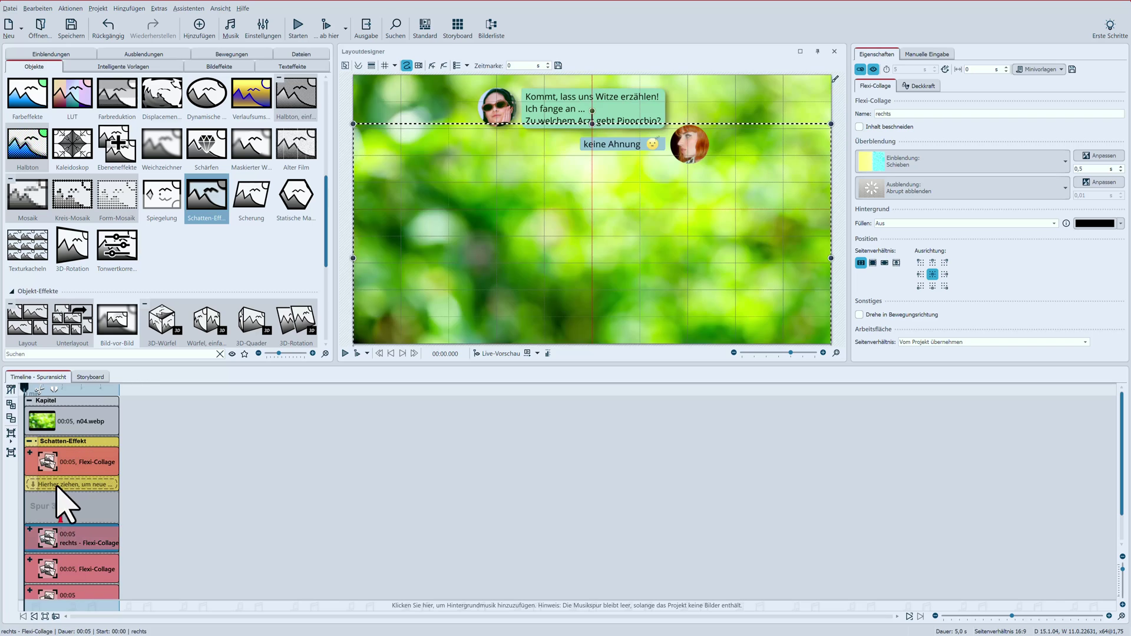
drag(56, 569, 51, 518)
drag(83, 599, 101, 561)
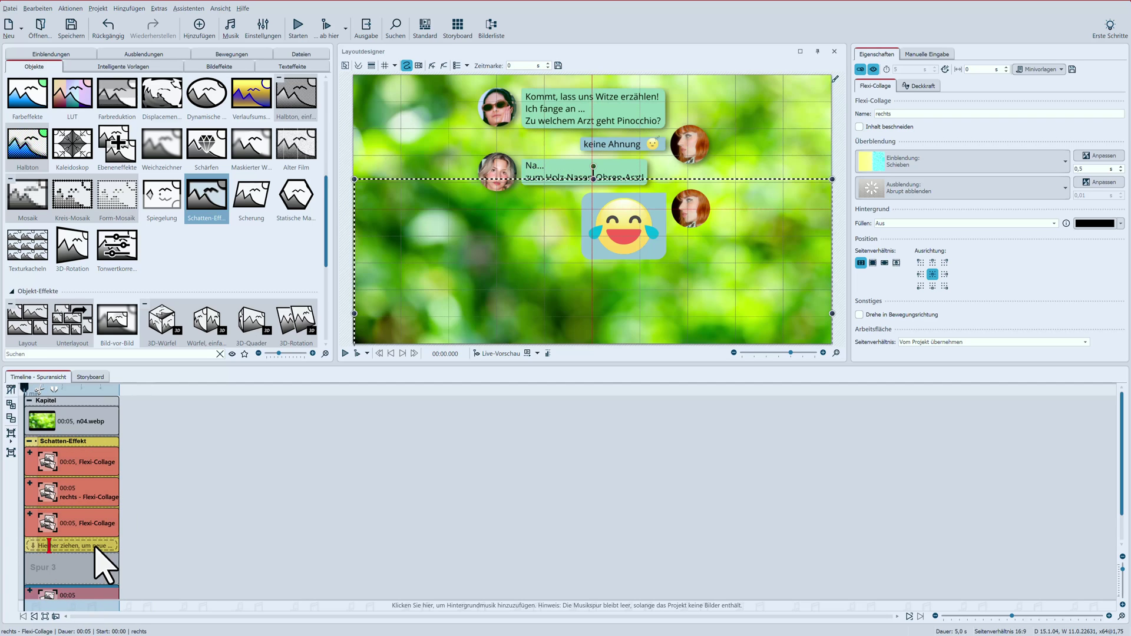
click(63, 443)
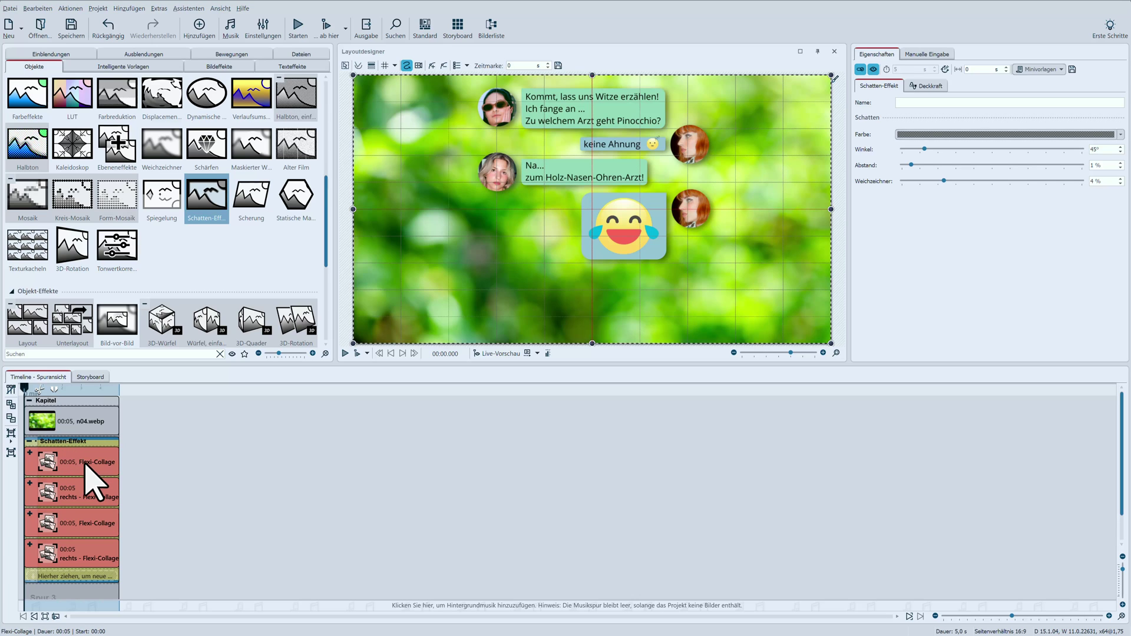
Step: Delay the first Flexi-Collage inside the Schatten-Effekt by setting its start distance to 0.5 s
click(87, 465)
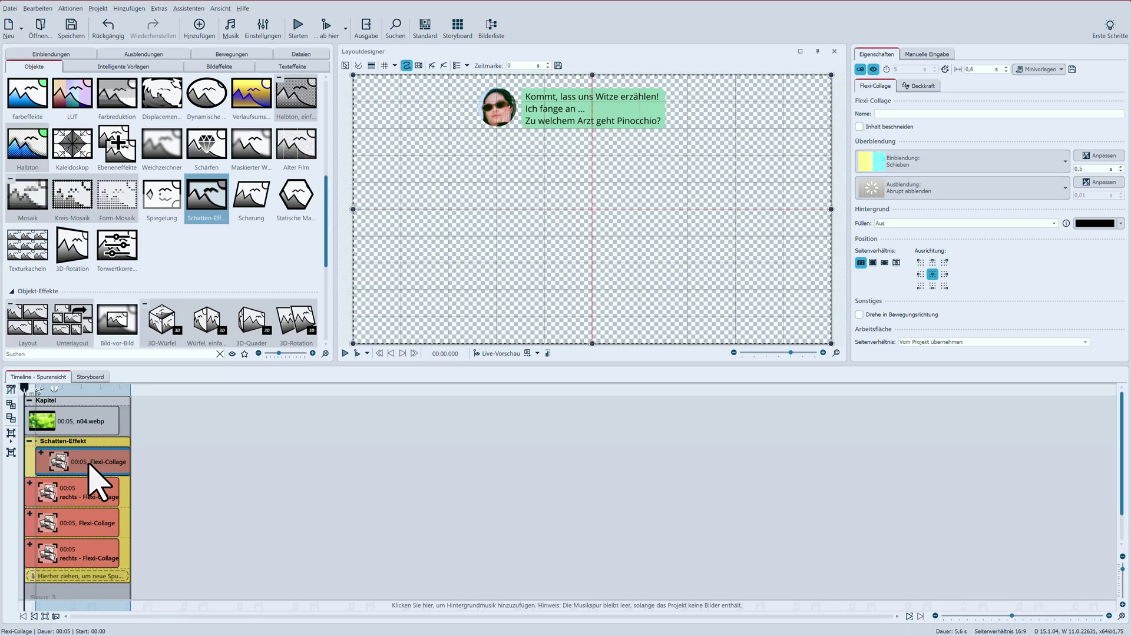
drag(90, 465, 91, 465)
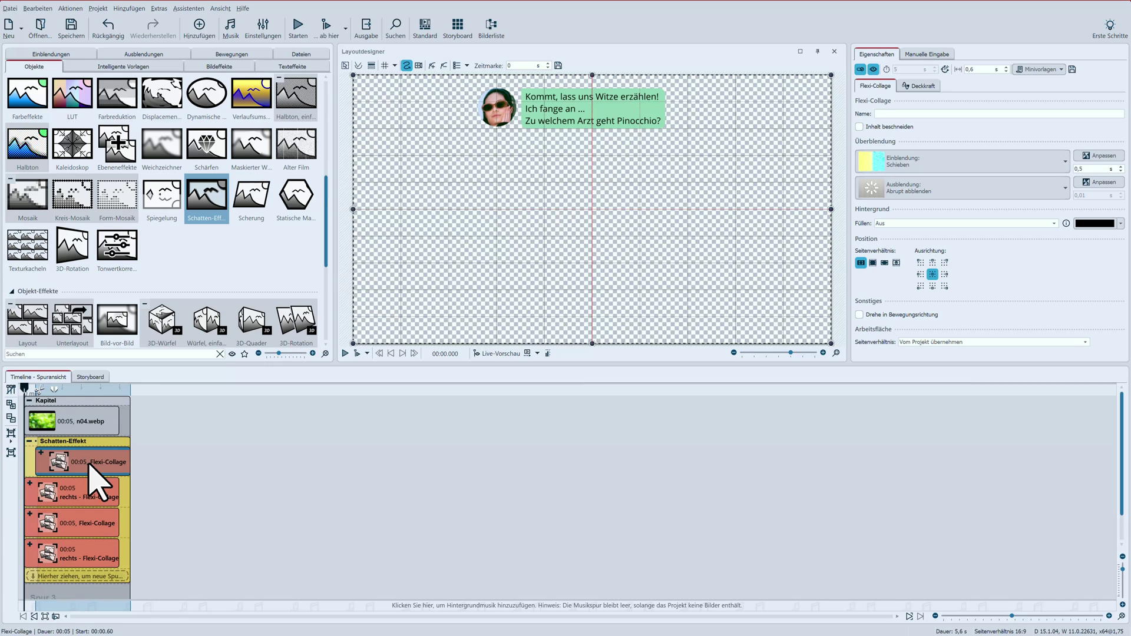
click(973, 70)
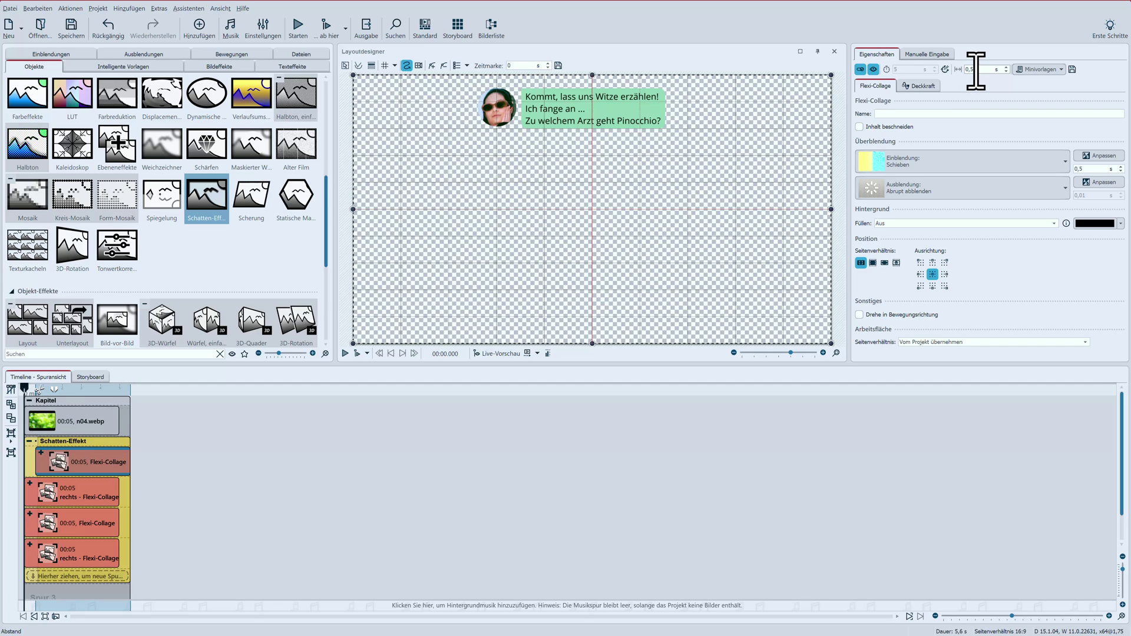
key(Return)
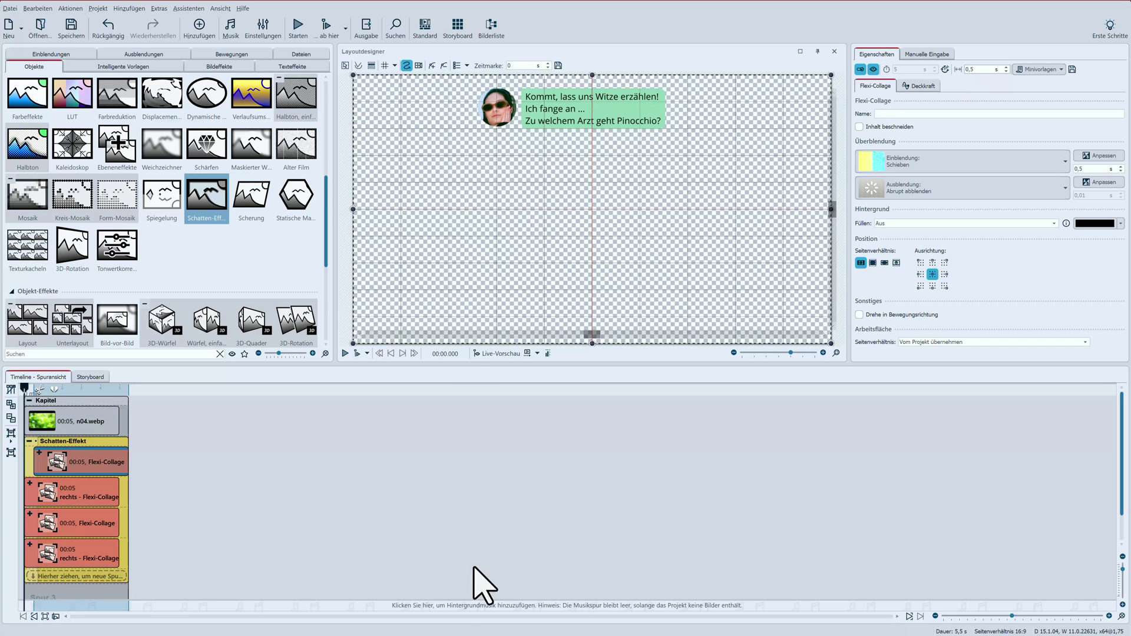
Step: Stagger the remaining Flexi-Collages, offsetting the second by 1.2 s and the third by 2 s, with the fourth starting after them
click(64, 488)
drag(63, 490, 89, 493)
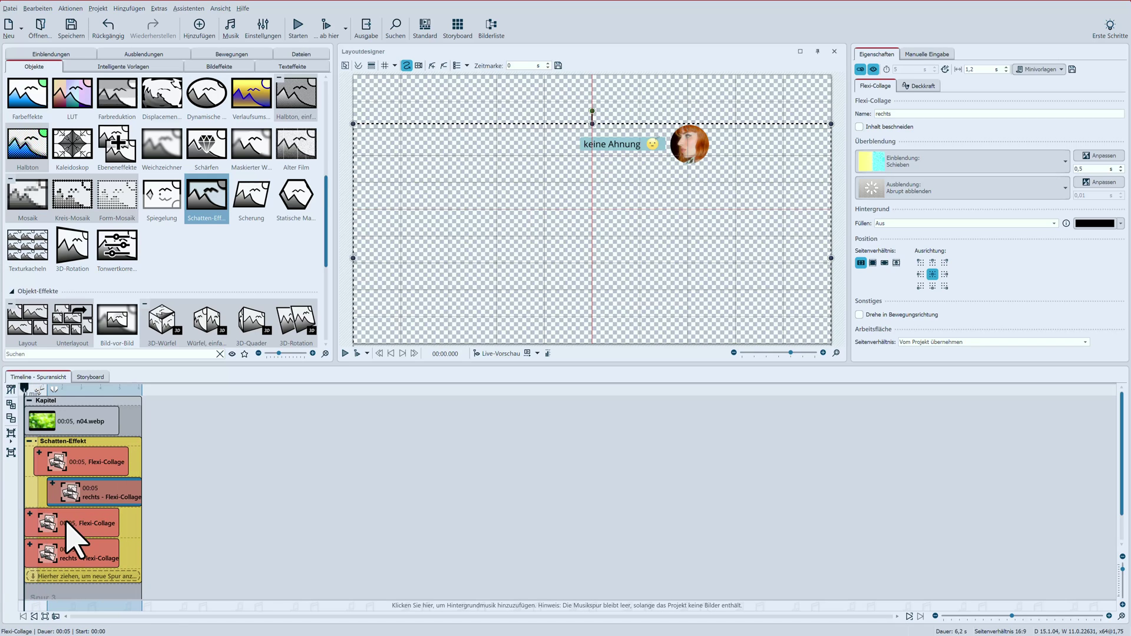
drag(66, 524, 106, 526)
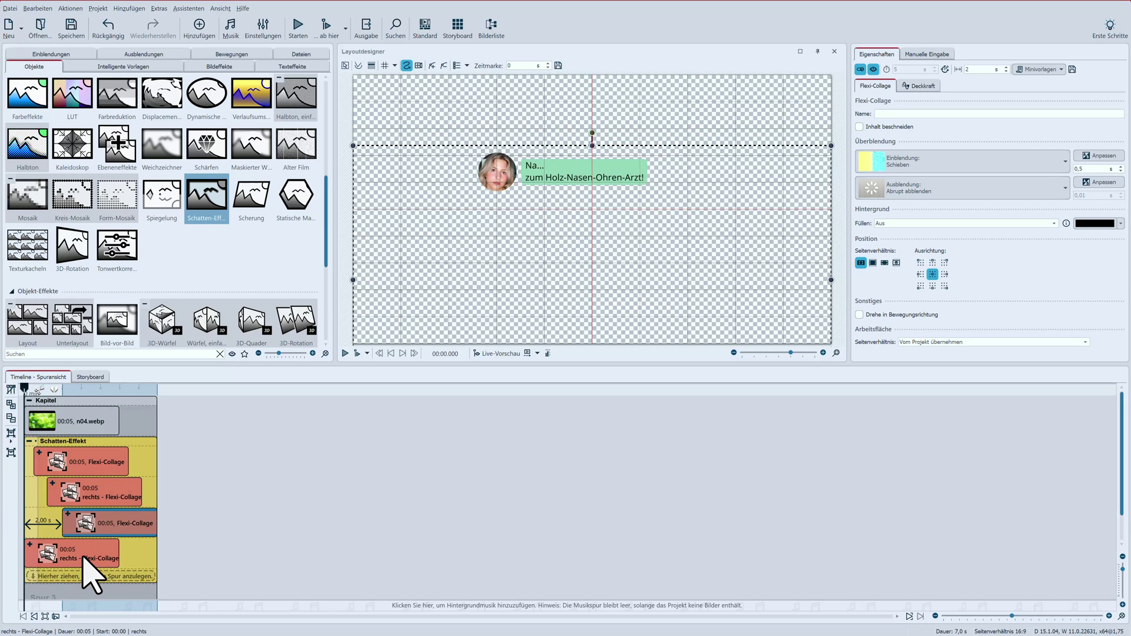
drag(82, 557, 137, 560)
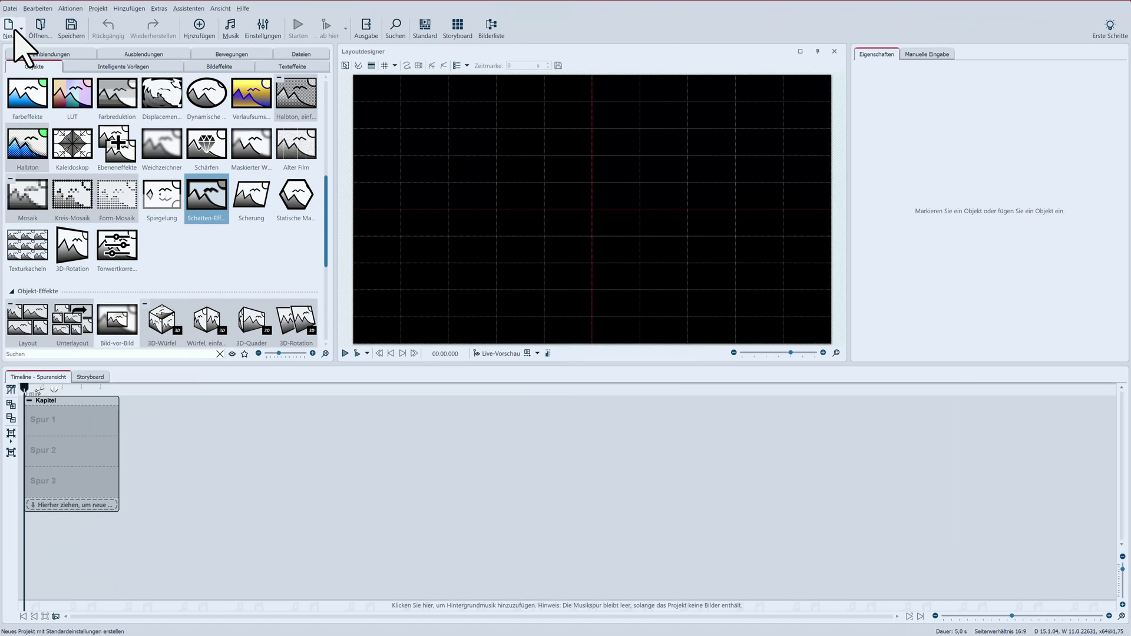
Step: Set the new project's aspect ratio to 9:16 (Instagram Video, Instagram, Mobil Hochformat) and reduce the layout grid to the centre lines
click(266, 45)
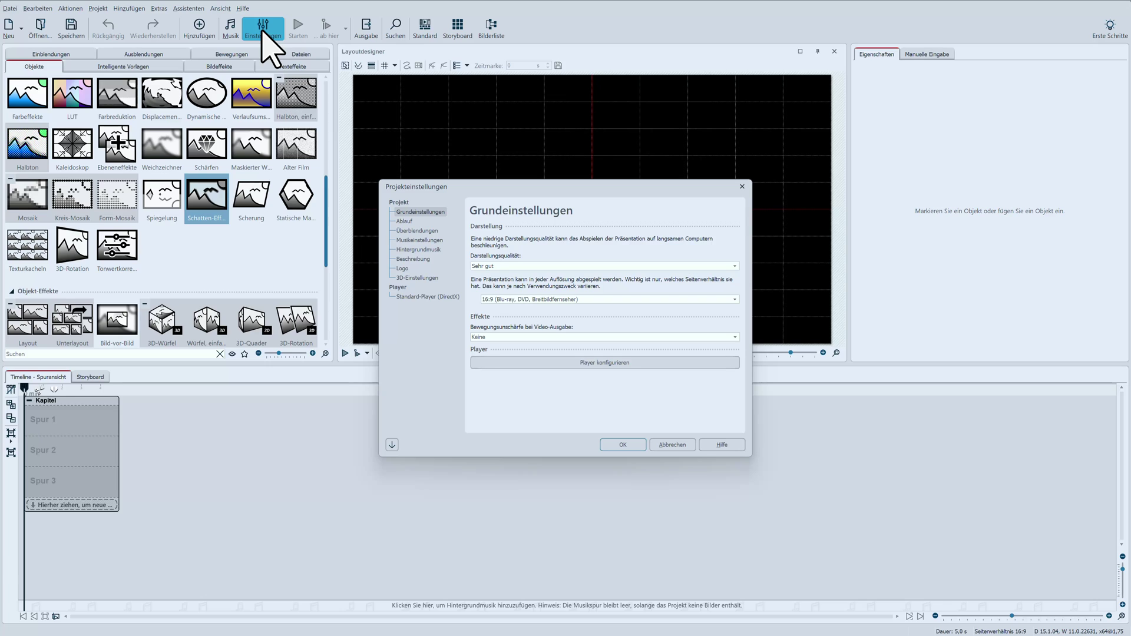
click(522, 300)
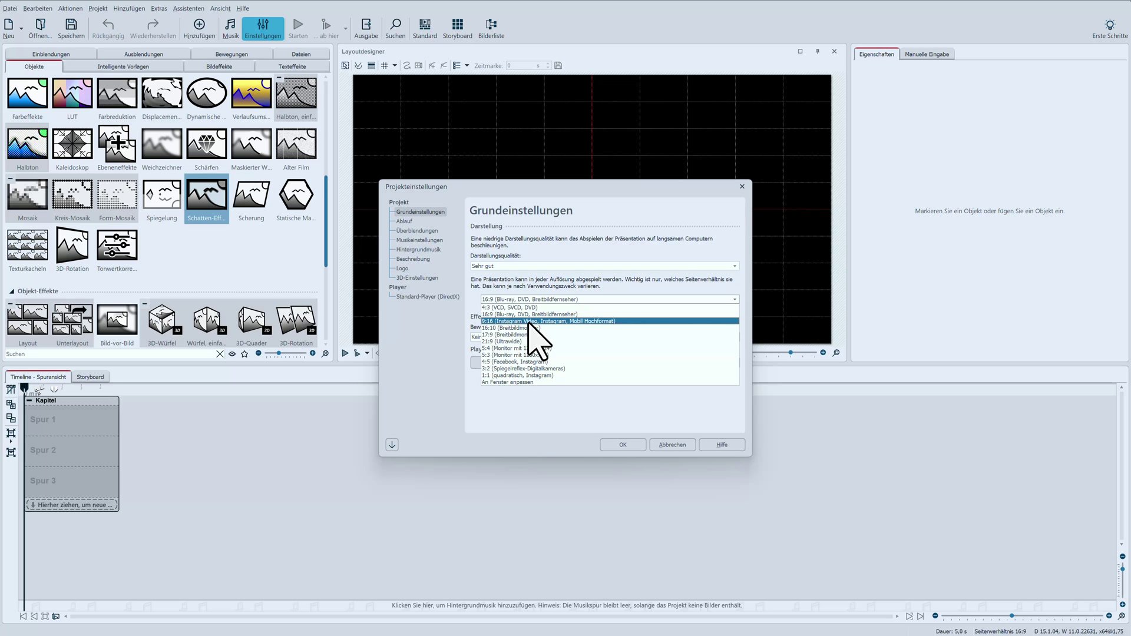
click(528, 323)
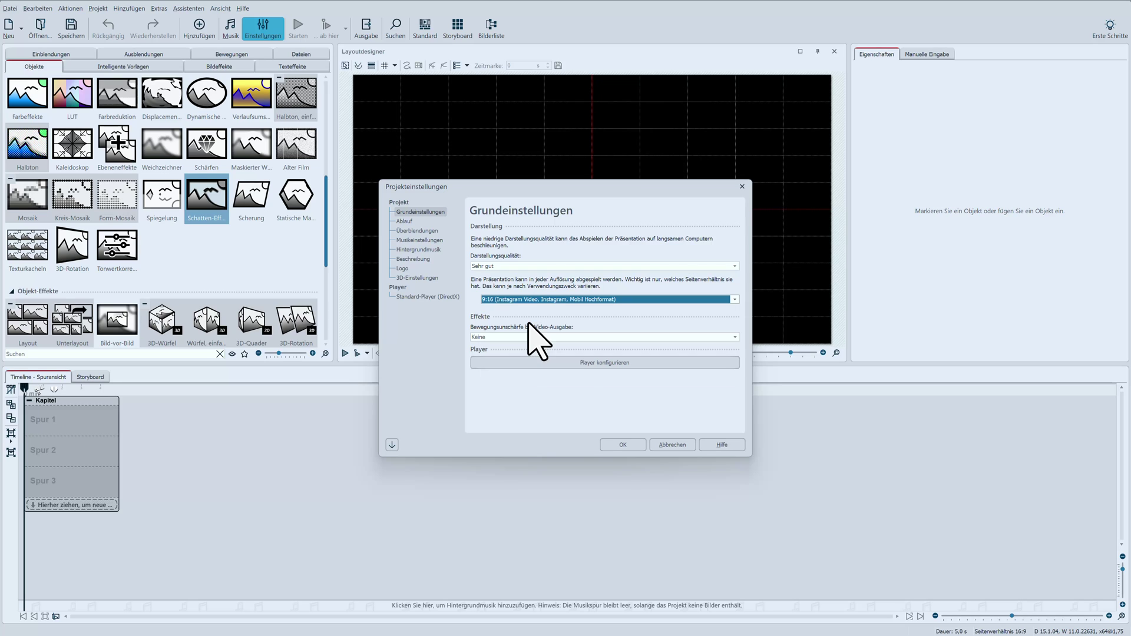
click(626, 446)
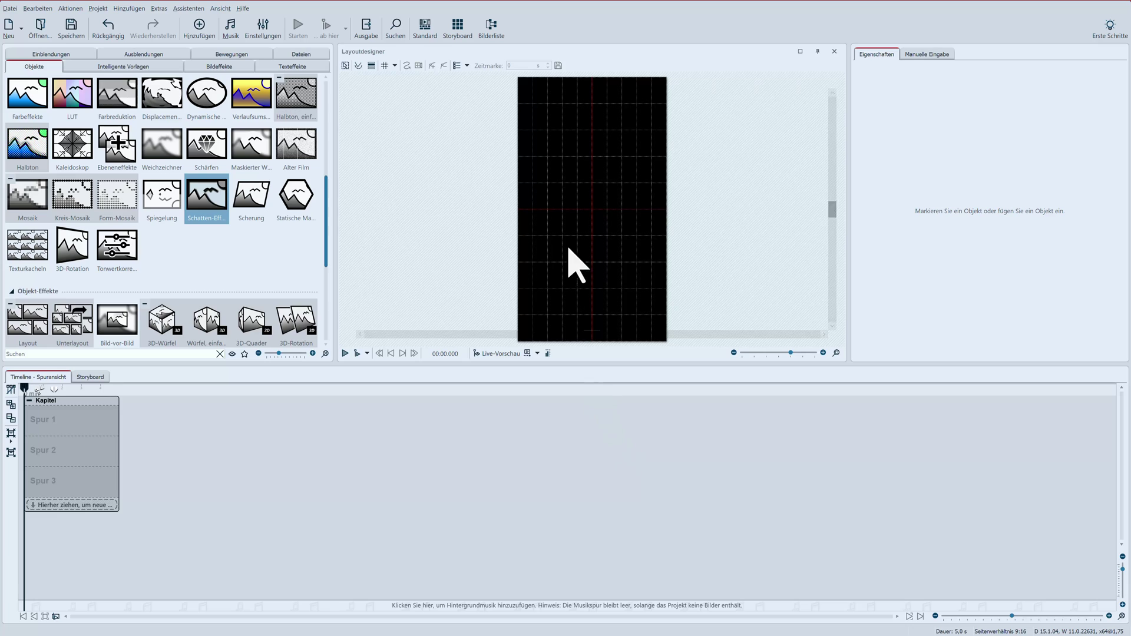
click(394, 65)
click(399, 96)
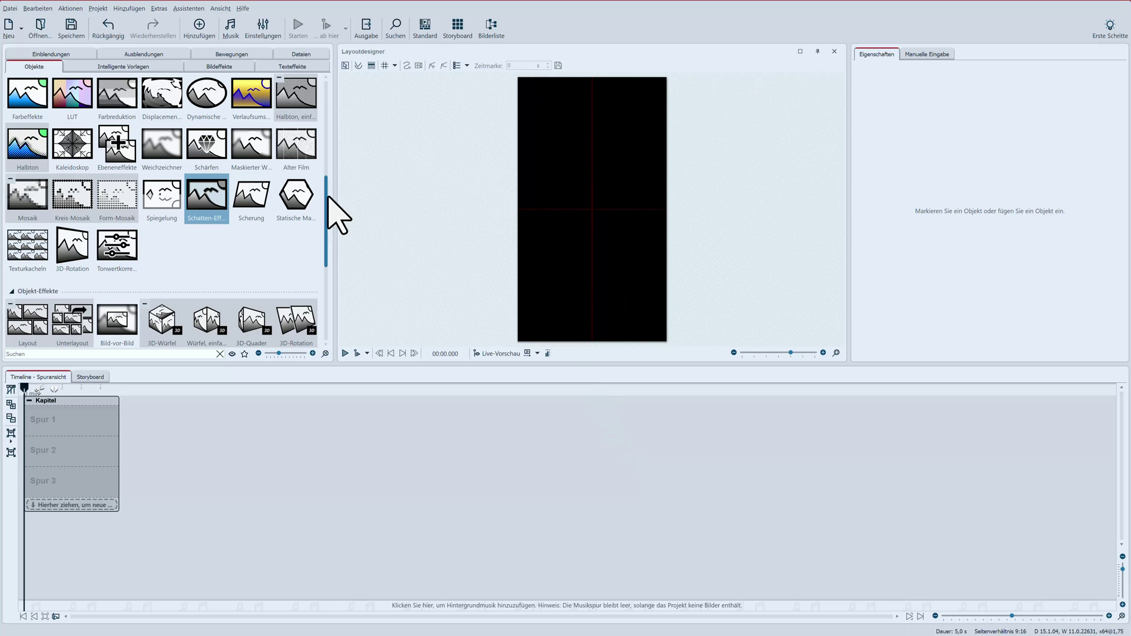
Step: Place the Landschaft 1 background on the first track and a Rechteck shape on the second track
drag(325, 201, 321, 275)
drag(206, 312, 41, 427)
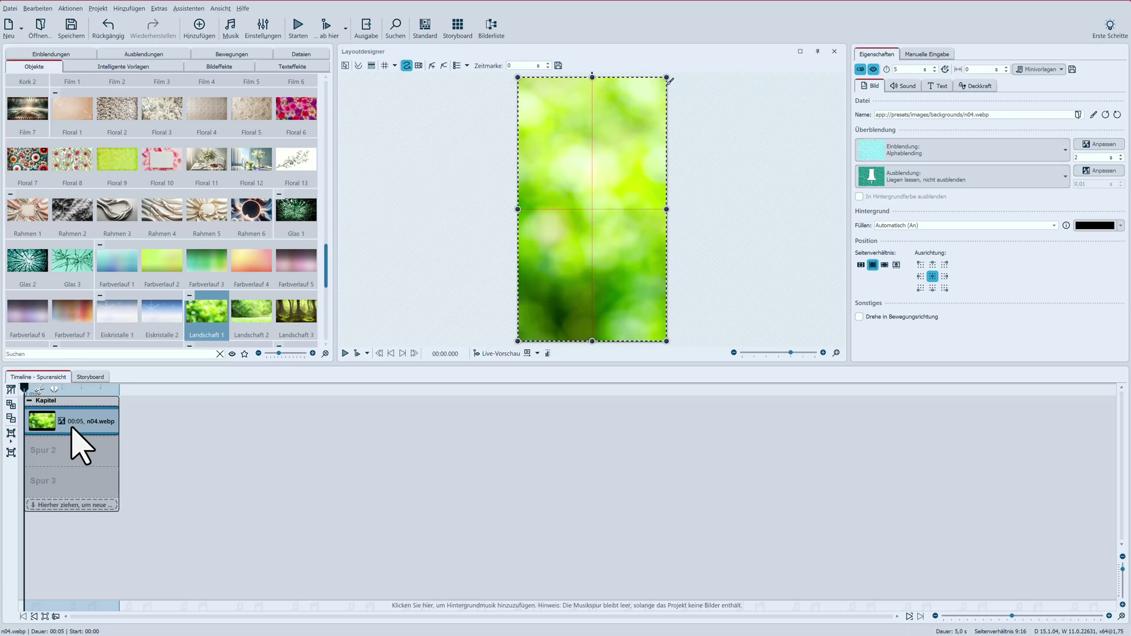
click(33, 353)
text(rec)
drag(17, 321, 65, 450)
Step: Shrink the white rectangle to a flat band near the frame's top edge, leaving margins above it and on its left
drag(592, 341, 586, 129)
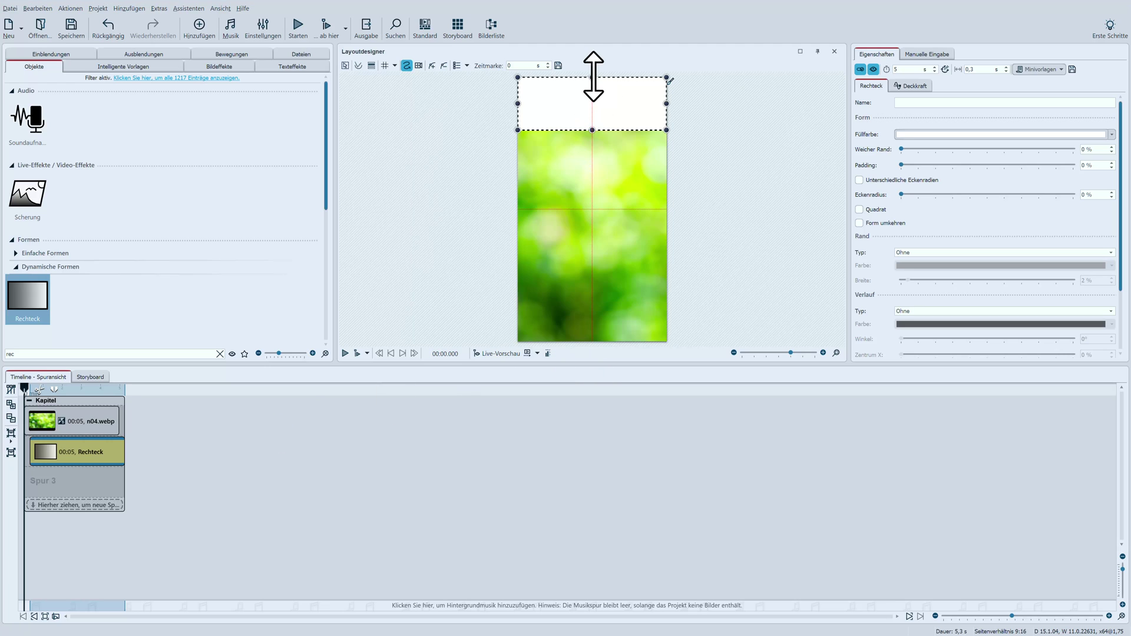
drag(592, 77, 592, 91)
drag(513, 111, 533, 114)
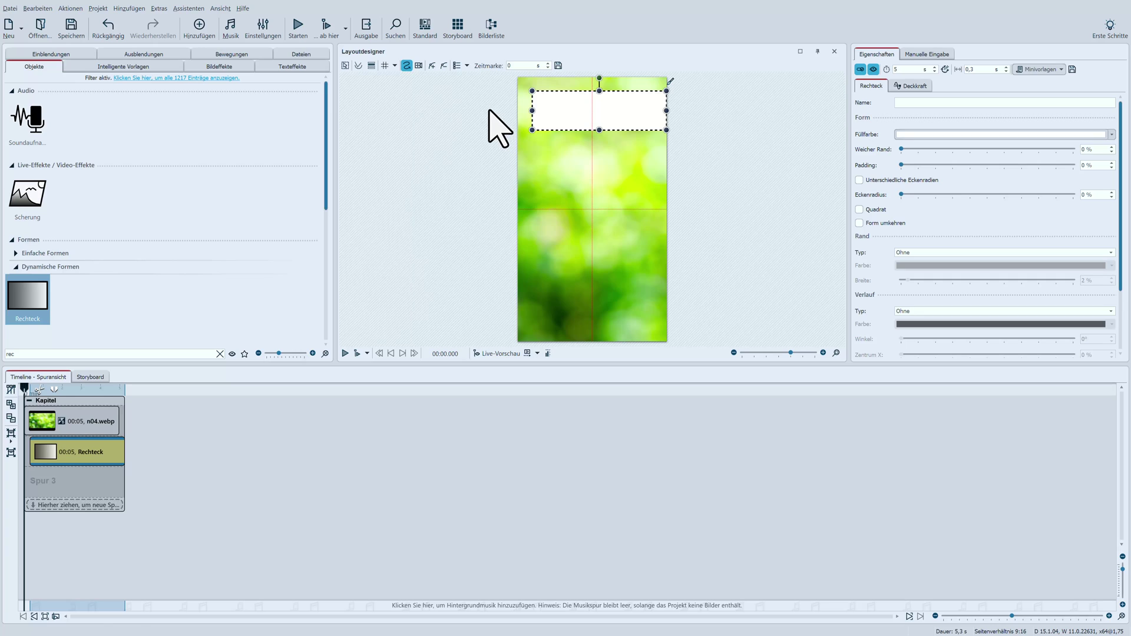
Step: Set the height of the MP4 video output to 1920 in the advanced encoder settings, keeping the automatic width
click(366, 38)
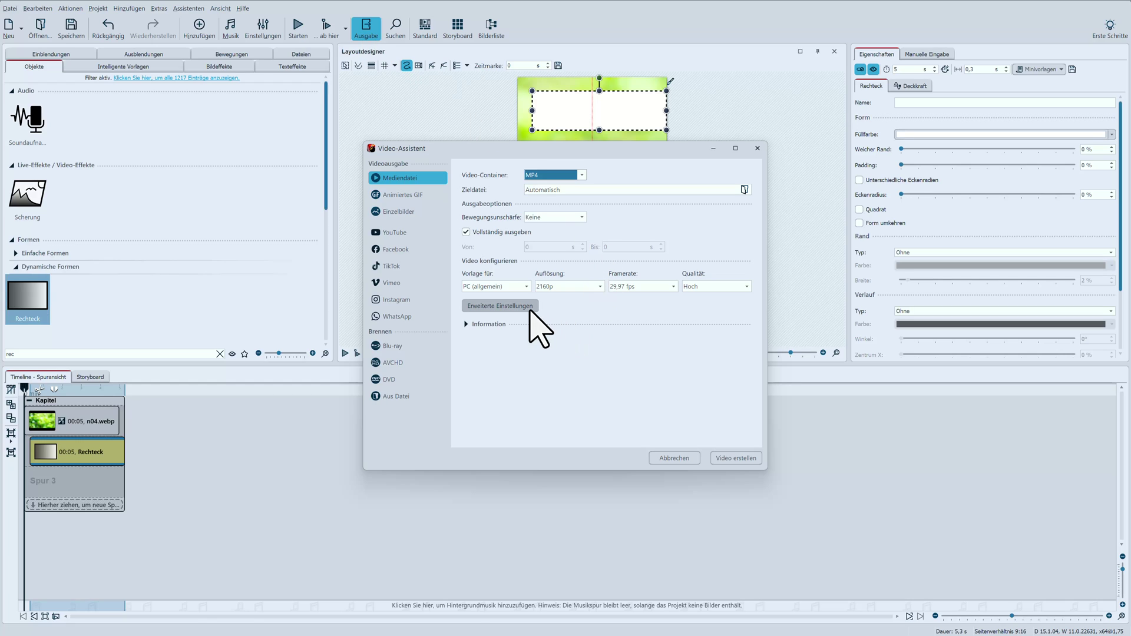
click(499, 306)
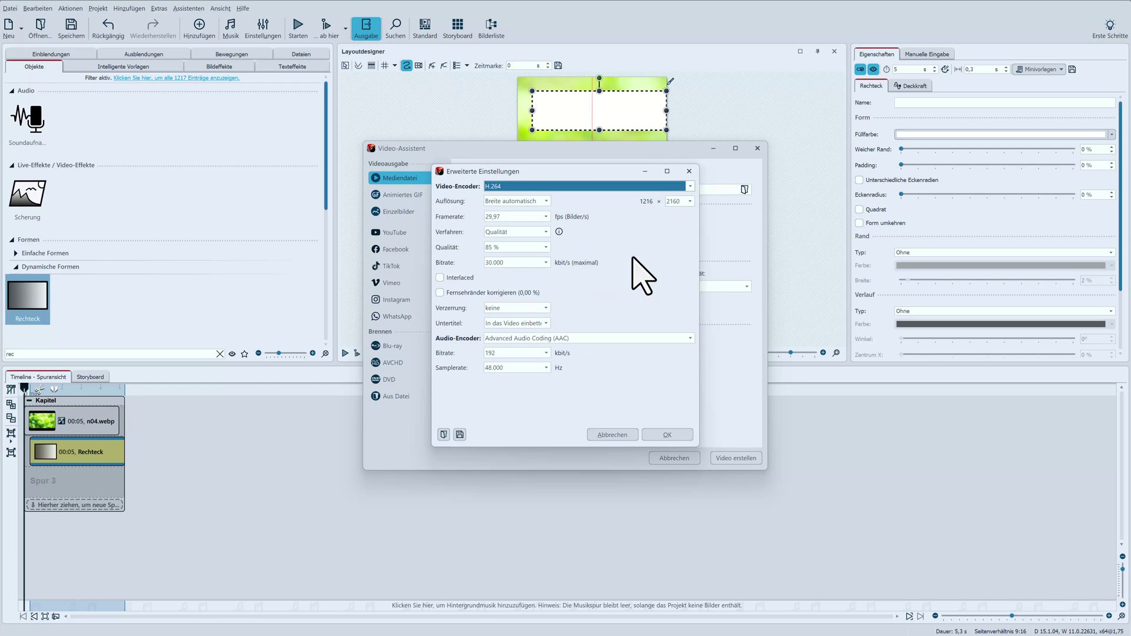
click(690, 201)
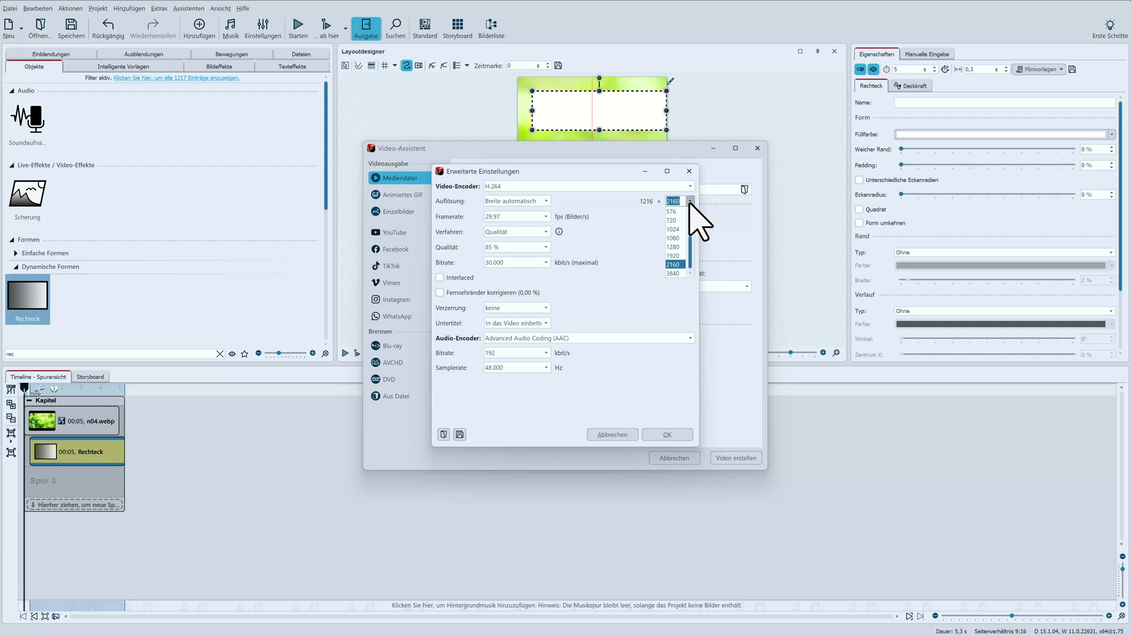
click(673, 256)
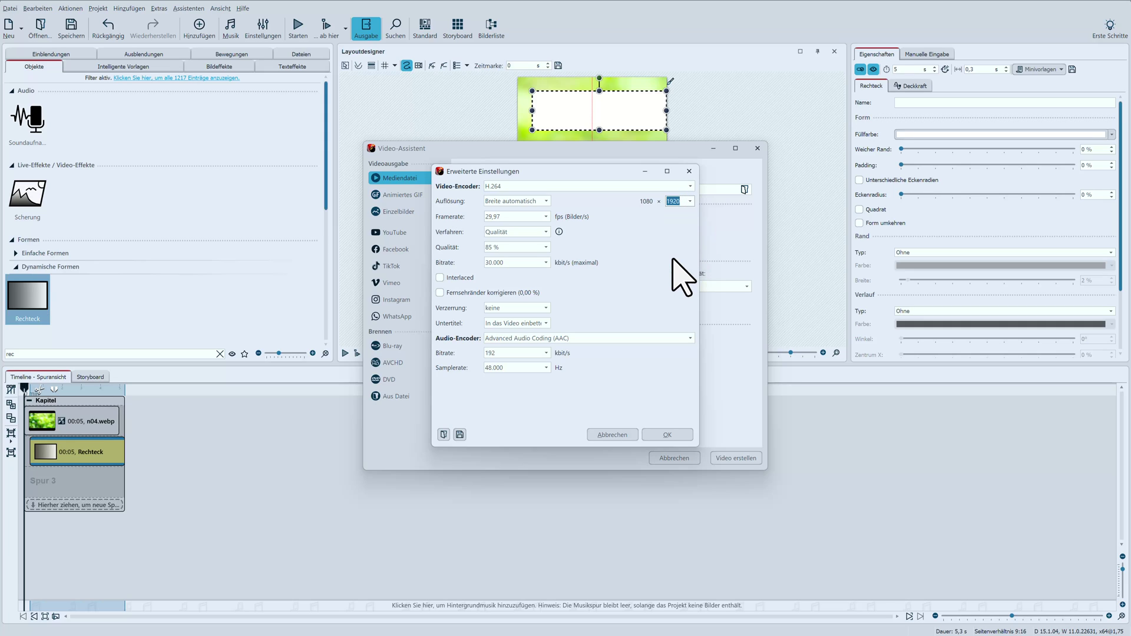